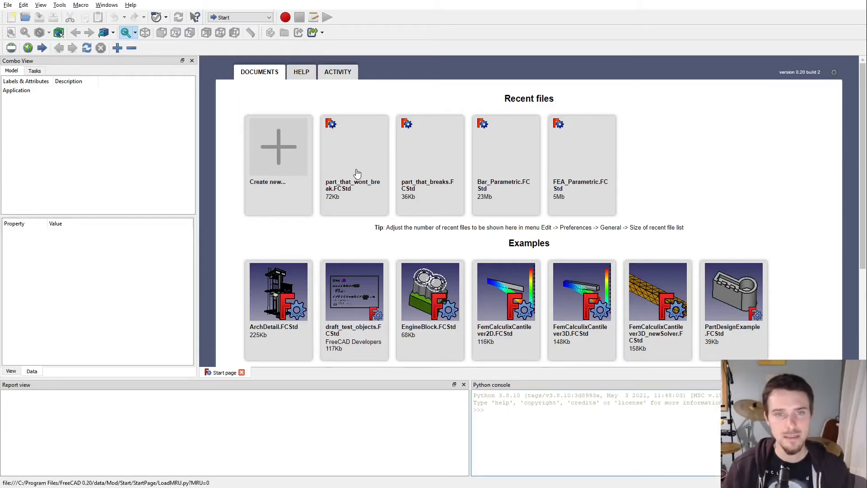
- Open the recent file part_that_breaks.FCStd and select its Pad_Cylinder and Pad_Rear_Rib features for inspection
left_click(424, 172)
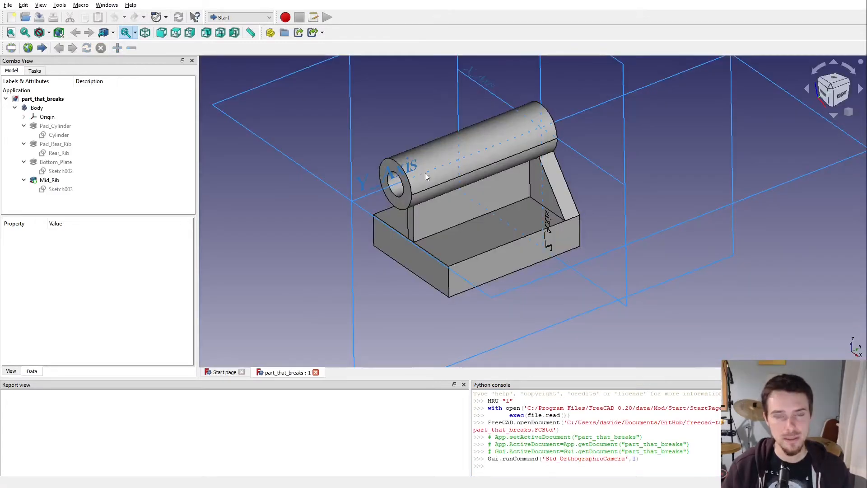
middle_click_drag(354, 259, 381, 248)
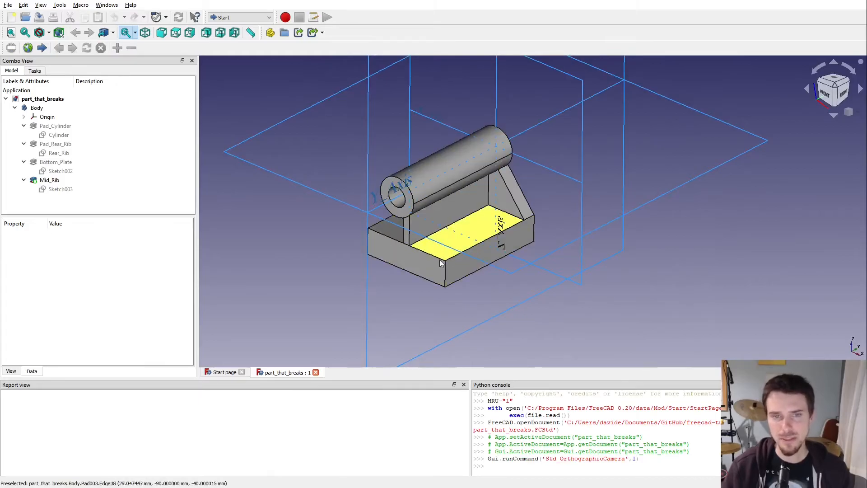
middle_click_drag(521, 219, 356, 257)
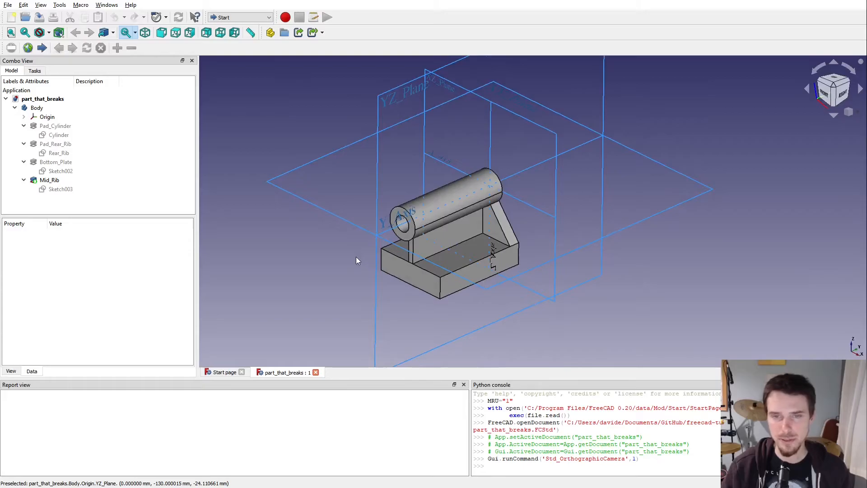
left_click(57, 127)
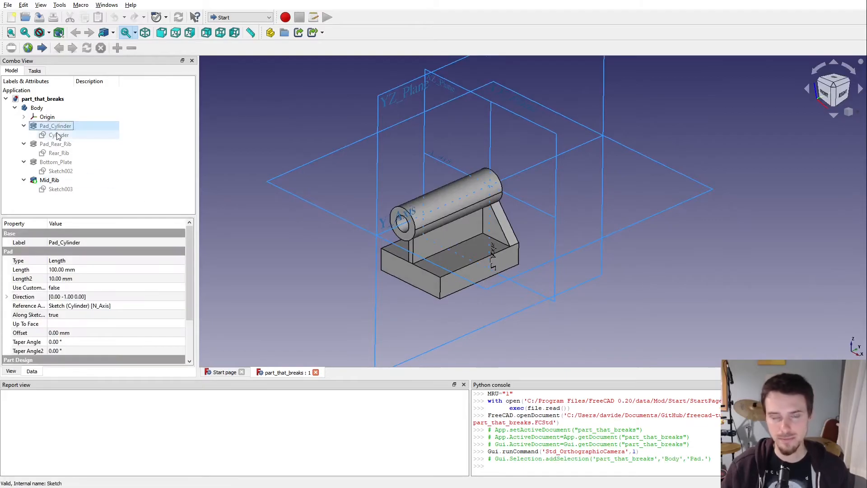
left_click(56, 144)
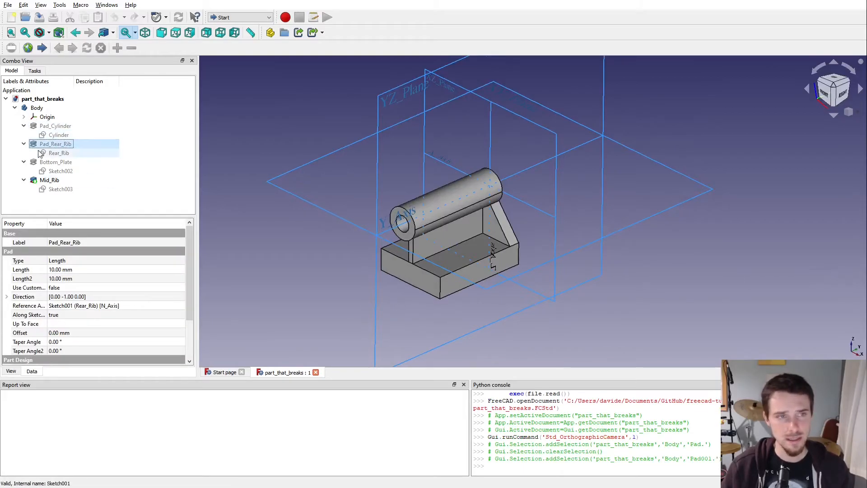
- Add a rectangle inside the triangular rib profile of the Rear_Rib sketch, below the cylinder, and leave the sketch
left_click(45, 152)
scroll(480, 233, "down", 2)
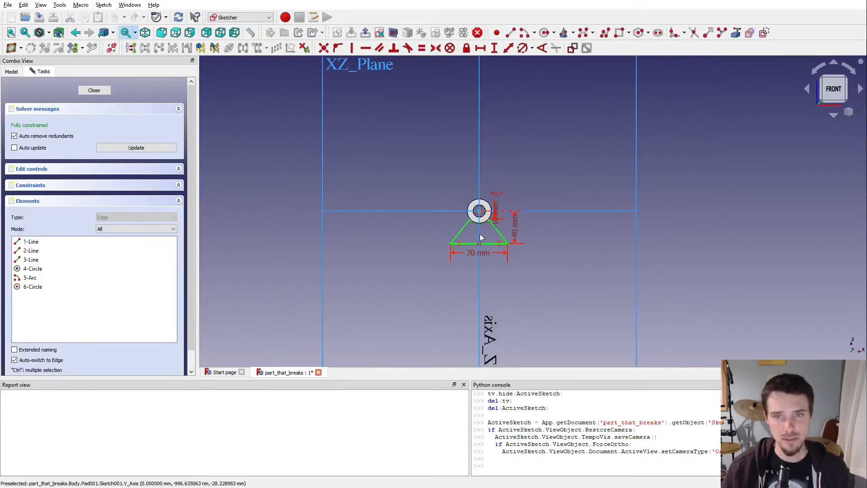
scroll(480, 234, "up", 5)
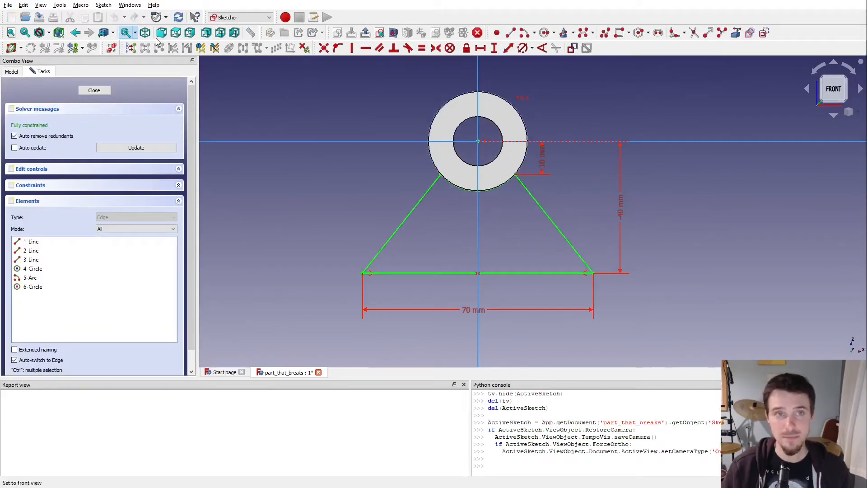
left_click(618, 33)
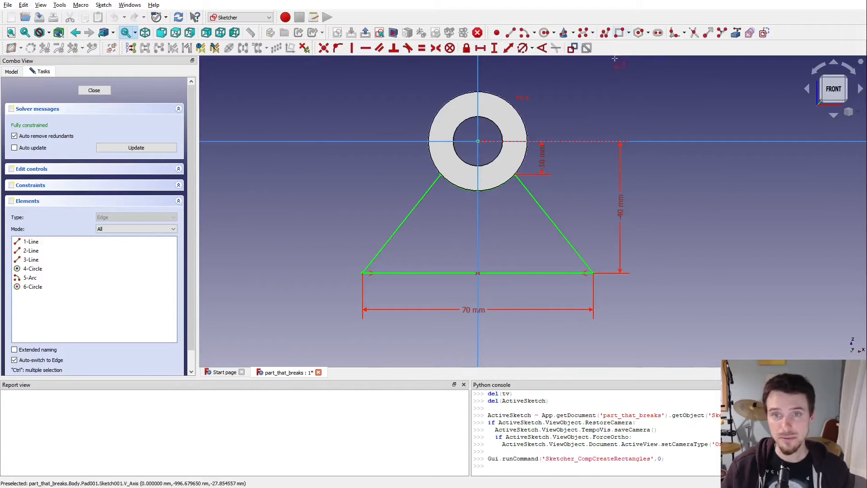
left_click(432, 223)
left_click(522, 255)
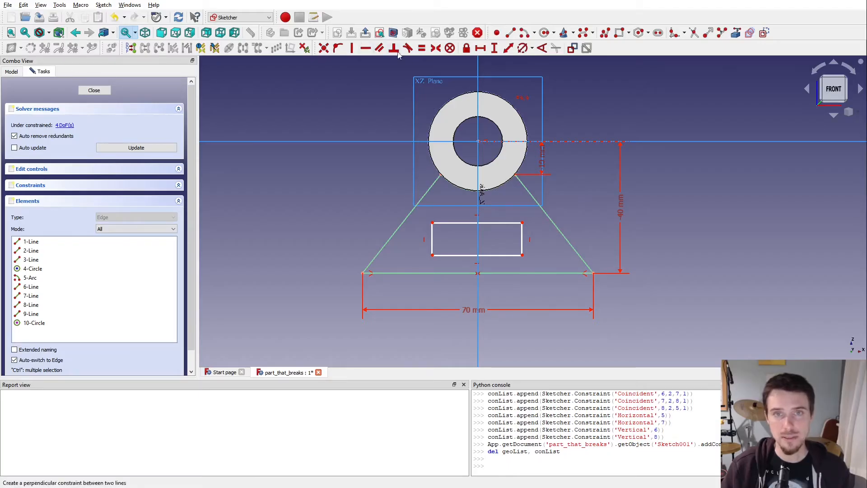
left_click(367, 35)
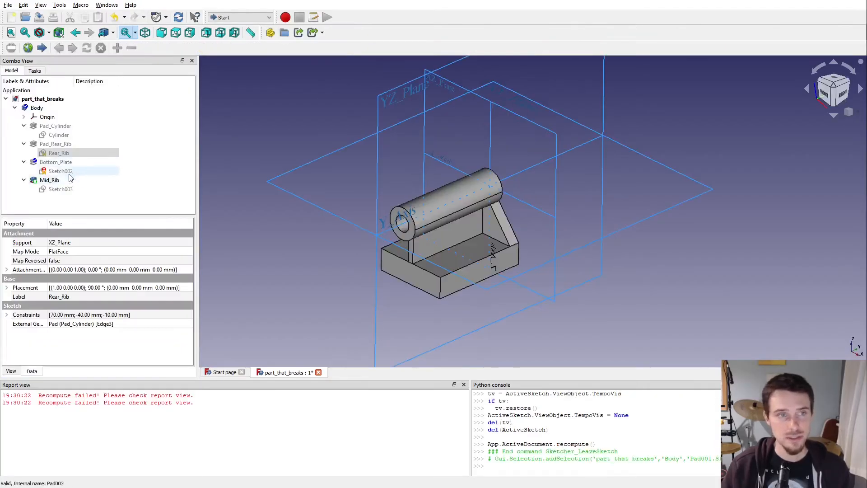
- Show Pad_Rear_Rib to examine the rib's rectangular cutout, and restore the display of Mid_Rib
left_click(57, 146)
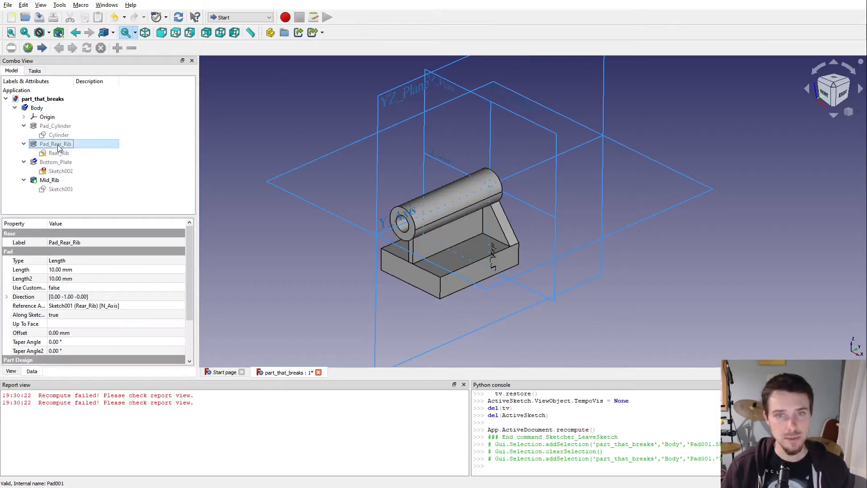
key("space")
left_click(324, 310)
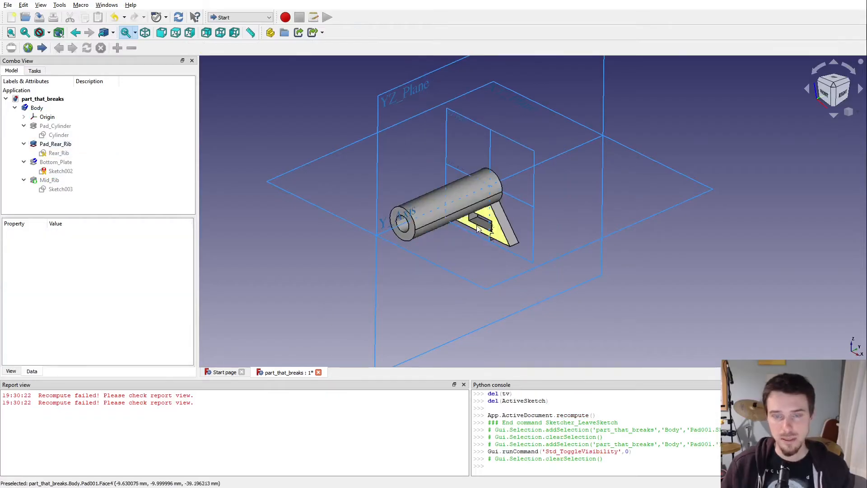
left_click(64, 162)
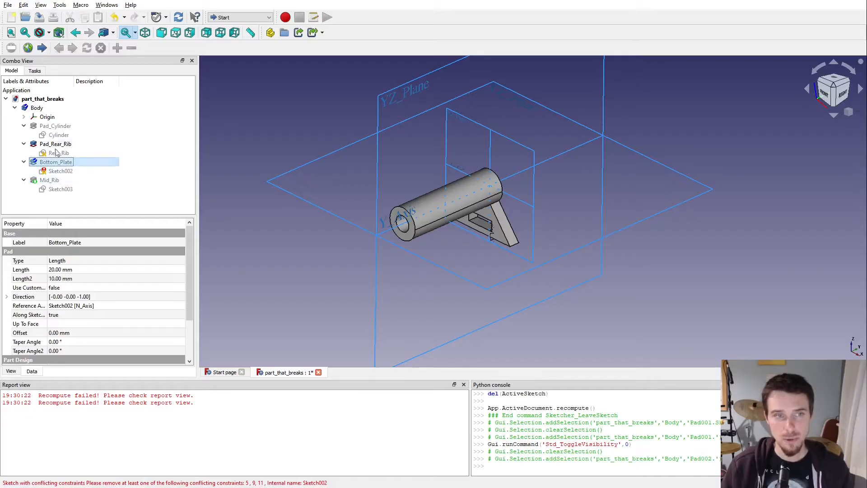
left_click(58, 179)
key("space")
left_click(310, 301)
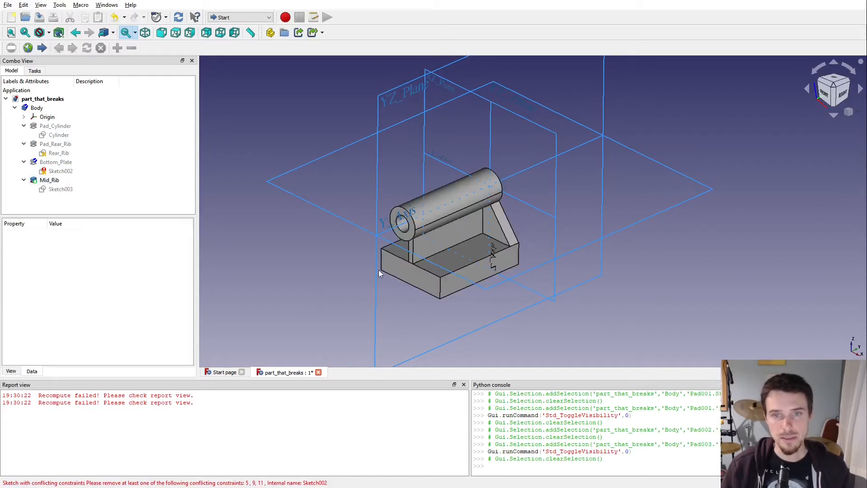
- Open Sketch002 under Bottom_Plate, examine how it is oriented against the rear rib, and close it
double_click(46, 173)
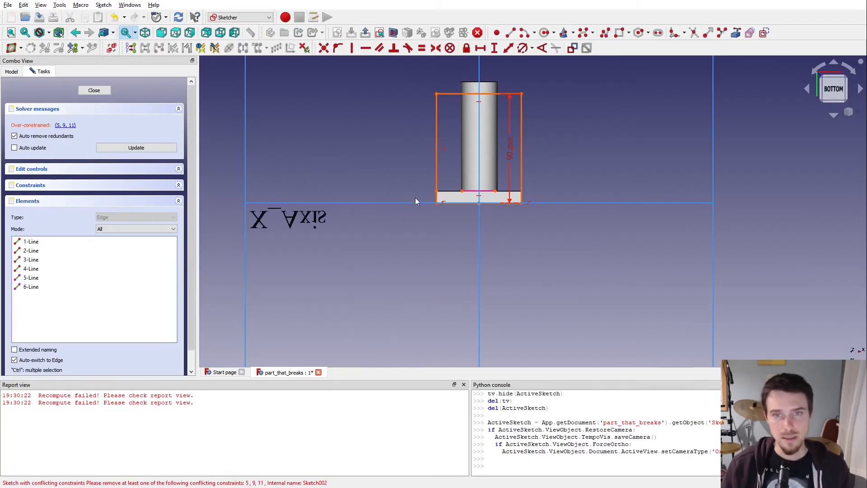
mouse_move(396, 151)
middle_mouse_down()
mouse_move(433, 183)
mouse_move(496, 212)
mouse_move(441, 194)
middle_mouse_up()
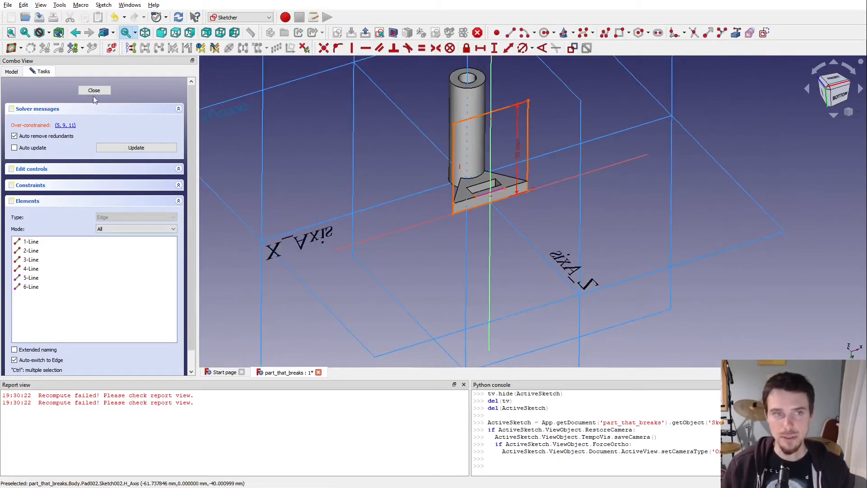
left_click(94, 90)
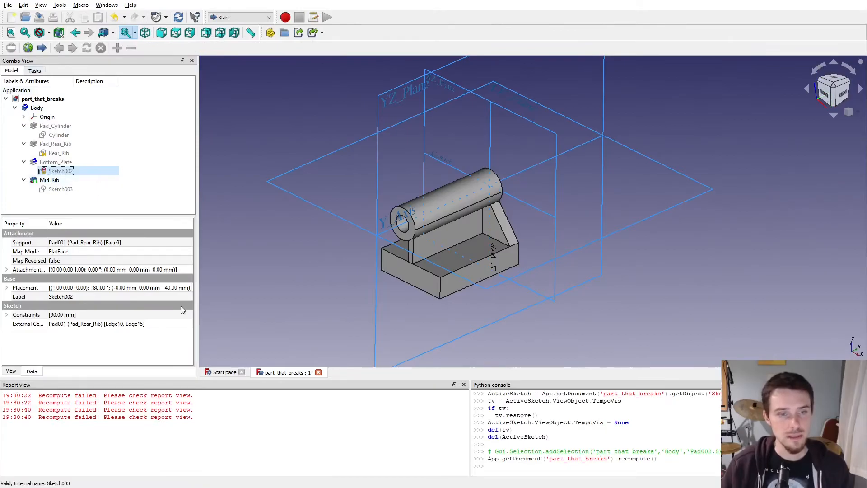
- Open the recent file part_that_wont_break.FCStd and make its Pad004 solid visible
left_click(224, 372)
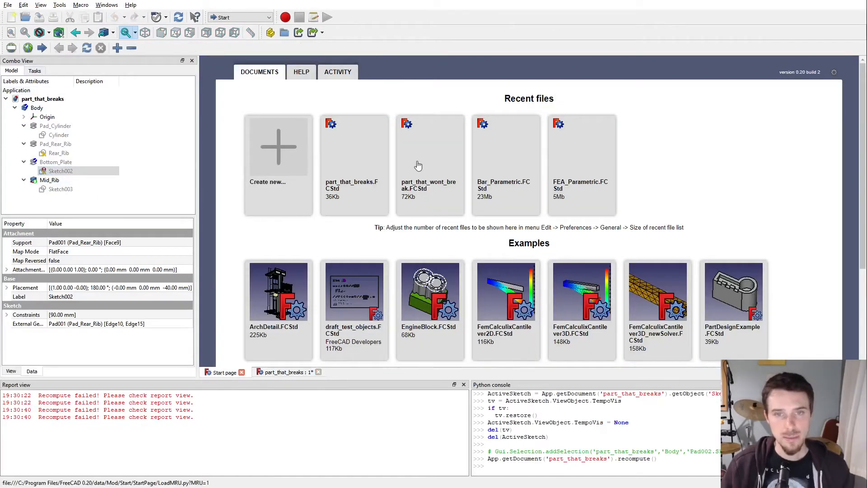
left_click(417, 165)
scroll(90, 181, "down", 2)
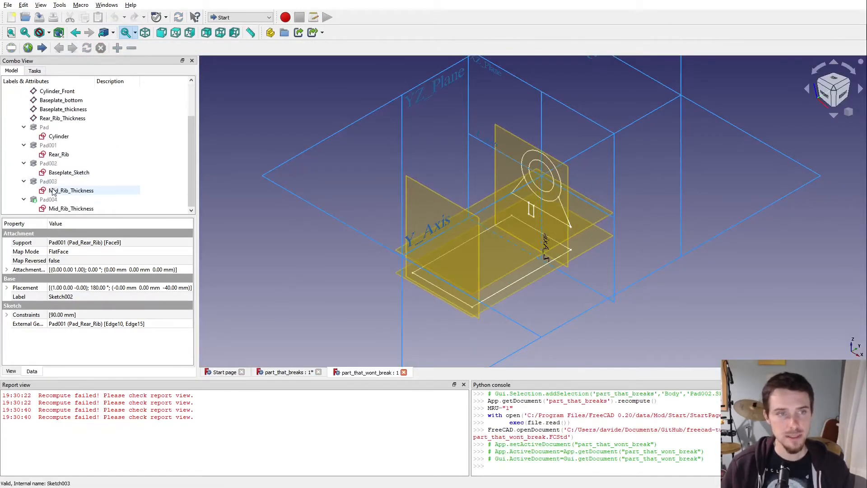
left_click(49, 199)
key("space")
left_click(380, 305)
middle_click_drag(380, 305, 332, 291)
scroll(332, 292, "down", 1)
scroll(52, 167, "up", 1)
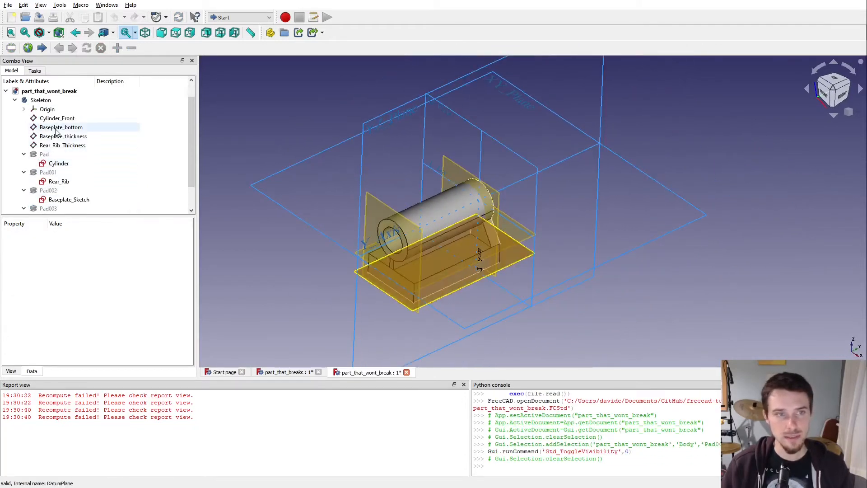
- Add a rectangle inside the rib profile of the Rear_Rib sketch in part_that_wont_break, leave the sketch and inspect the solid
scroll(52, 170, "down", 1)
double_click(54, 155)
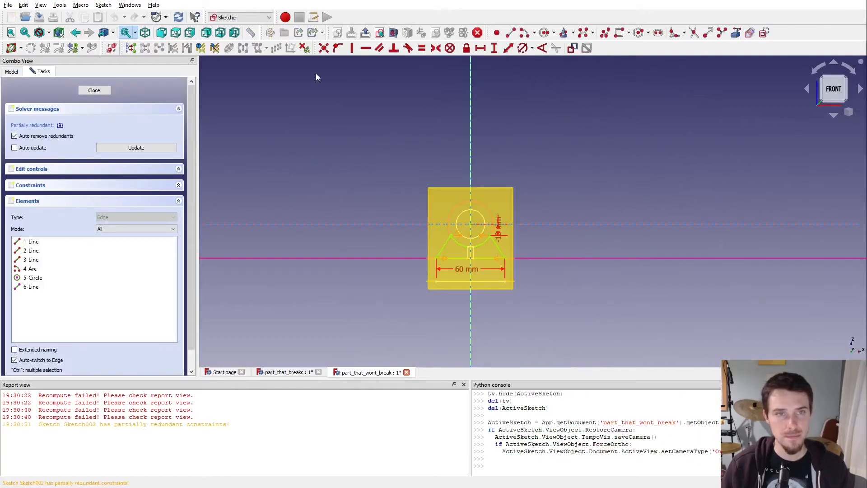
scroll(471, 250, "up", 6)
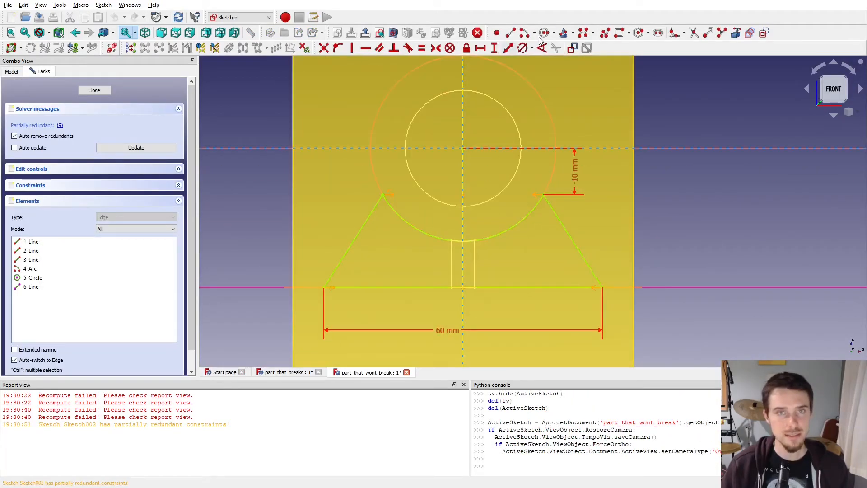
left_click(619, 35)
left_click(382, 251)
left_click(541, 272)
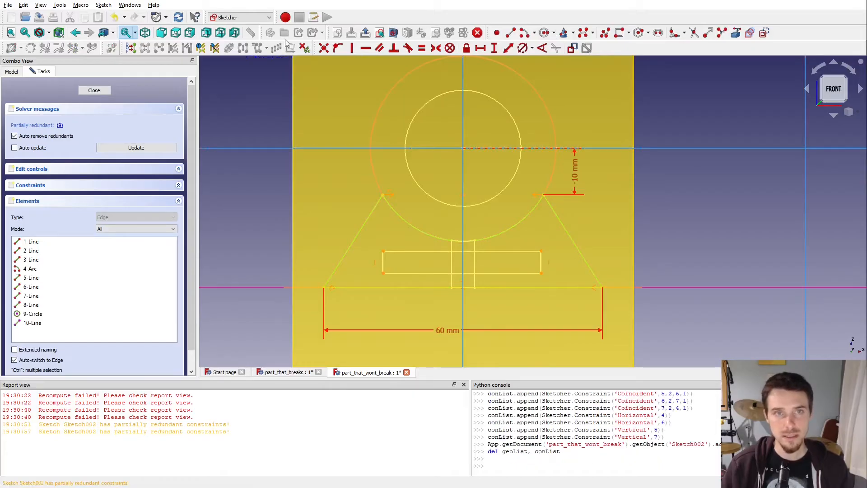
left_click(365, 33)
middle_click_drag(448, 233, 397, 223)
scroll(27, 135, "up", 3)
- Collapse the open documents' trees, create a new document with a body, and show the body's origin planes
left_click(6, 108)
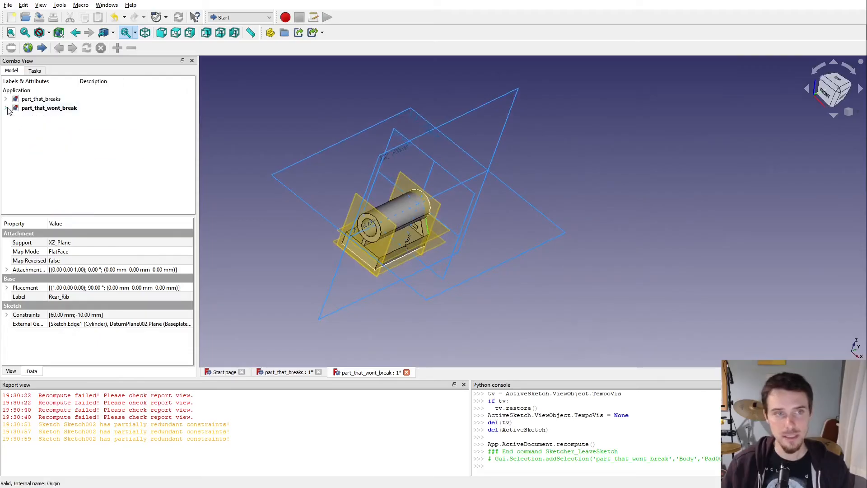
left_click(28, 131)
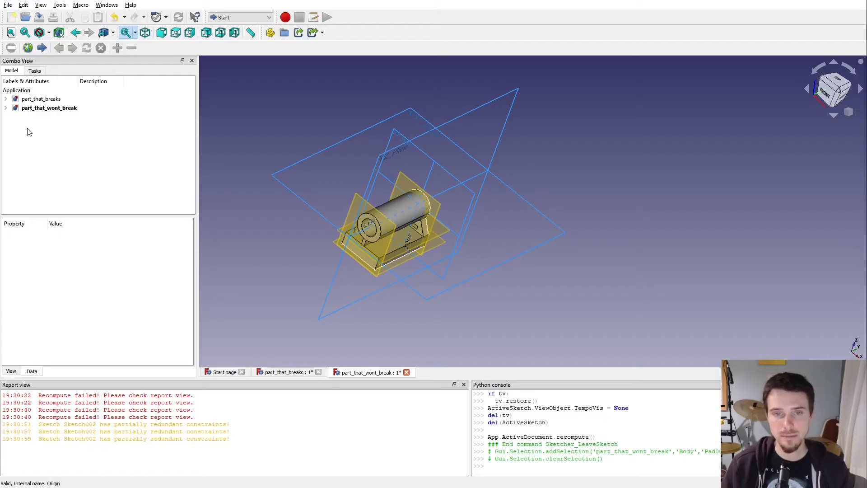
key("ctrl+n")
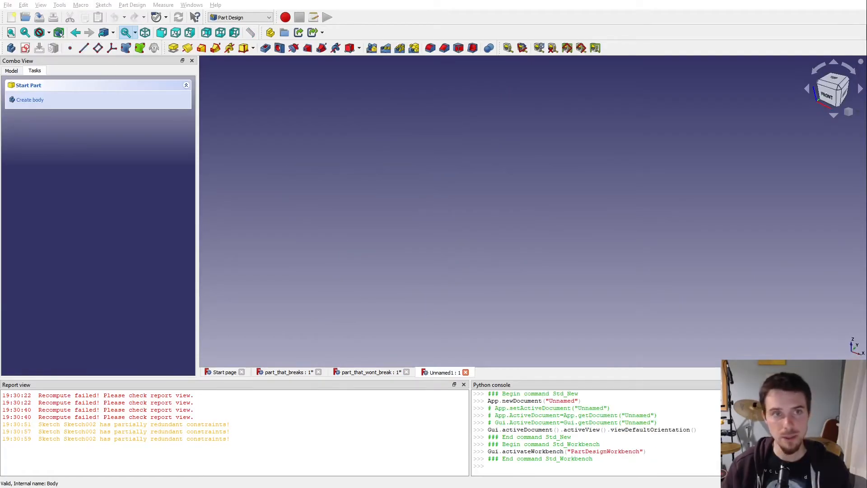
left_click(31, 100)
left_click(11, 71)
left_click(44, 135)
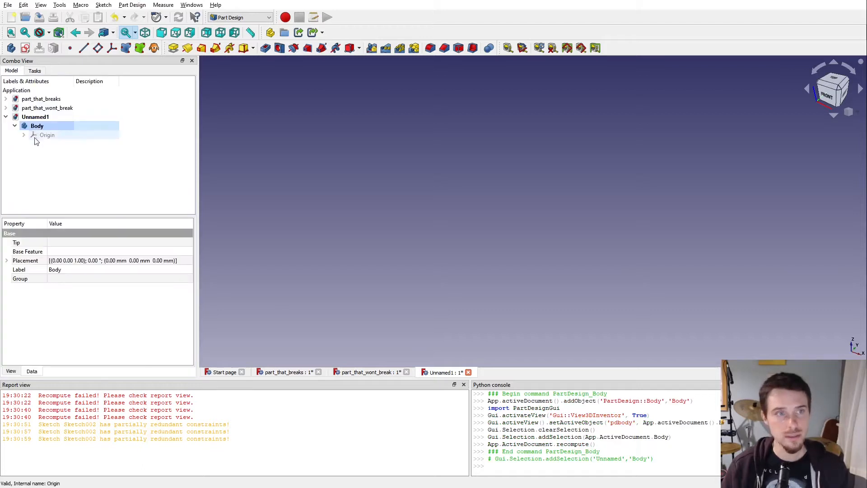
key("space")
left_click(368, 197)
middle_click_drag(381, 176, 350, 184)
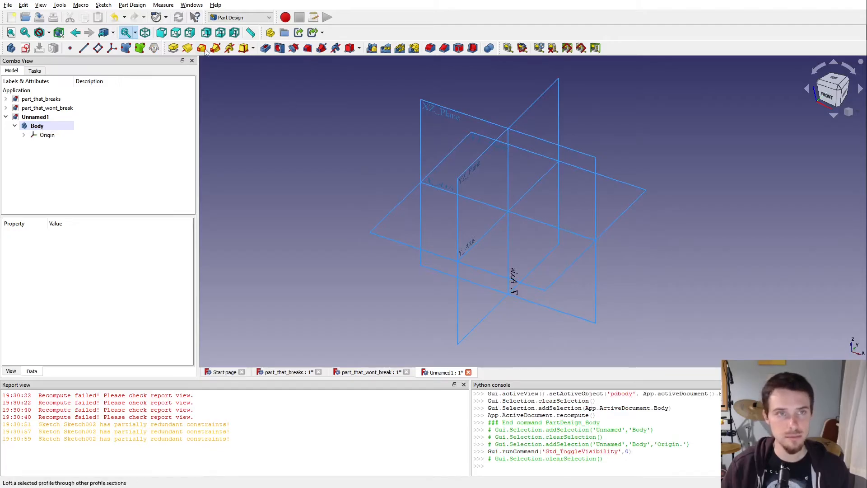
- Create a sketch on the XZ plane with two concentric circles centred on the origin, radii about 31.6 mm and 15.8 mm
left_click(426, 118)
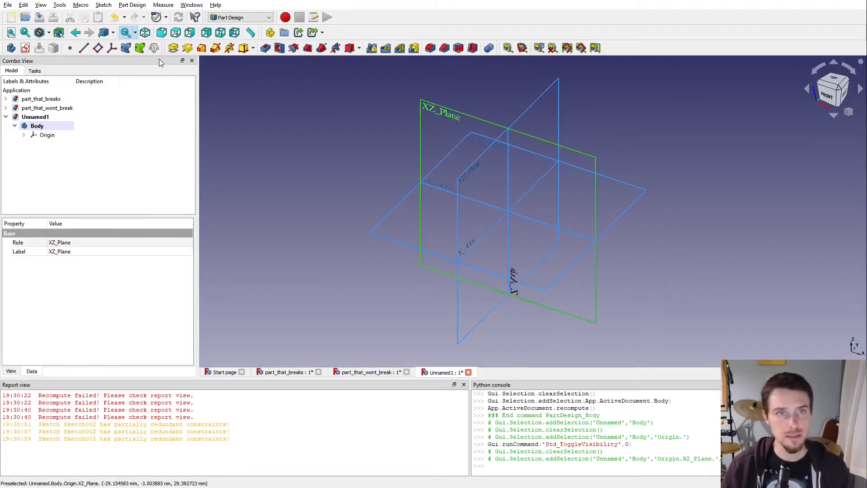
left_click(25, 48)
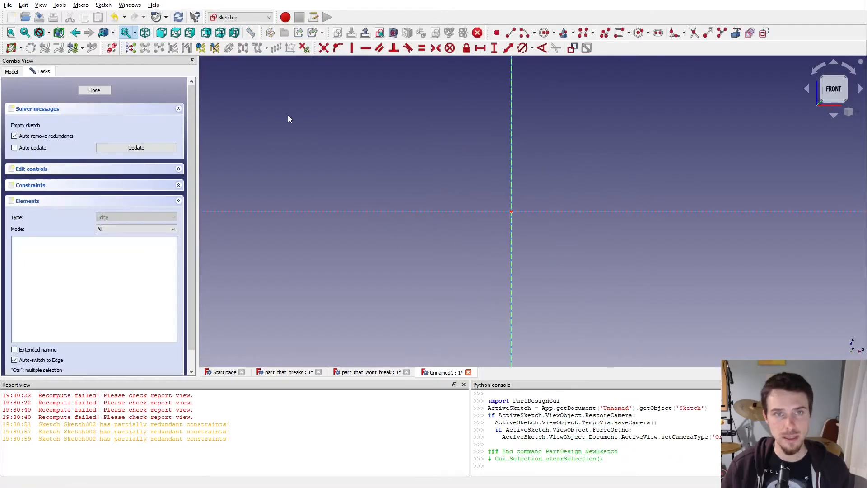
left_click(545, 34)
left_click(511, 212)
left_click(590, 275)
left_click(511, 211)
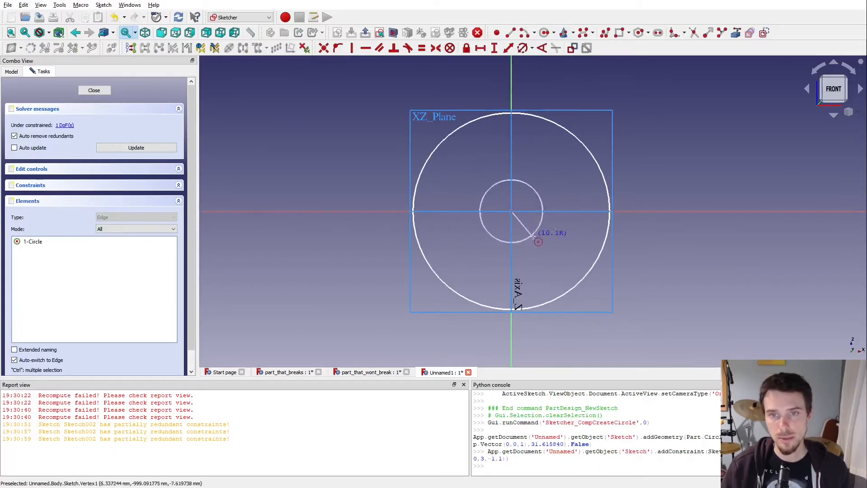
left_click(544, 249)
- Constrain the outer circle's diameter to 50 mm and the inner circle's to 30 mm, and leave the sketch
left_click(522, 48)
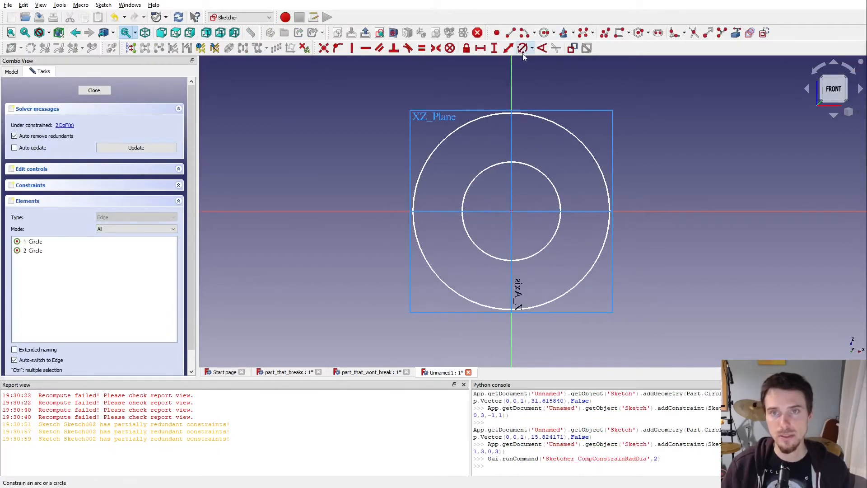
left_click(561, 130)
type("50")
key("Return")
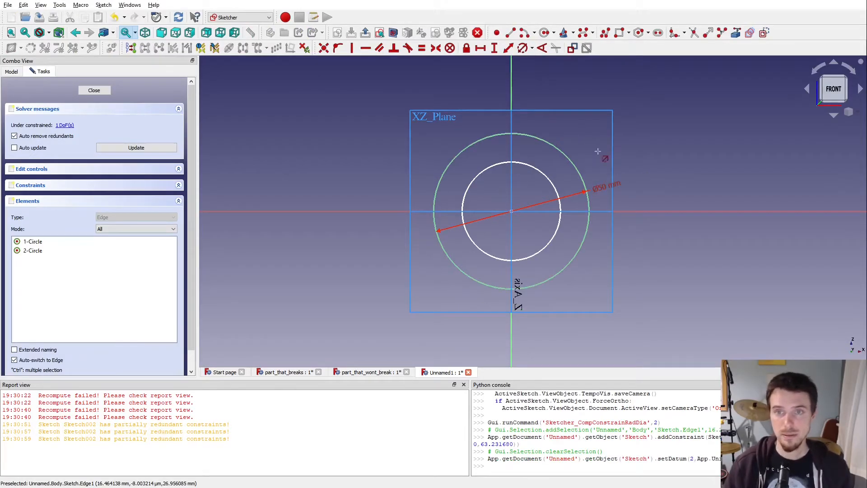
left_click(558, 194)
type("30")
key("Return")
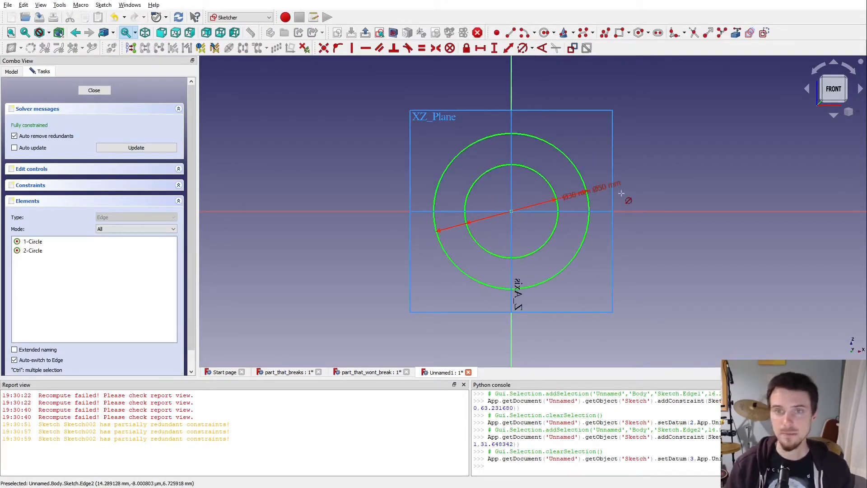
left_click(365, 33)
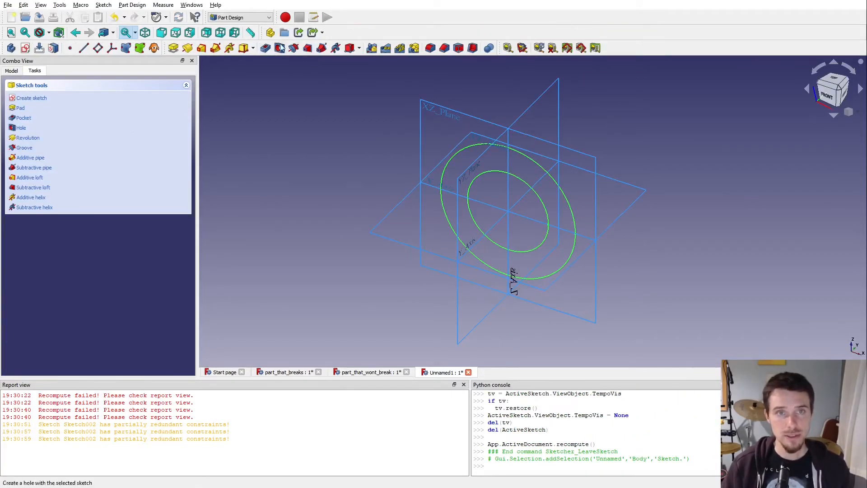
- Pad the ring sketch 100 mm to form the tube
left_click(173, 48)
type("100")
key("Return")
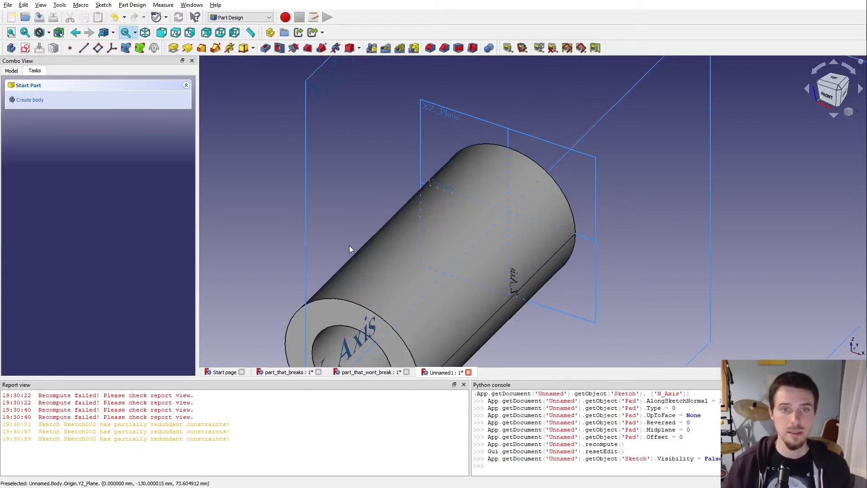
- Create a sketch on the XZ plane and link the tube's outer circular edge as external geometry
scroll(351, 246, "down", 5)
middle_click_drag(351, 246, 269, 111)
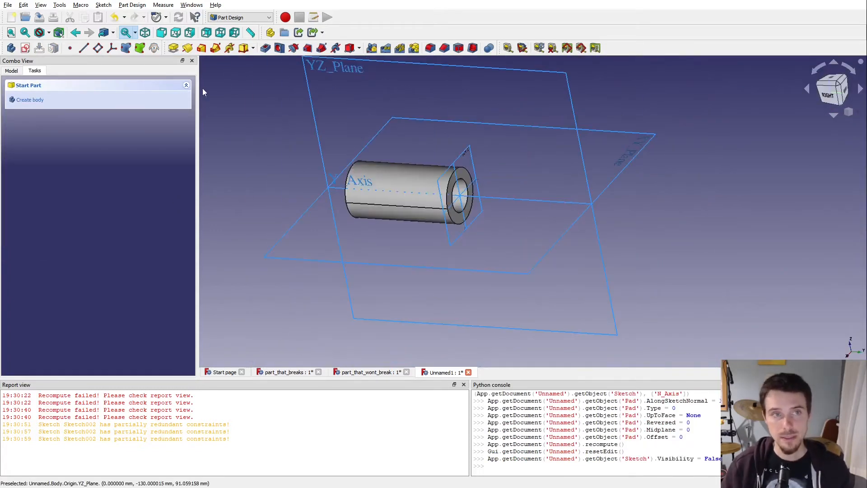
left_click(451, 243)
left_click(25, 47)
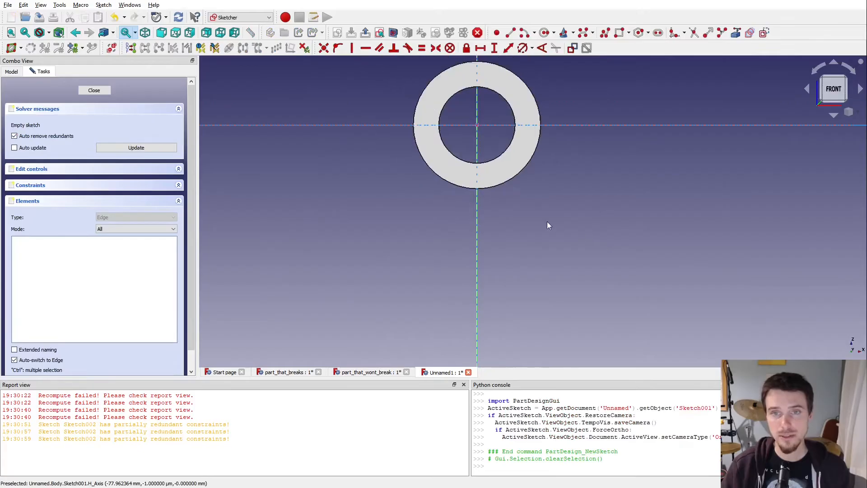
scroll(556, 223, "down", 1)
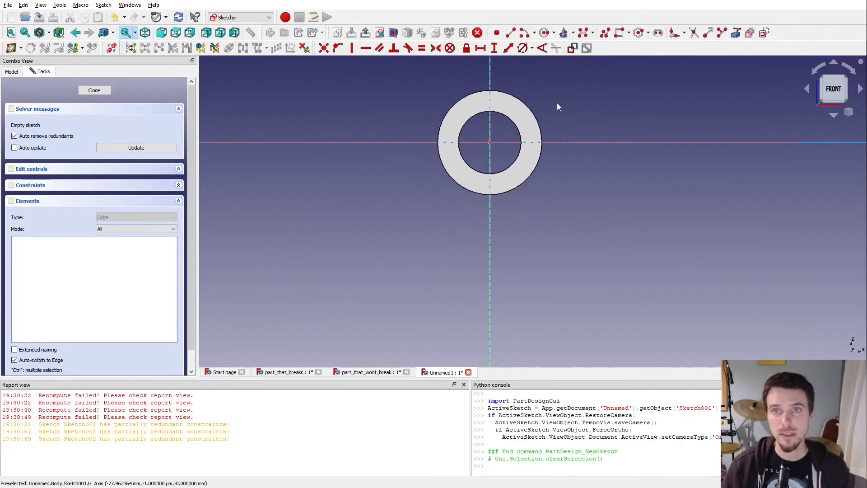
left_click(736, 34)
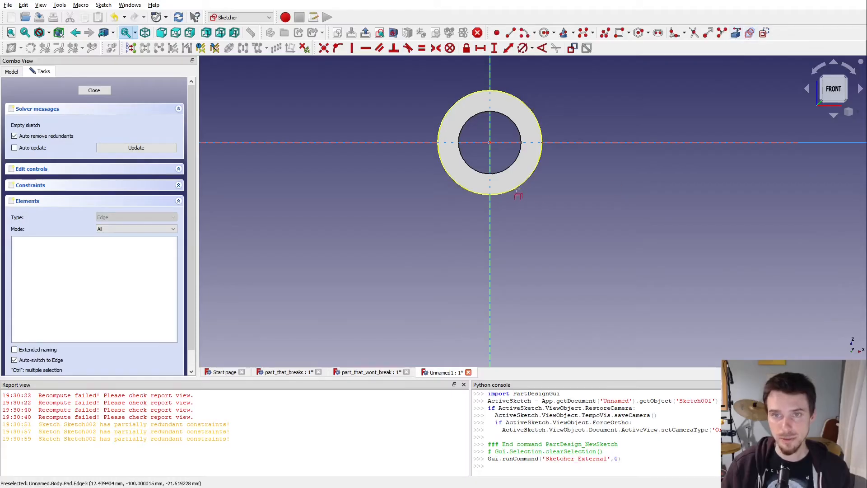
left_click(496, 192)
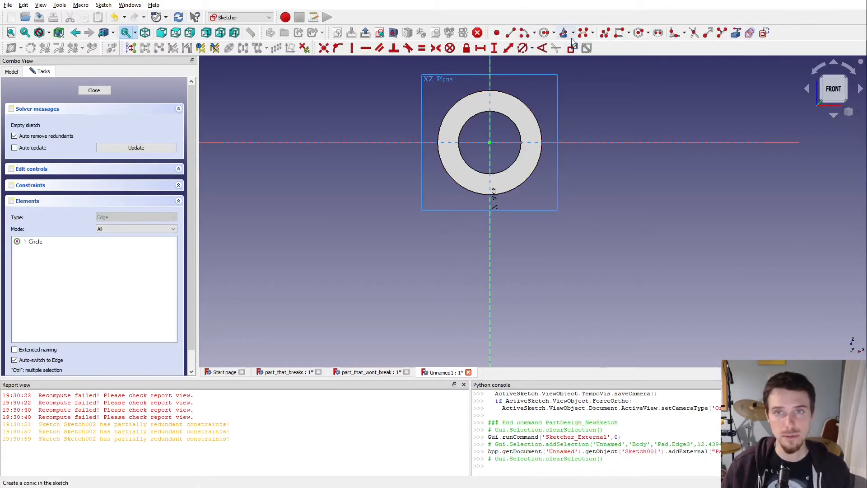
- Draw a three-segment polyline below the tube, from its outer circle through about (-44, -49) and (40, -56) back to the circle
left_click(605, 33)
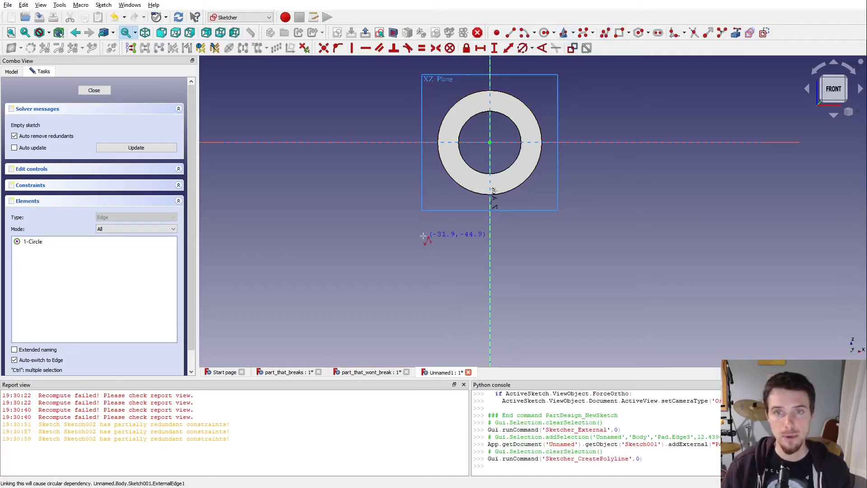
left_click(449, 178)
left_click(397, 244)
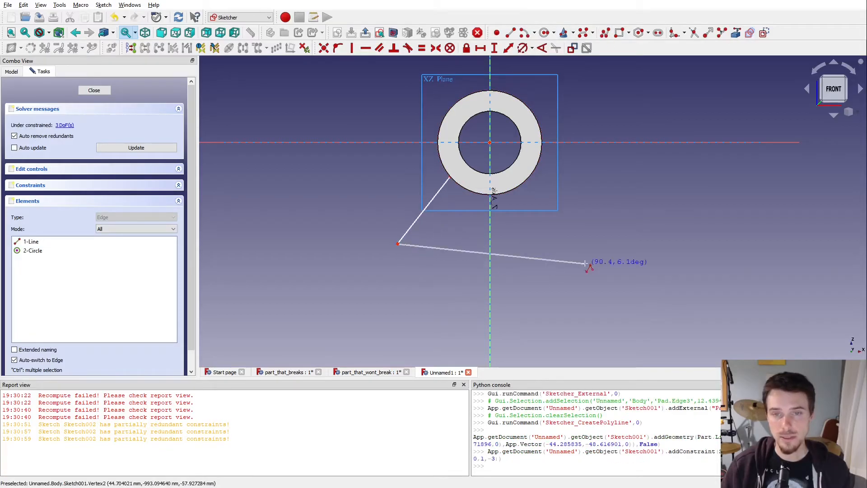
left_click(573, 260)
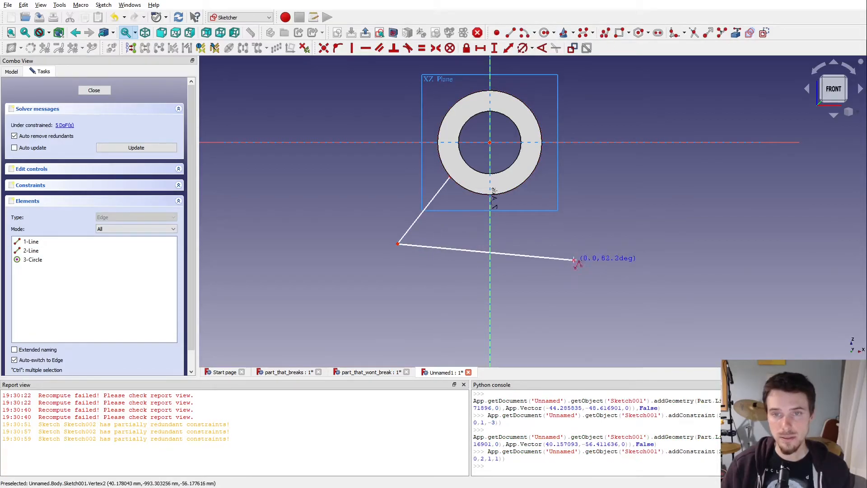
left_click(531, 179)
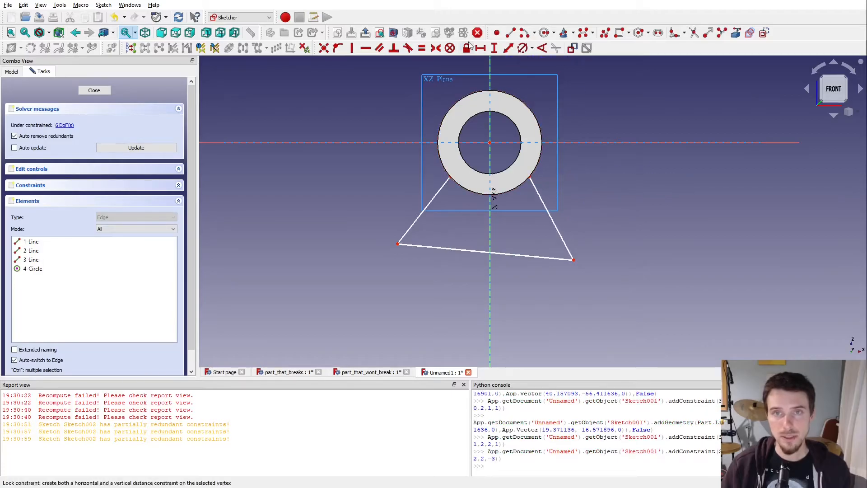
- Close the profile with an origin-centred arc along the tube's outer circle between the polyline's ends, and shift the right end slightly
left_click(525, 35)
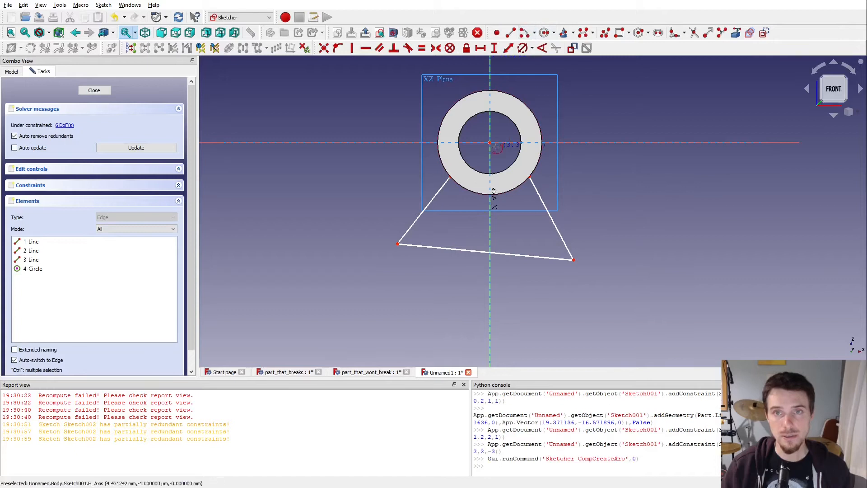
left_click(450, 179)
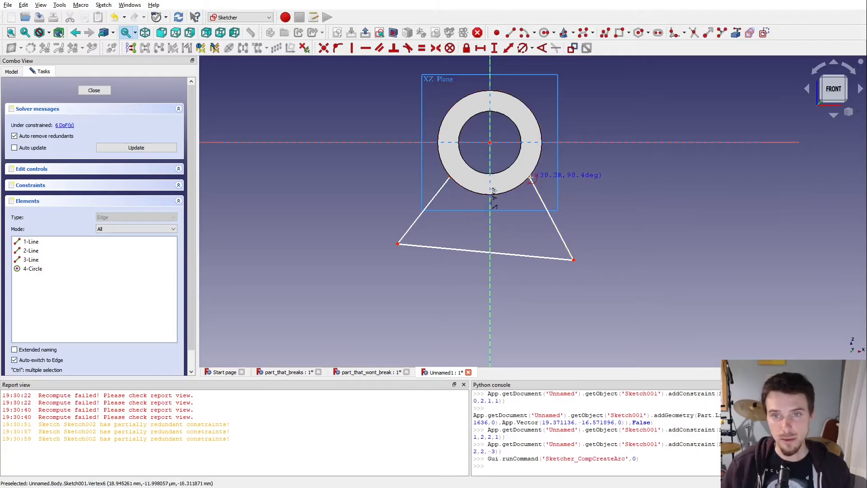
left_click(531, 180)
left_click_drag(531, 181, 552, 183)
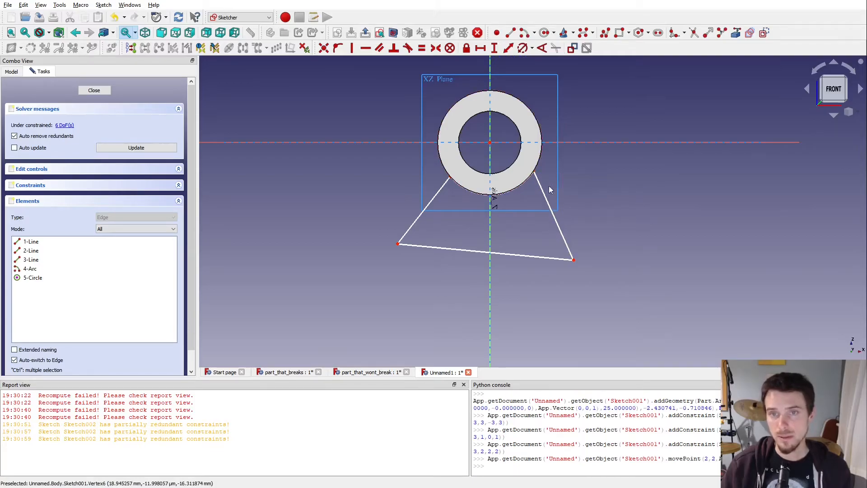
- Constrain the profile's base line horizontal and make the arc's two endpoints symmetric about the vertical axis
left_click(536, 256)
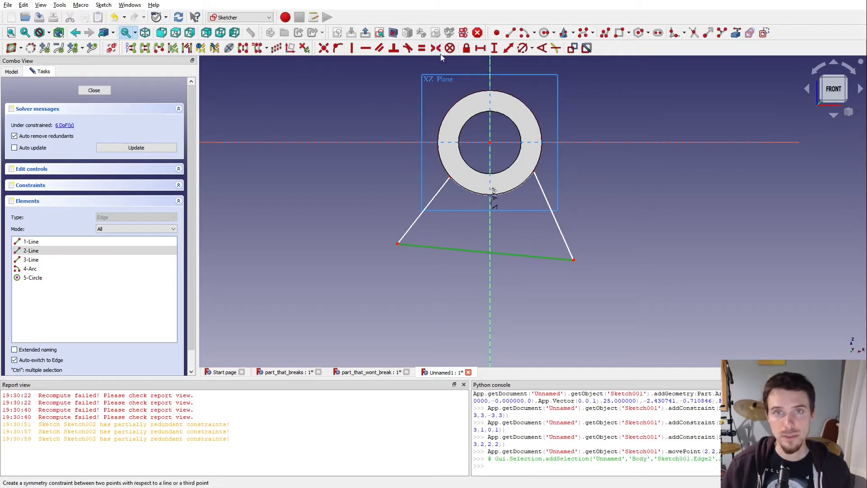
left_click(365, 48)
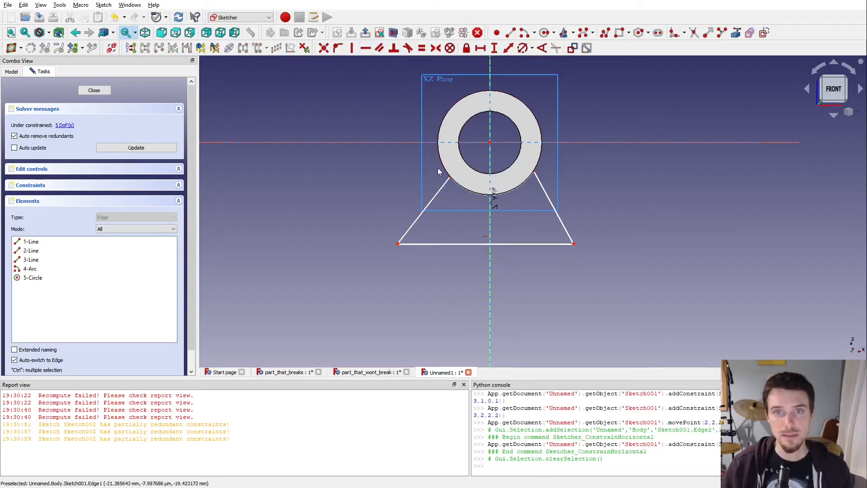
left_click(450, 178)
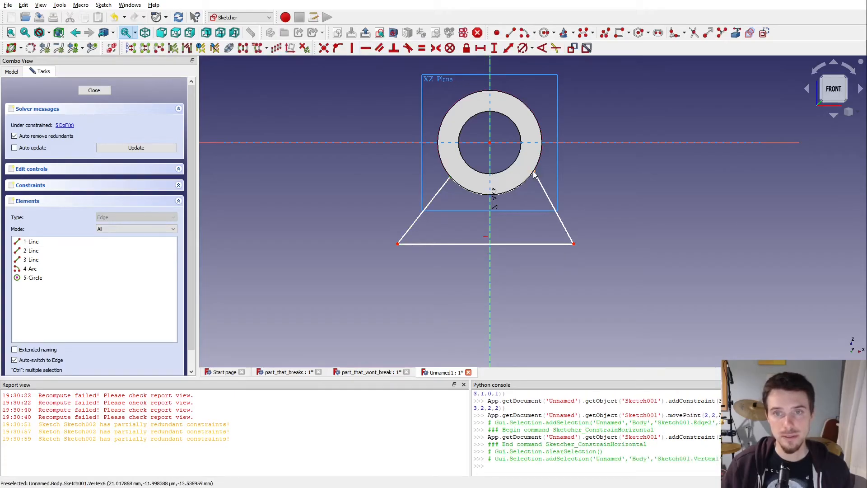
left_click(534, 174)
left_click(490, 233)
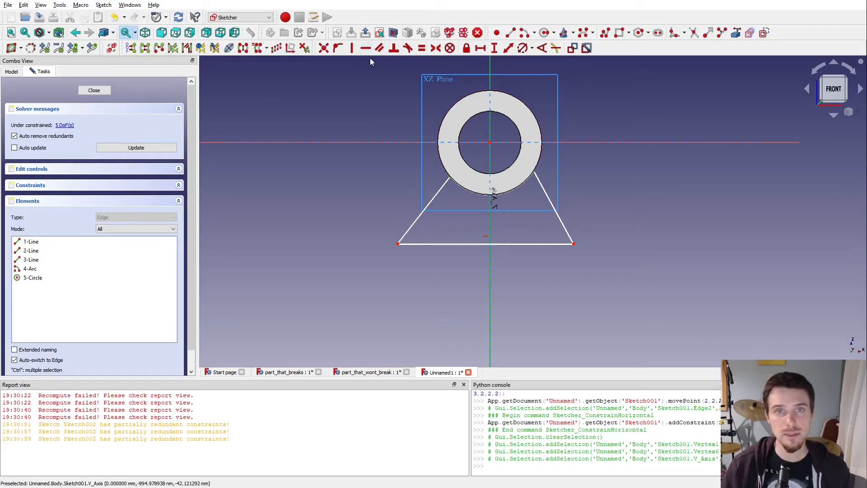
left_click(435, 52)
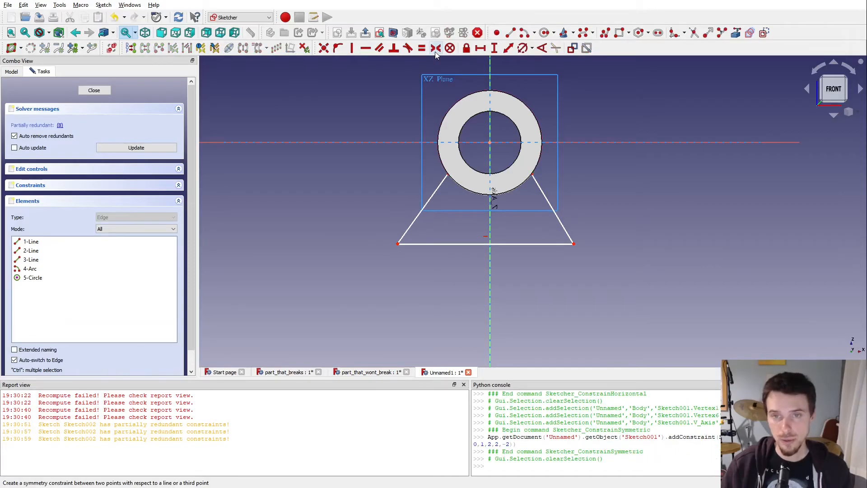
- Make the two base corners symmetric about the vertical axis, and move the right corner to test the profile's remaining freedom
left_click(397, 243)
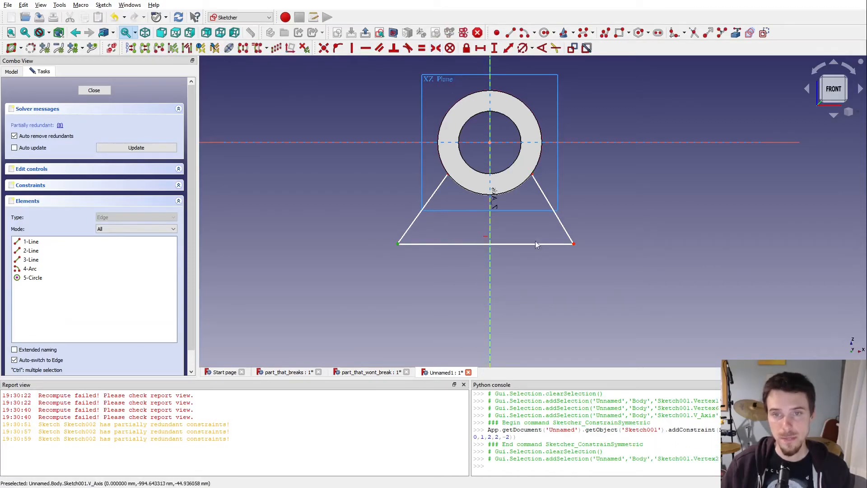
left_click(573, 244)
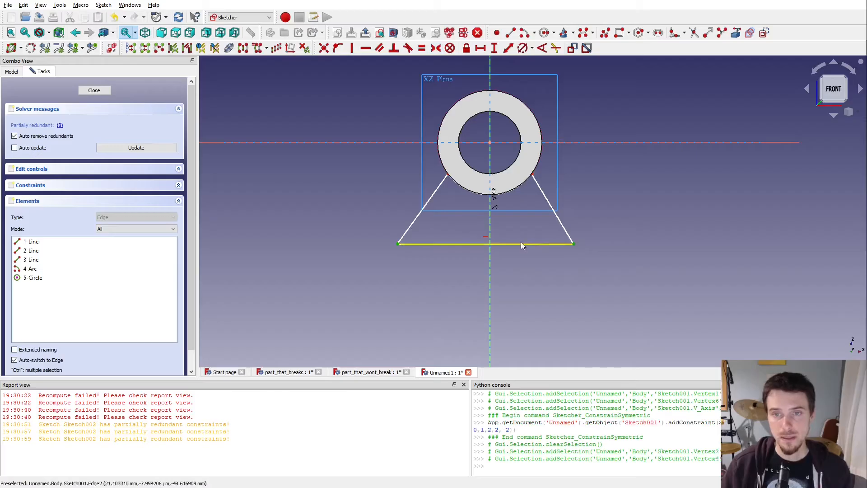
left_click(490, 233)
left_click(435, 49)
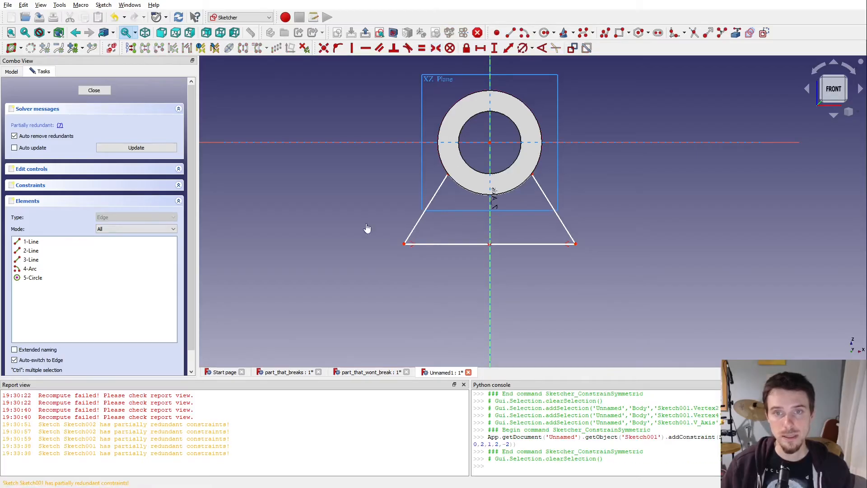
mouse_move(573, 250)
left_mouse_down()
mouse_move(580, 254)
mouse_move(561, 245)
left_mouse_up()
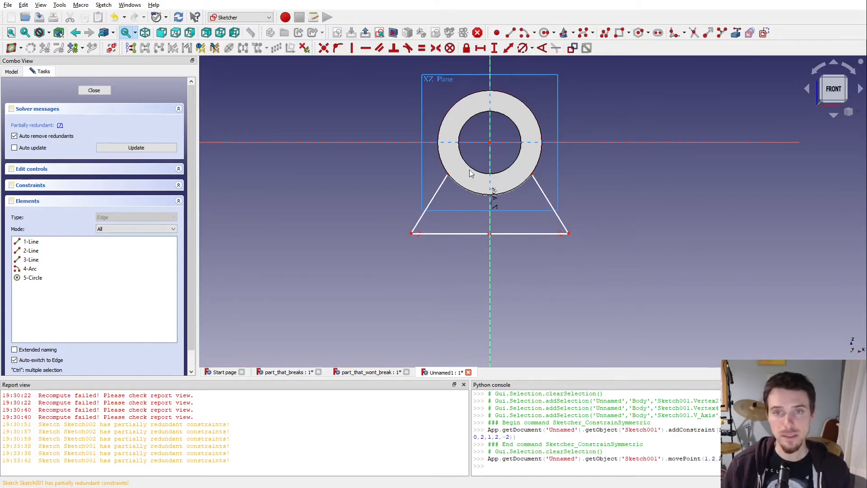
- Constrain the base line to 50 mm below the origin and set its length to 80 mm
left_click(488, 144)
left_click(530, 232)
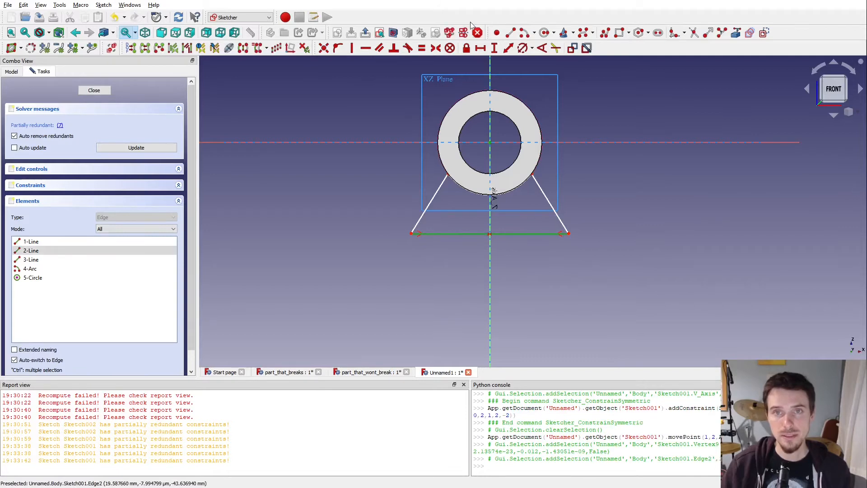
left_click(507, 48)
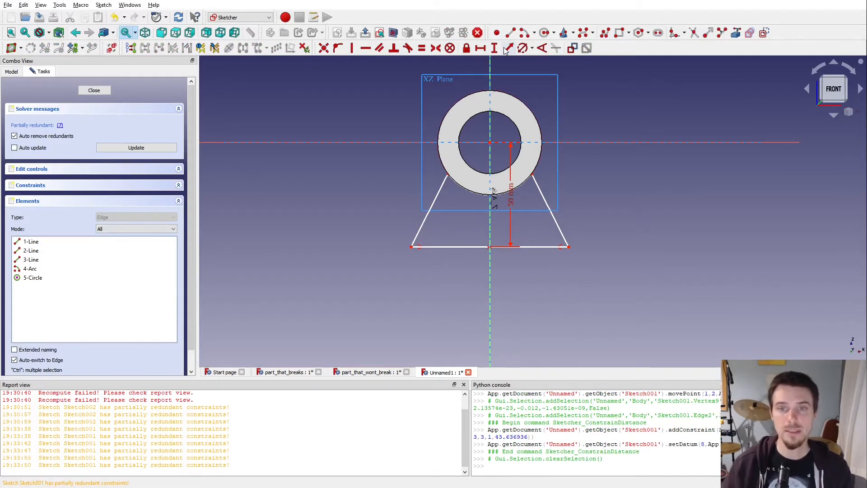
left_click(457, 247)
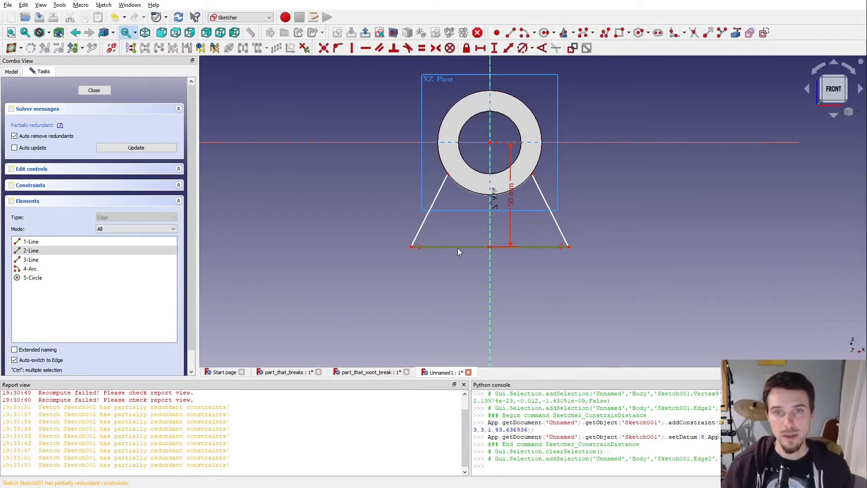
left_click(508, 50)
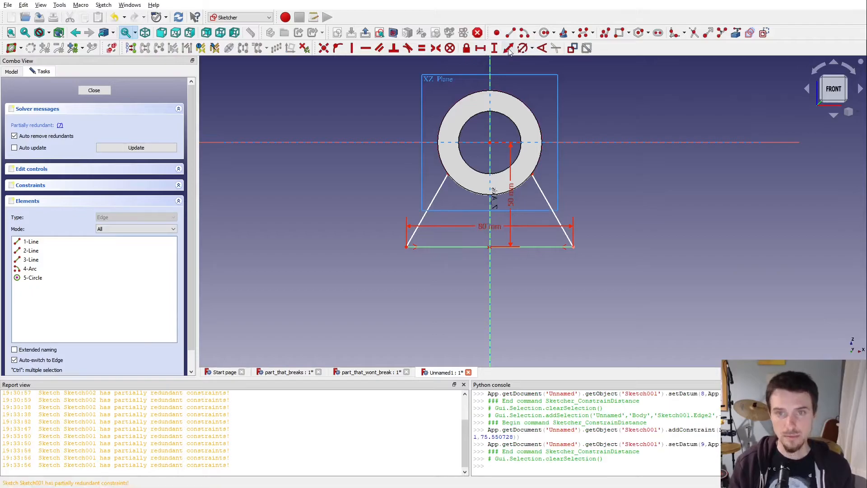
- Constrain the arc's left endpoint to 15 mm from the horizontal axis and leave the sketch
left_click(448, 177)
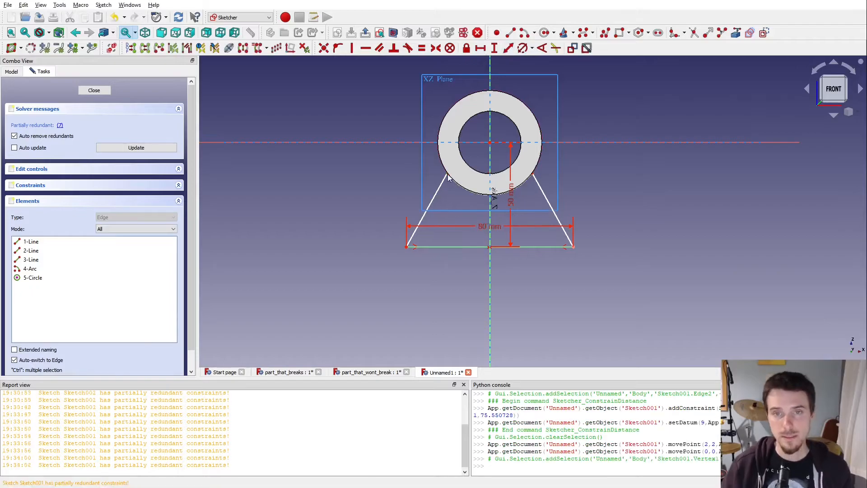
left_click(430, 144)
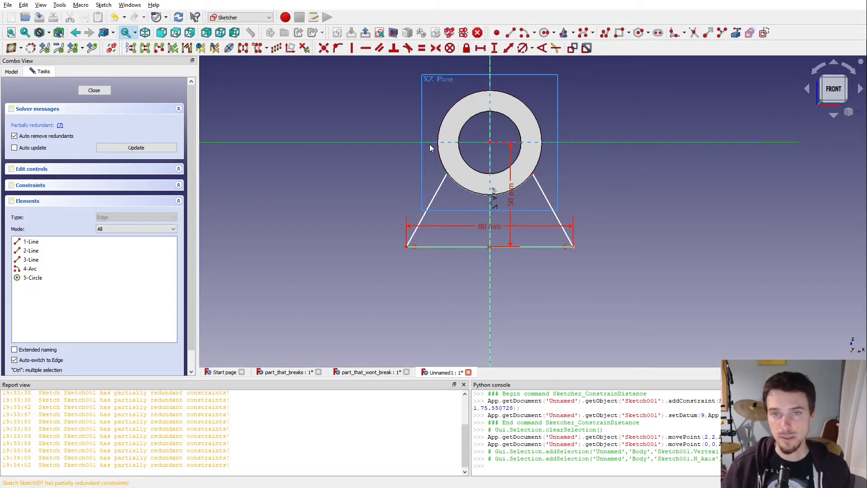
left_click(508, 49)
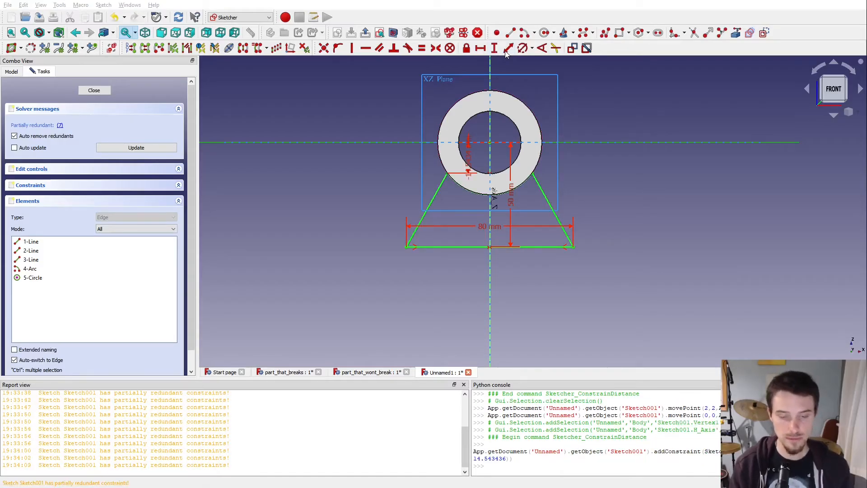
type("15")
key("Return")
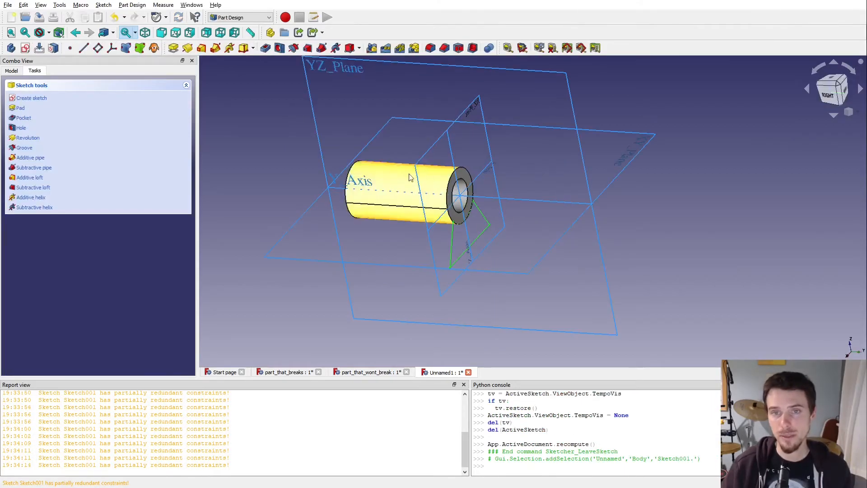
- Undo the last pad of the rib profile and pad it again with a length of 15 mm
key("ctrl+z")
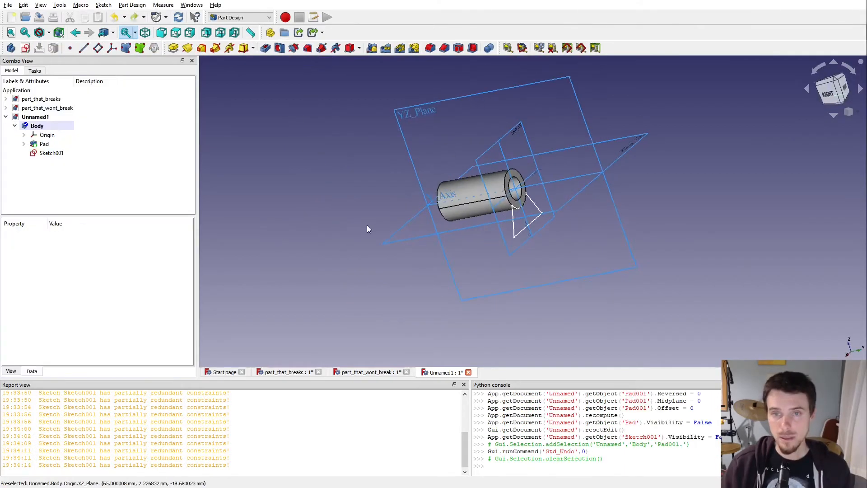
left_click(173, 48)
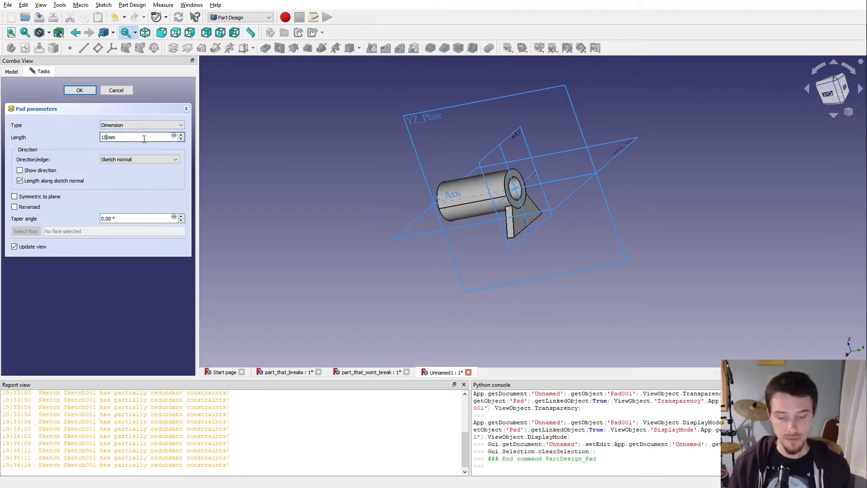
type("15")
key("Return")
- Start a new sketch on the underside face of the rib and enable the sketch's section view
middle_click_drag(455, 246, 392, 223)
middle_click_drag(374, 263, 427, 181)
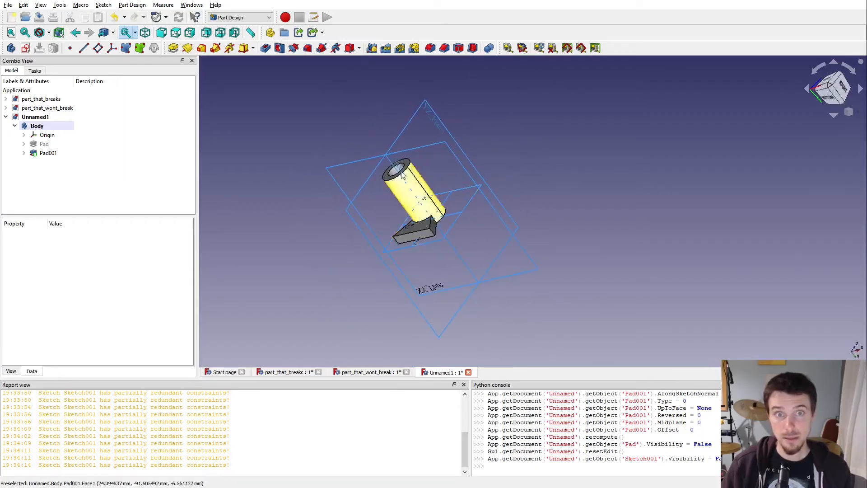
left_click(410, 232)
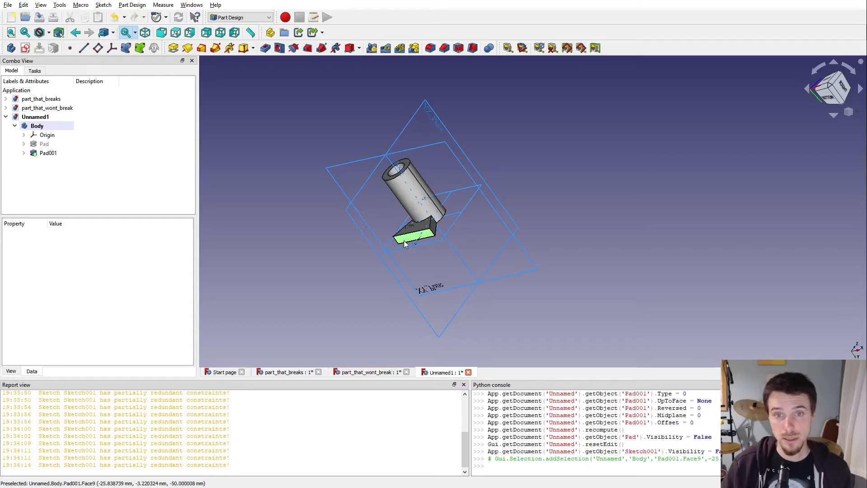
left_click(25, 48)
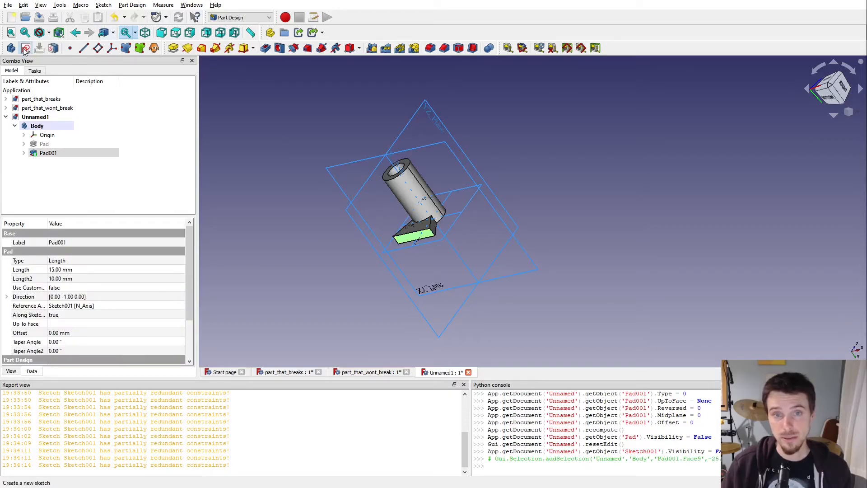
scroll(457, 125, "down", 2)
scroll(456, 125, "up", 3)
middle_click_drag(461, 121, 461, 147)
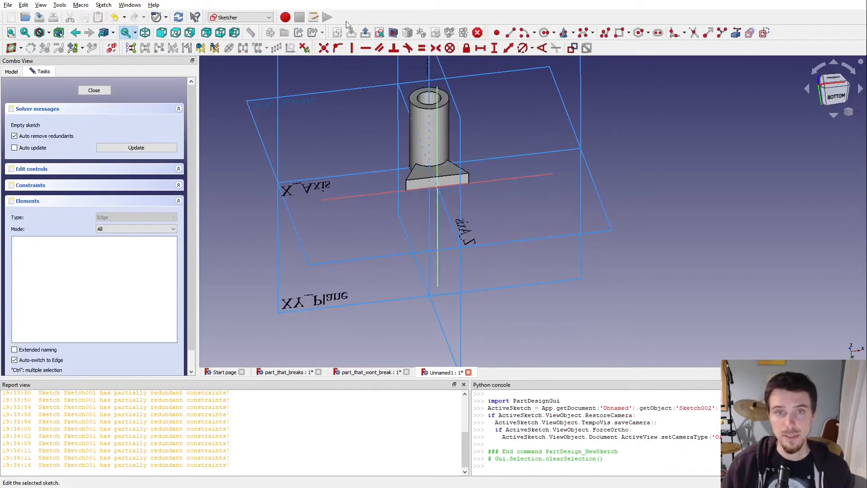
left_click(379, 33)
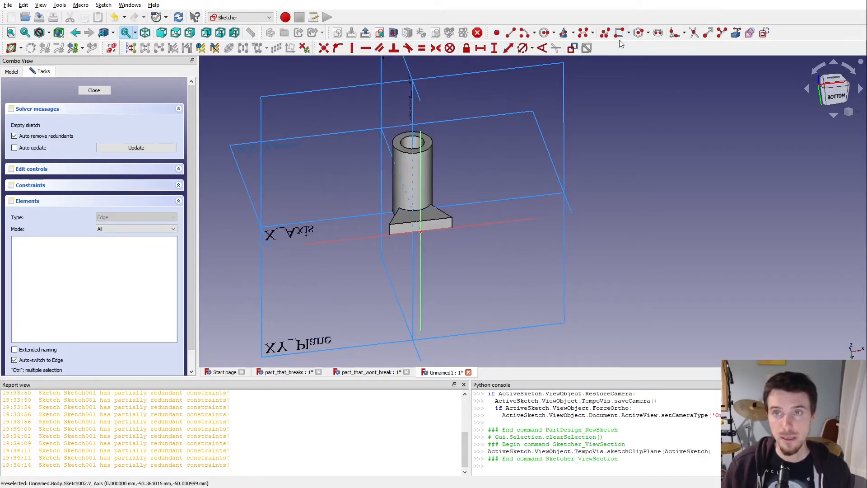
- Reference the rib's bottom edge on the horizontal axis as external geometry and draw a rectangle about 153 mm long from its endpoint
left_click(735, 32)
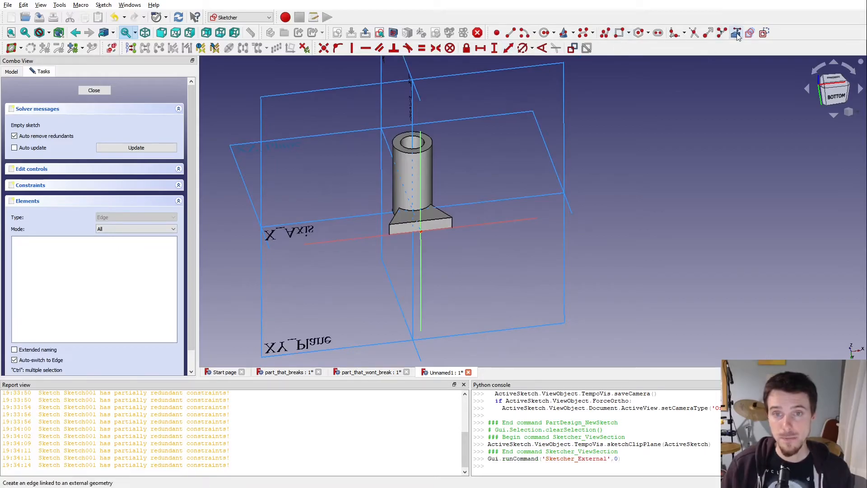
mouse_move(404, 232)
middle_mouse_down()
mouse_move(460, 147)
mouse_move(408, 244)
mouse_move(409, 235)
mouse_move(411, 251)
mouse_move(450, 173)
mouse_move(420, 235)
middle_mouse_up()
left_click(407, 245)
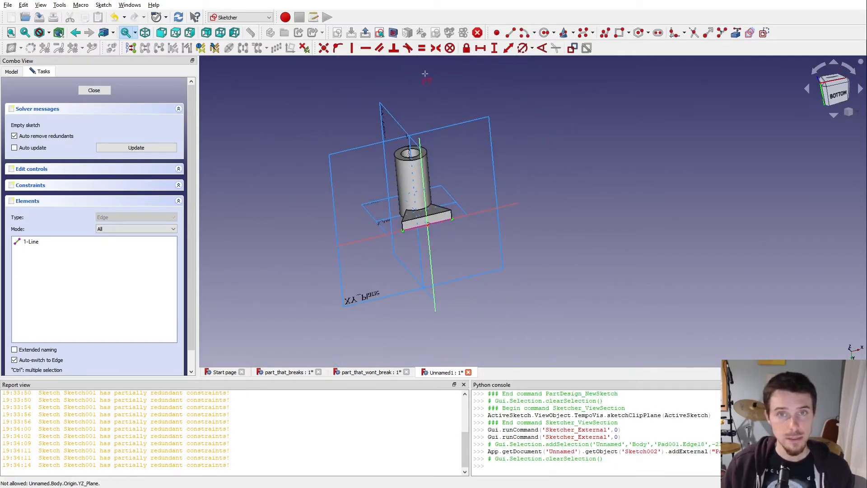
left_click(619, 32)
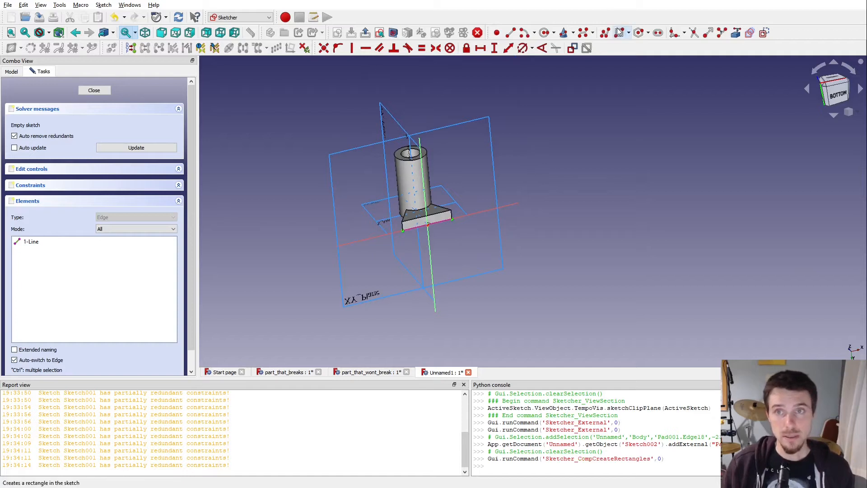
left_click(403, 231)
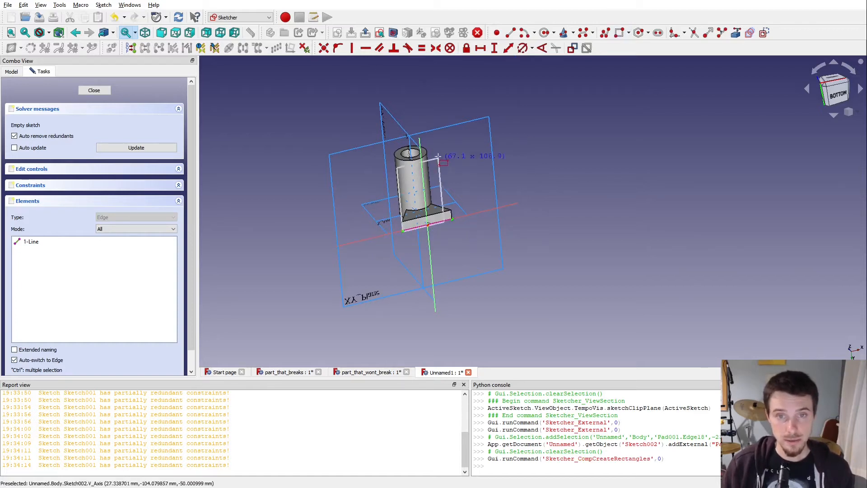
left_click(449, 129)
- Make both base corners of the rectangle coincident with the endpoints of the referenced rib edge
left_click_drag(455, 217, 470, 219)
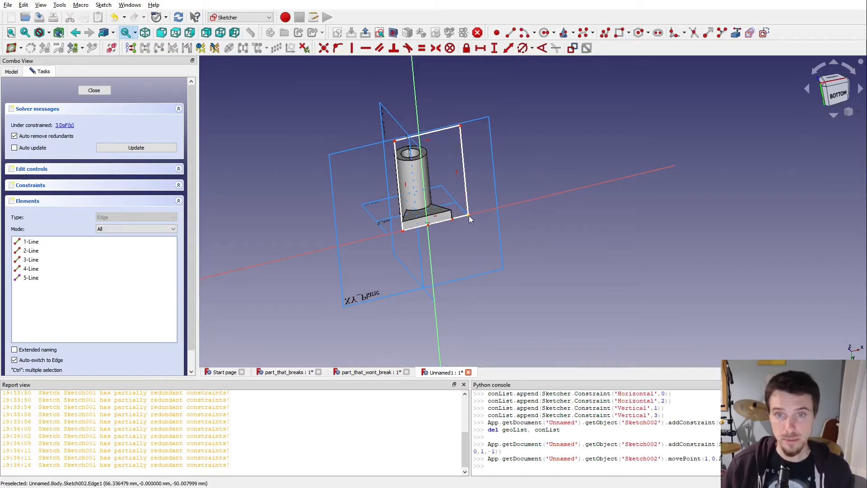
left_click(468, 216)
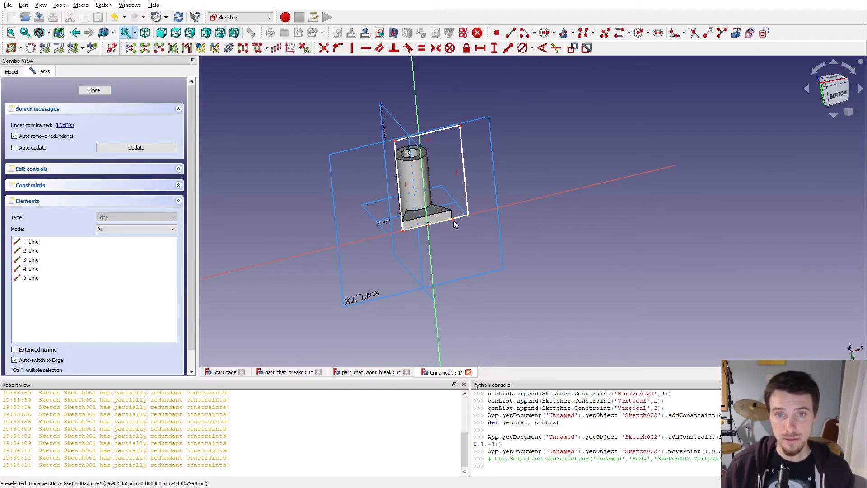
left_click(453, 220)
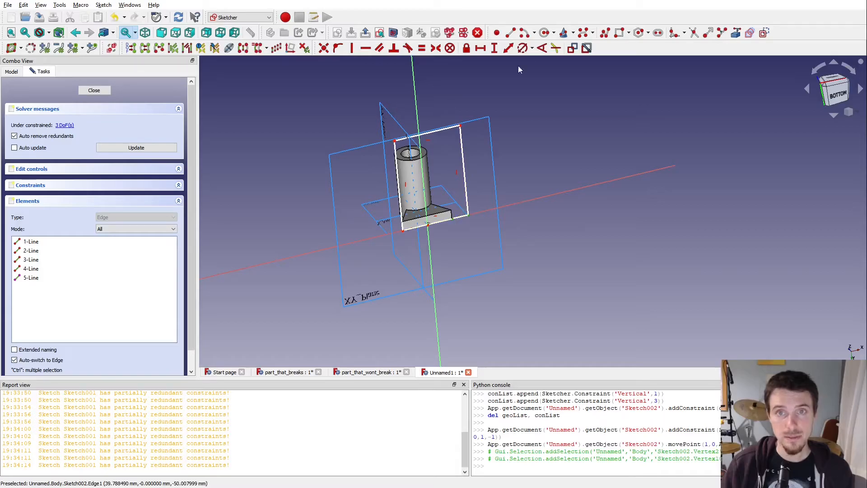
left_click(323, 48)
scroll(489, 162, "up", 5)
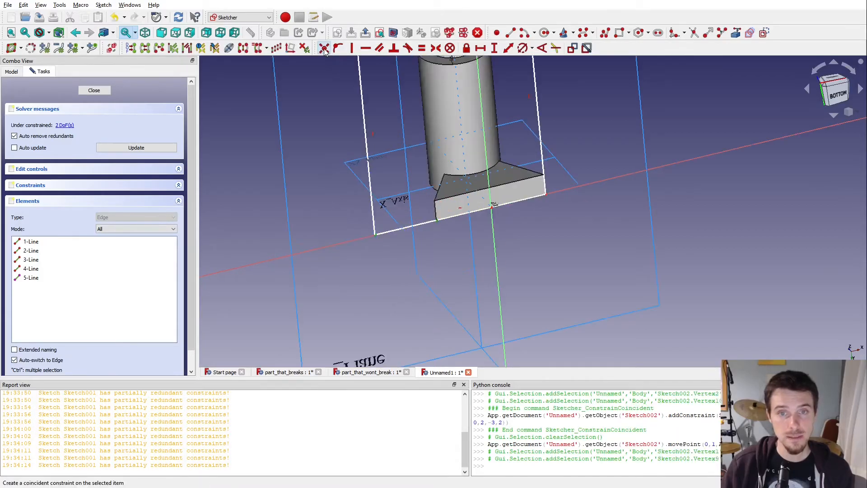
scroll(489, 161, "down", 5)
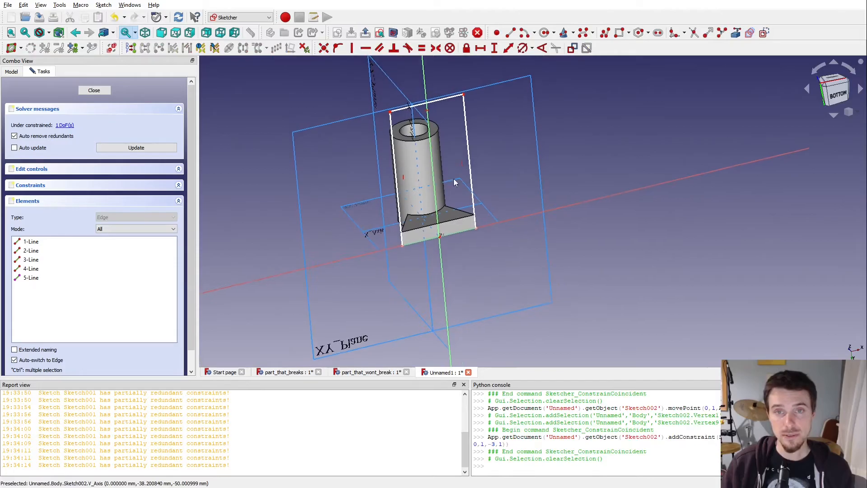
- Constrain the rectangle's long side to 90 mm and leave the sketch
left_click(468, 128)
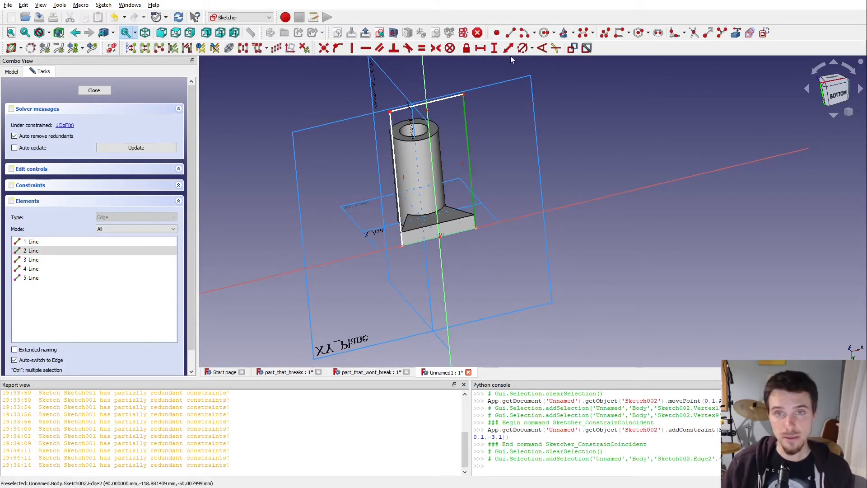
left_click(507, 47)
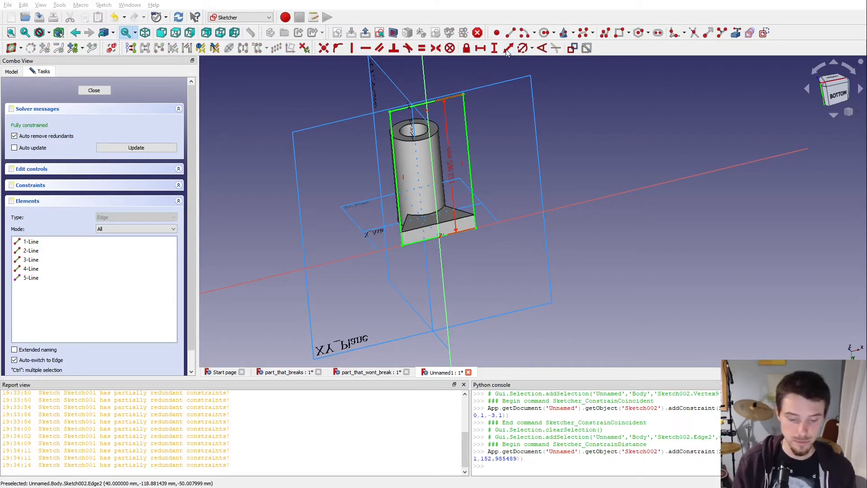
type("90")
key("Return")
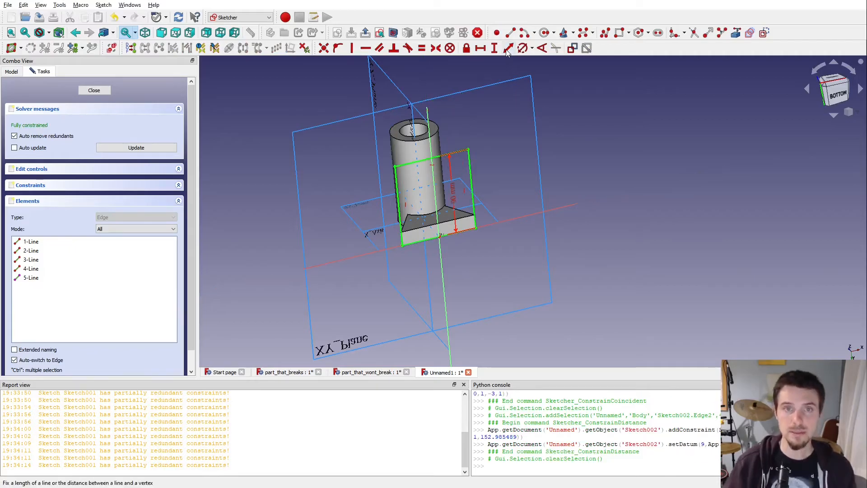
left_click(365, 32)
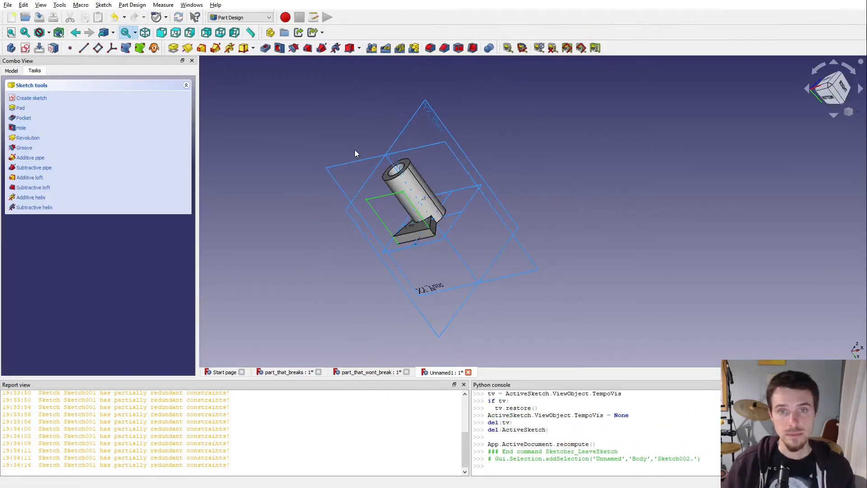
- Pad the rectangle sketch 10 mm to form the base plate under the rib
left_click(173, 48)
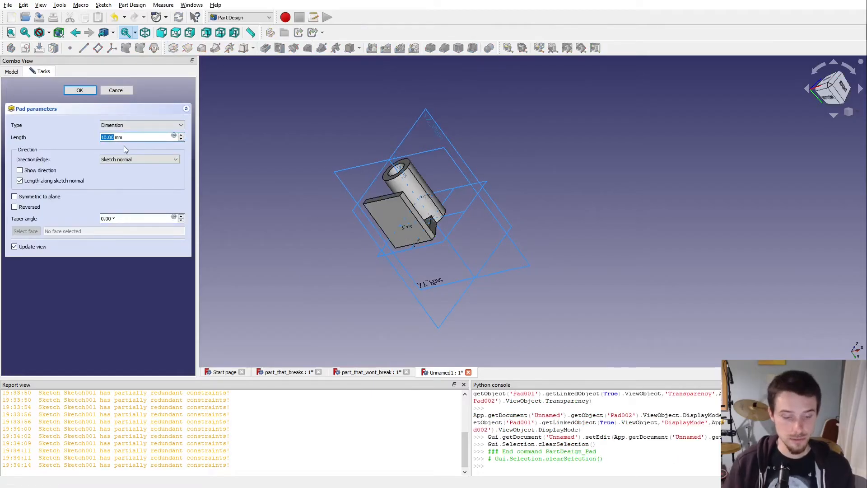
key("Return")
middle_click_drag(316, 139, 393, 221)
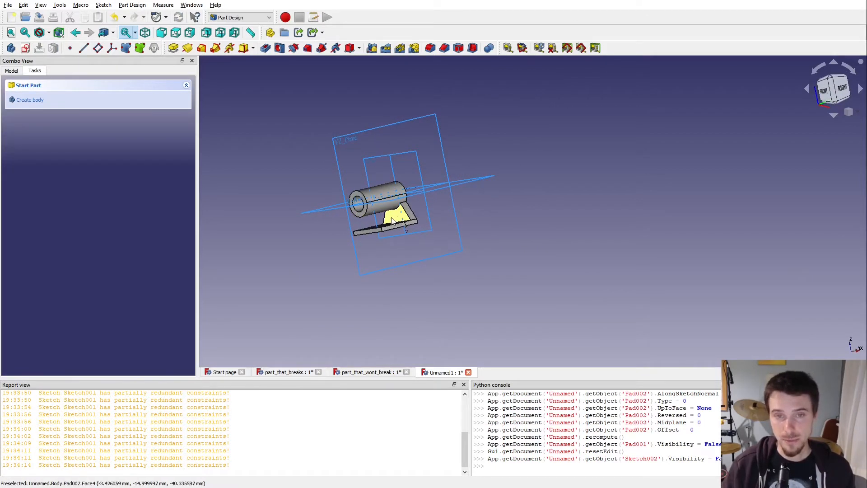
- Start a sectioned sketch on the rib's front face and reference its arc and the base plate edge as external geometry
left_click(398, 219)
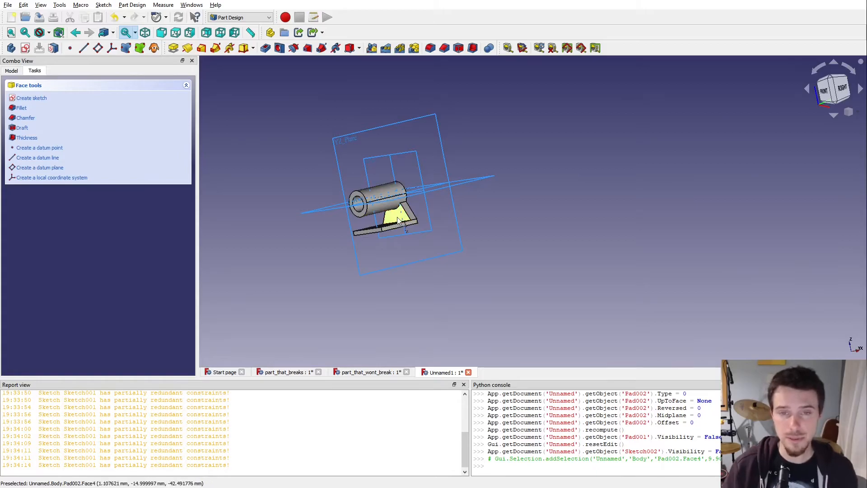
left_click(25, 47)
left_click(392, 34)
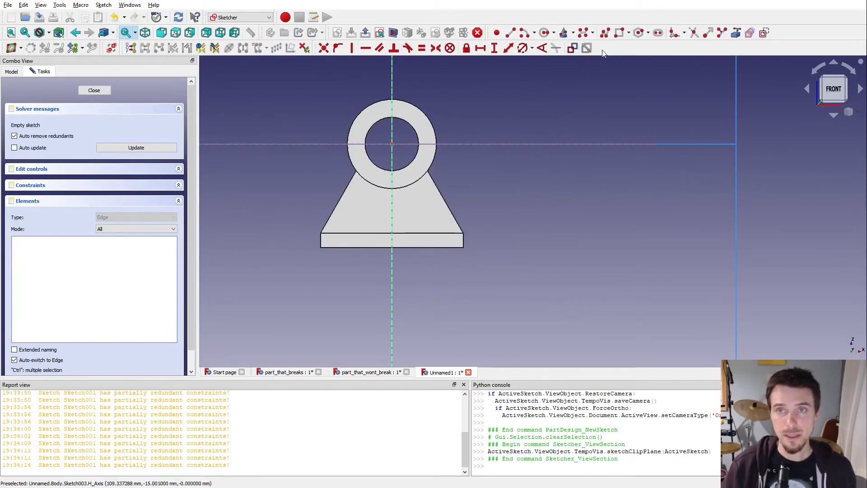
left_click(736, 34)
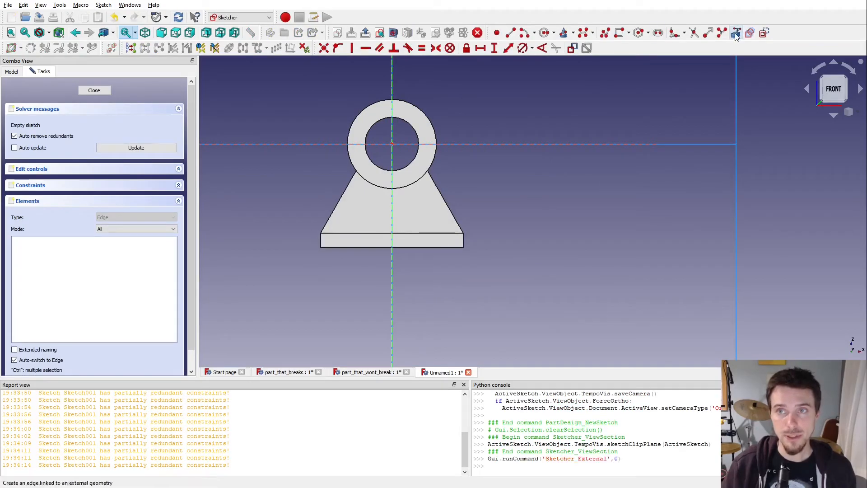
left_click(417, 181)
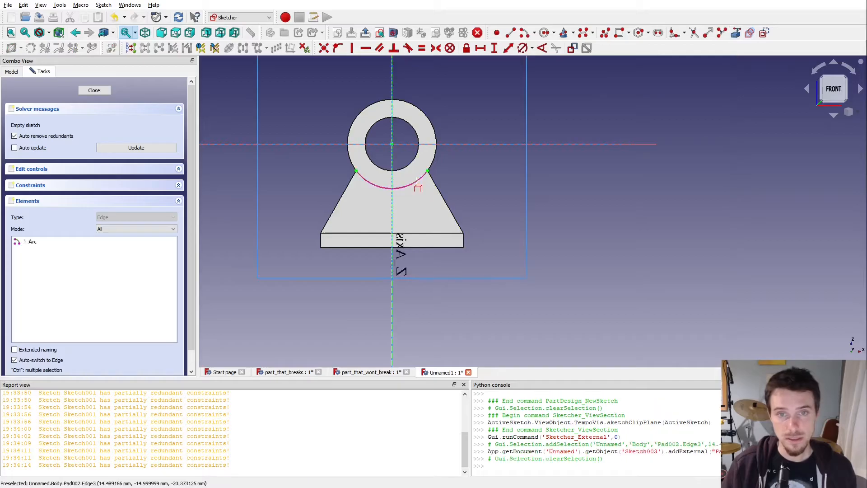
left_click(415, 233)
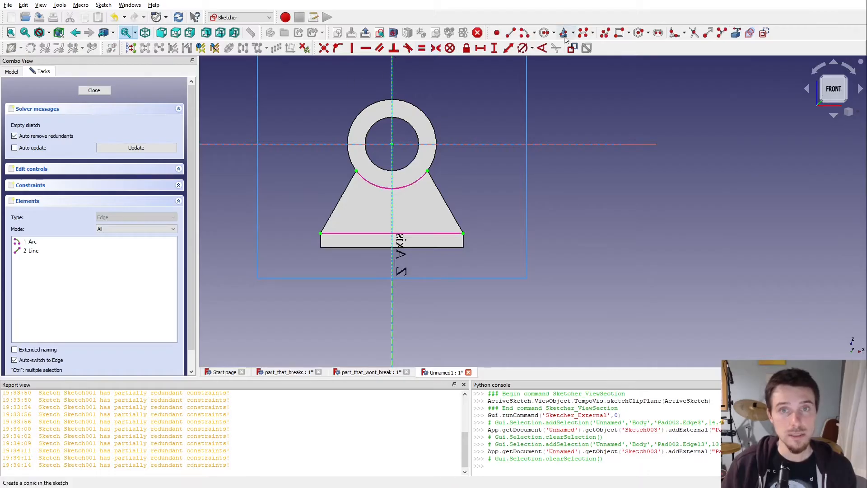
- Draw a narrow rectangle between the referenced arc and base line, then move its upper free corner slightly inward
left_click(619, 32)
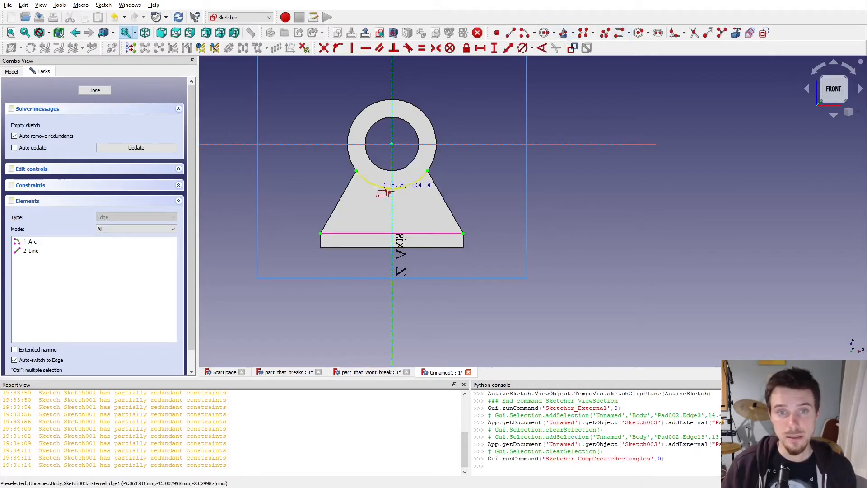
left_click(375, 185)
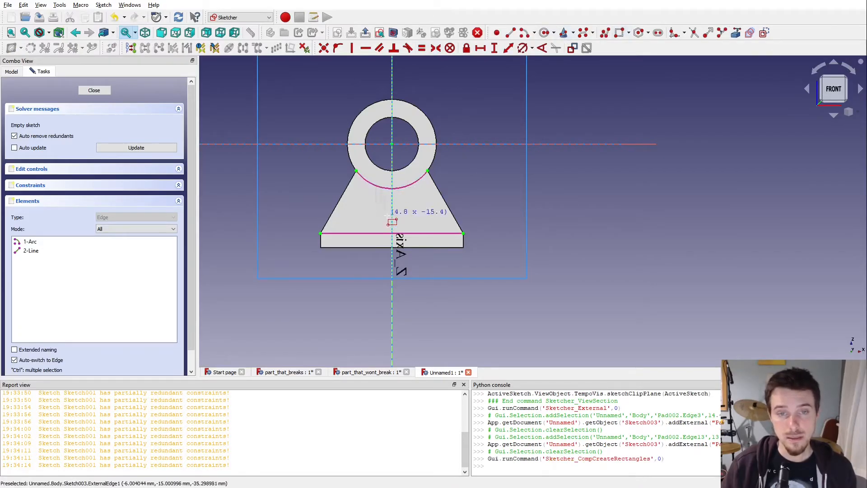
left_click(405, 235)
mouse_move(410, 178)
left_mouse_down()
mouse_move(418, 184)
mouse_move(404, 181)
left_mouse_up()
- Draw an arc of about 25 mm radius centred on the origin along the referenced arc, joining its ends to the rectangle's upper corners
left_click(524, 32)
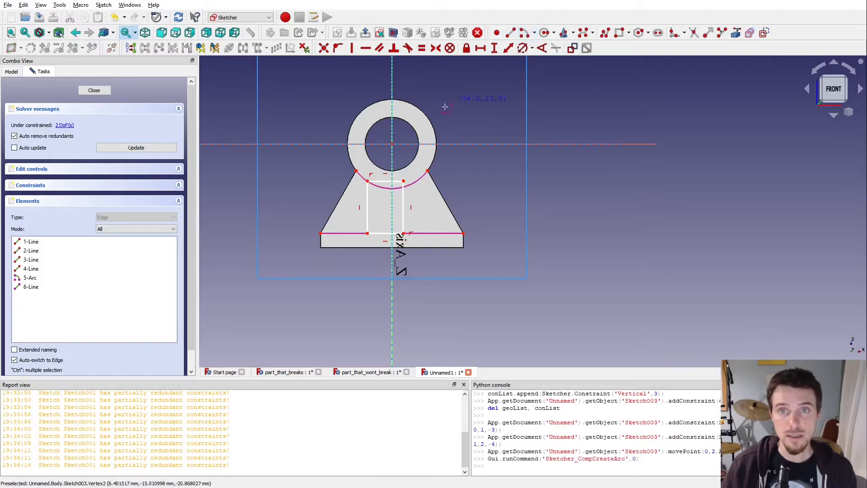
left_click(392, 144)
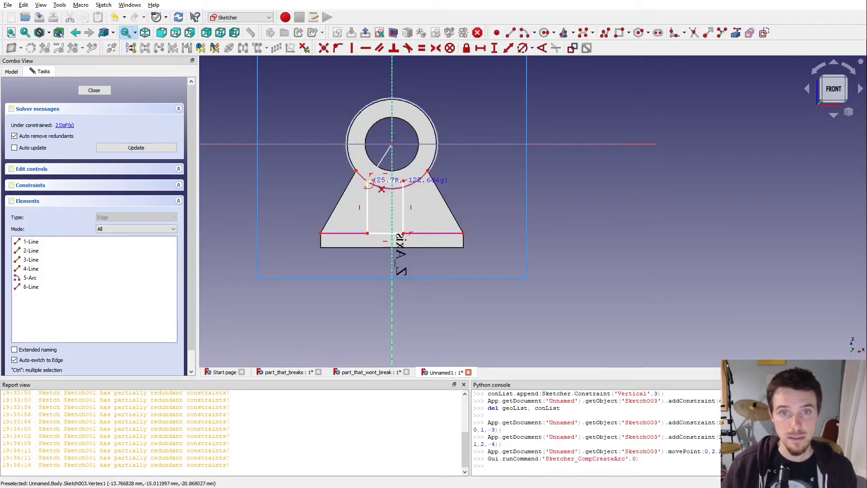
left_click(368, 180)
left_click(413, 184)
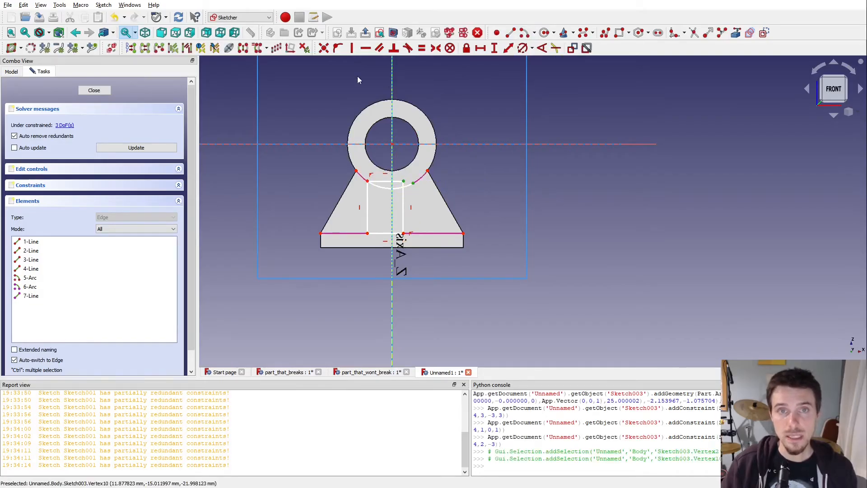
left_click(323, 48)
- Delete the rectangle's top line and make the loose upper end of its side line coincident with the arc's start point
left_click(398, 183)
key("Delete")
left_click_drag(370, 234, 380, 238)
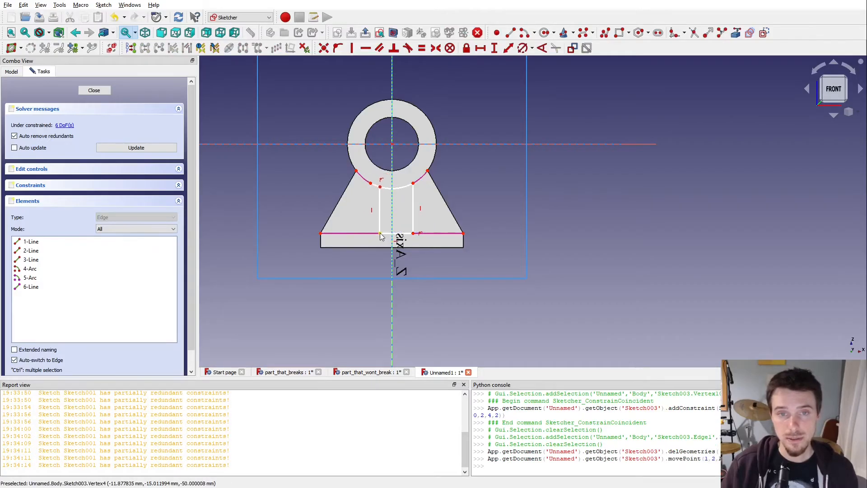
left_click(380, 187)
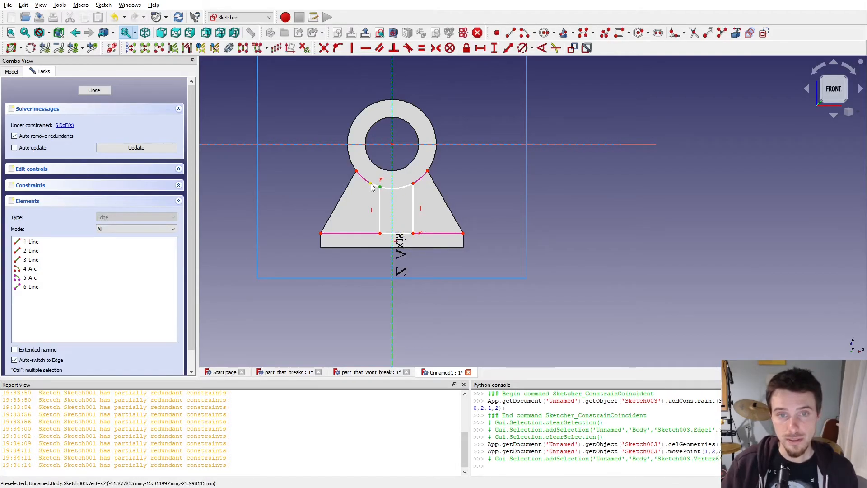
left_click(371, 184)
left_click(324, 48)
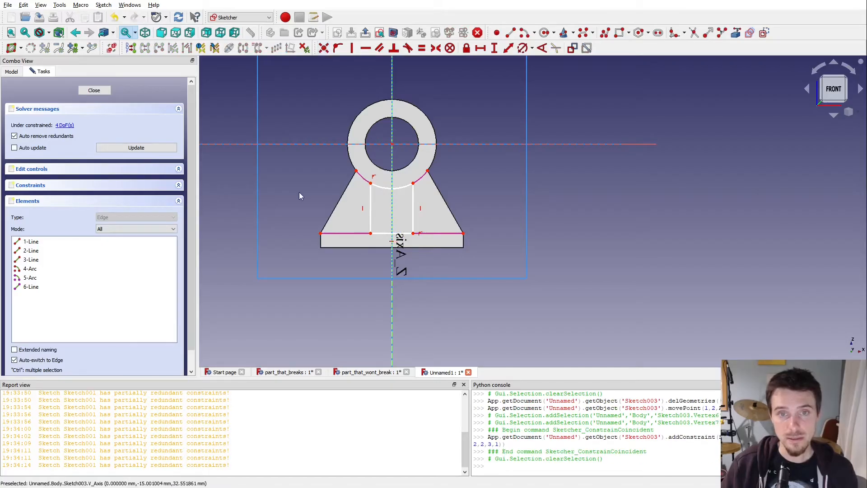
- Make the two endpoints of the new arc symmetric about the vertical axis
left_click(370, 183)
left_click(393, 172)
left_click(413, 182)
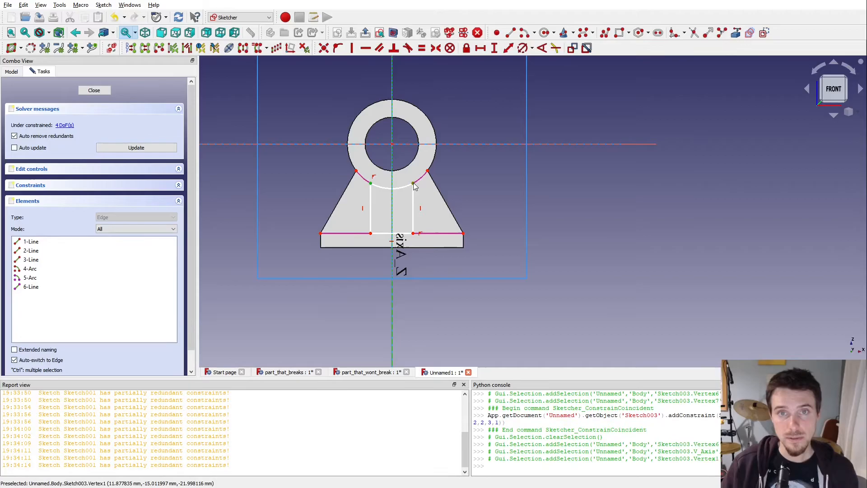
left_click(435, 48)
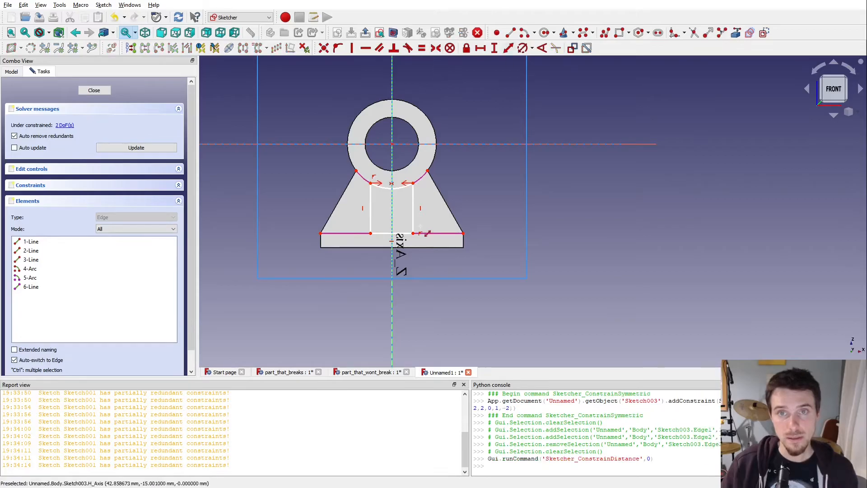
- Dimension the rectangle's bottom line to a width of 7.5 mm
left_click(403, 234)
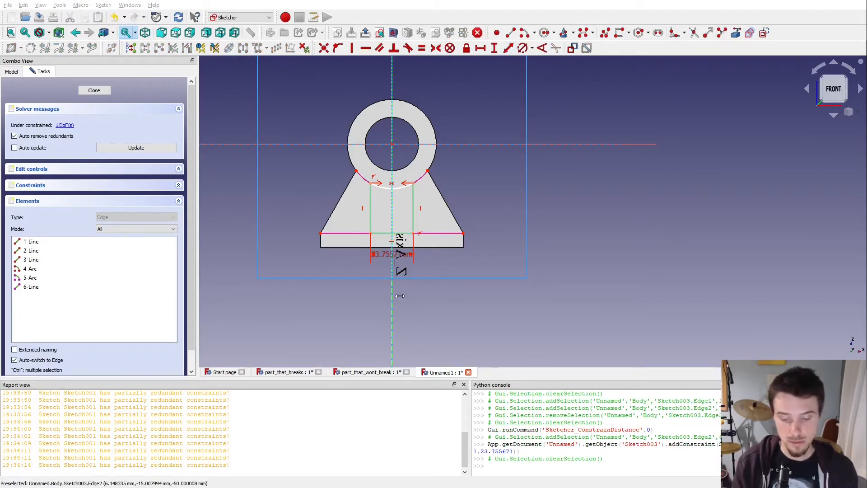
key("Return")
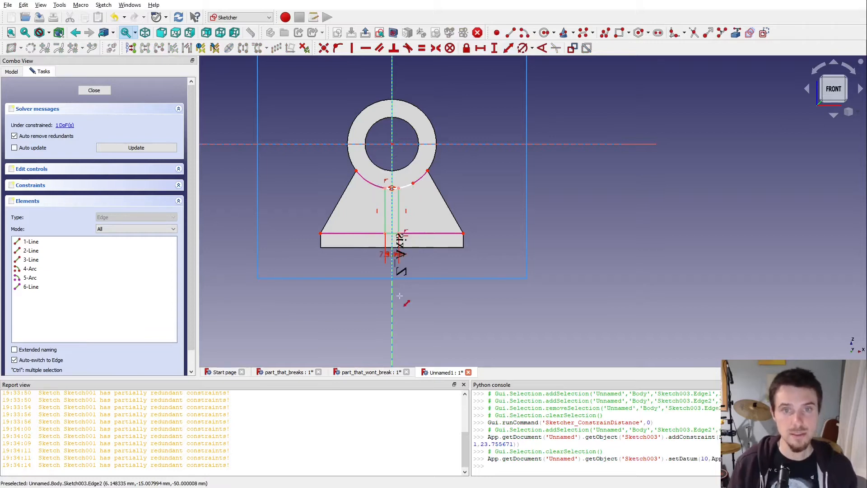
- Try to make the arc's loose end coincident with the upper end of the rectangle's nearer side line
mouse_move(413, 184)
left_mouse_down()
mouse_move(406, 190)
mouse_move(412, 185)
left_mouse_up()
left_click(413, 184)
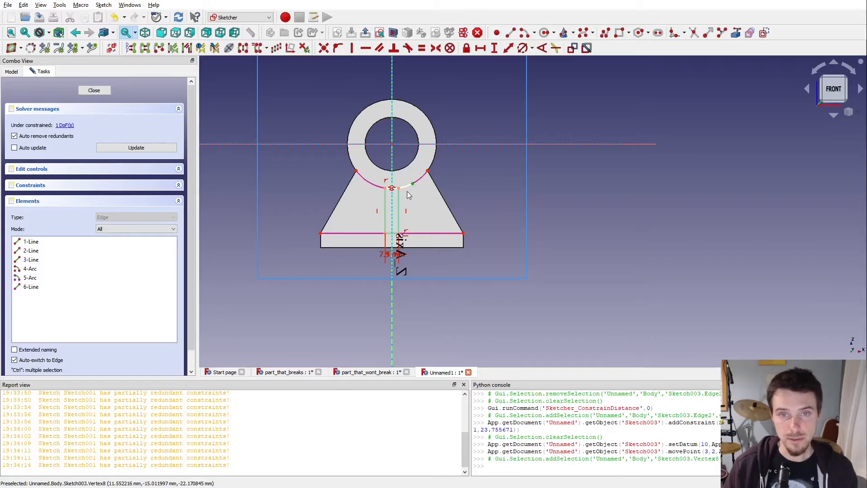
left_click(399, 188)
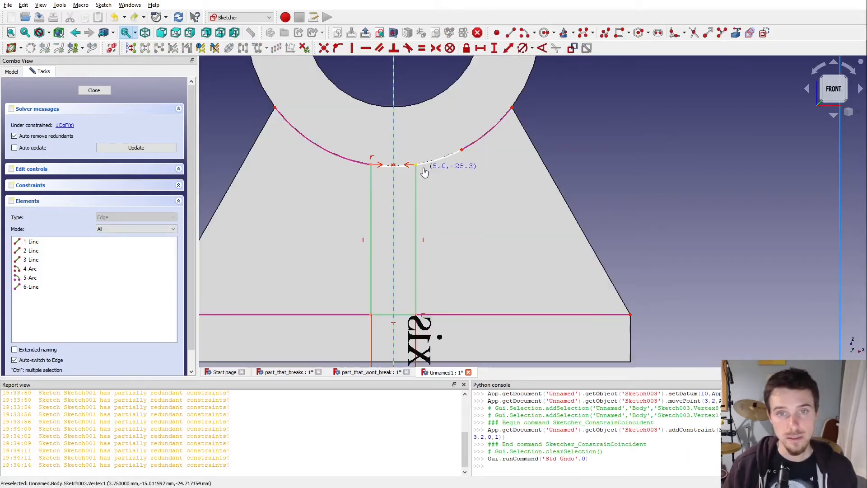
- Move the arc's loose endpoint inward, constrain it onto the rectangle's side line, and finish the sketch
left_click_drag(423, 168, 402, 167)
left_click(398, 166)
left_click(403, 169)
left_click(416, 177)
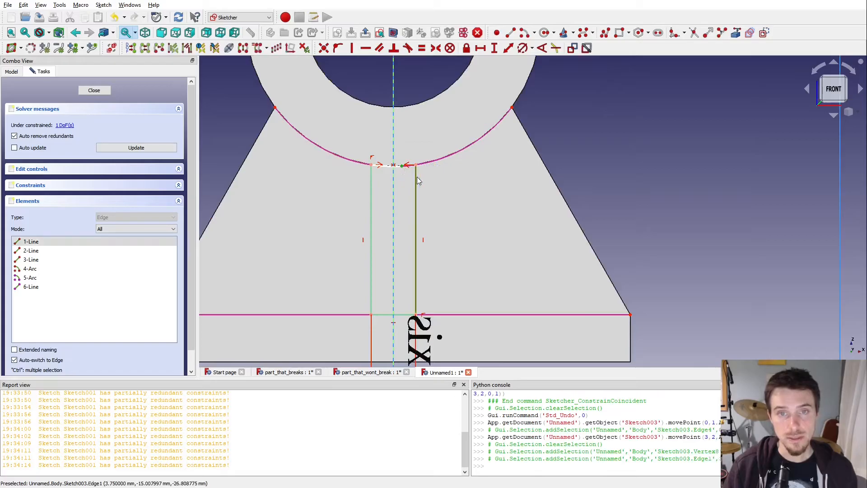
left_click(338, 48)
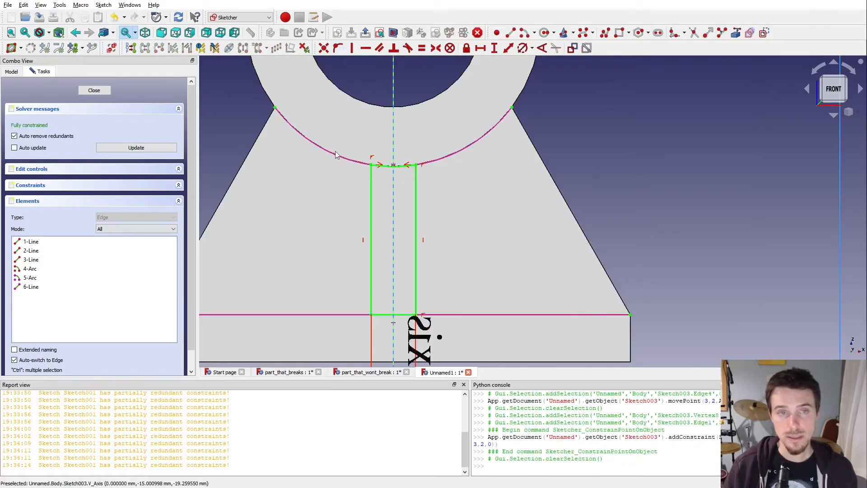
scroll(239, 178, "up", 3)
left_click(94, 90)
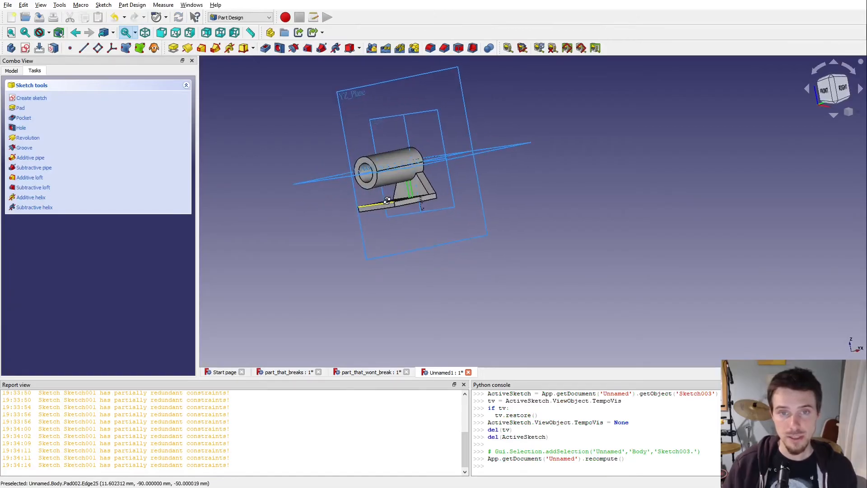
- Pad the web sketch up to the front end face of the base plate
left_click(173, 48)
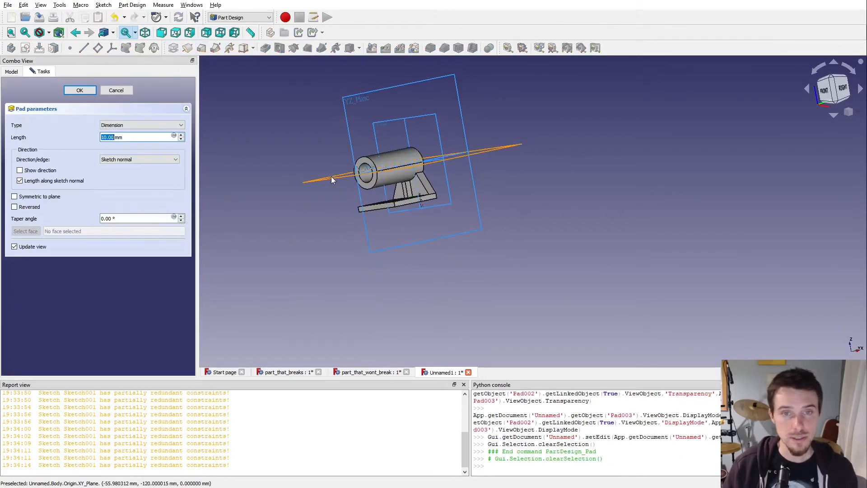
left_click(125, 149)
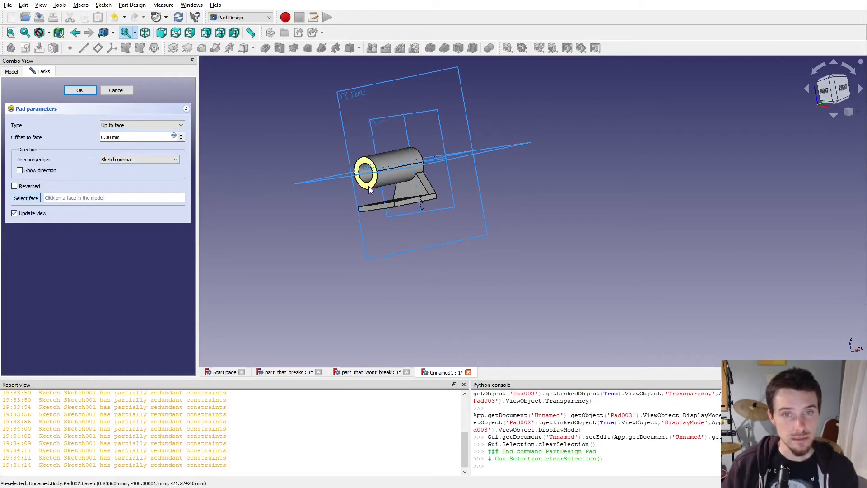
left_click(373, 207)
middle_click_drag(361, 199, 417, 190)
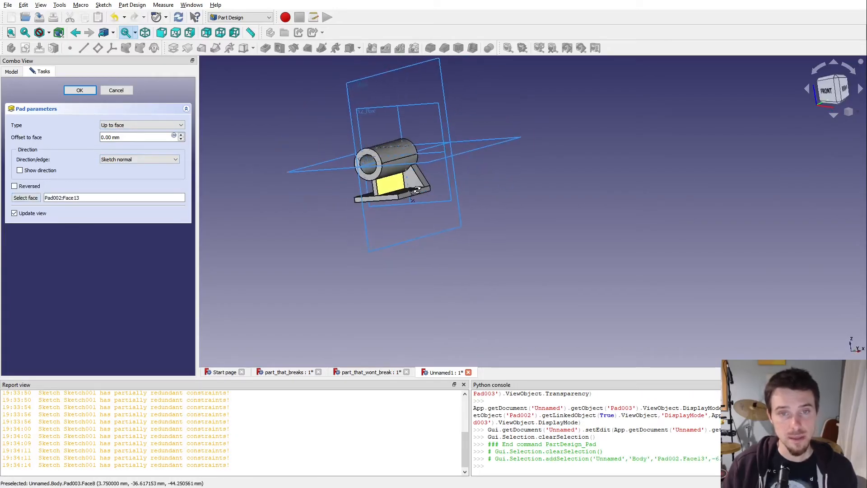
left_click(78, 89)
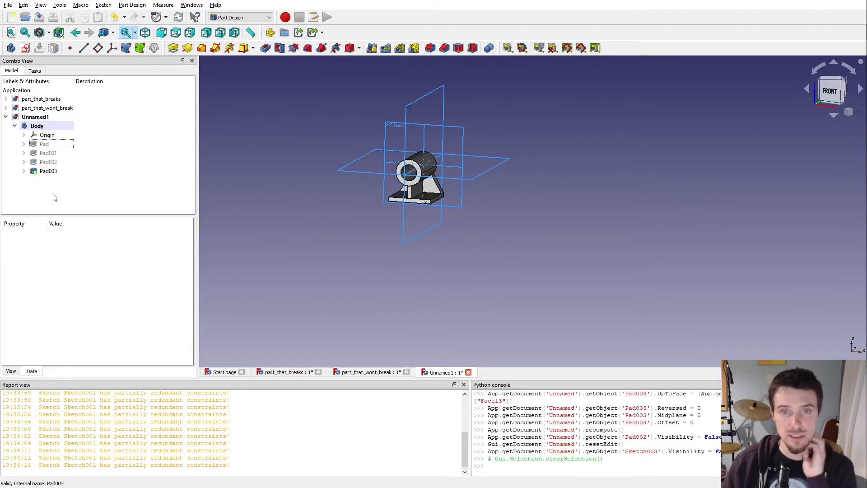
- Show Pad, Pad001, Pad002 and Pad003 one after another to examine how the part is built up
left_click(40, 163)
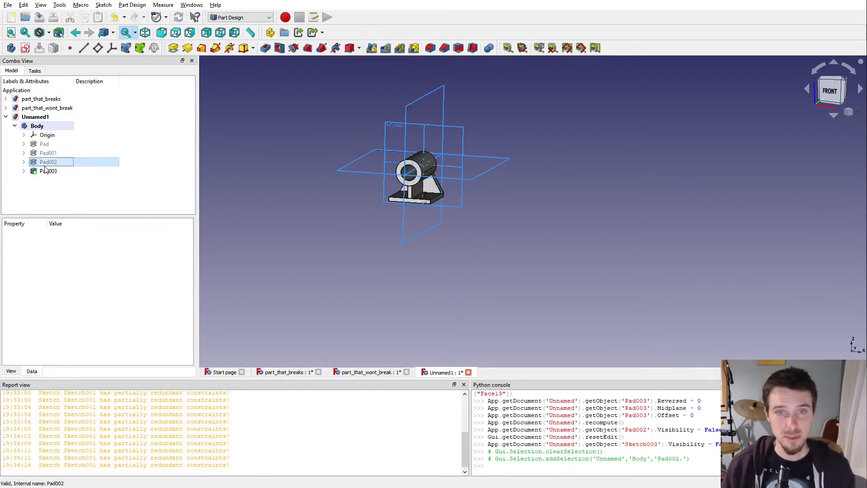
left_click(44, 144)
key("space")
left_click(48, 153)
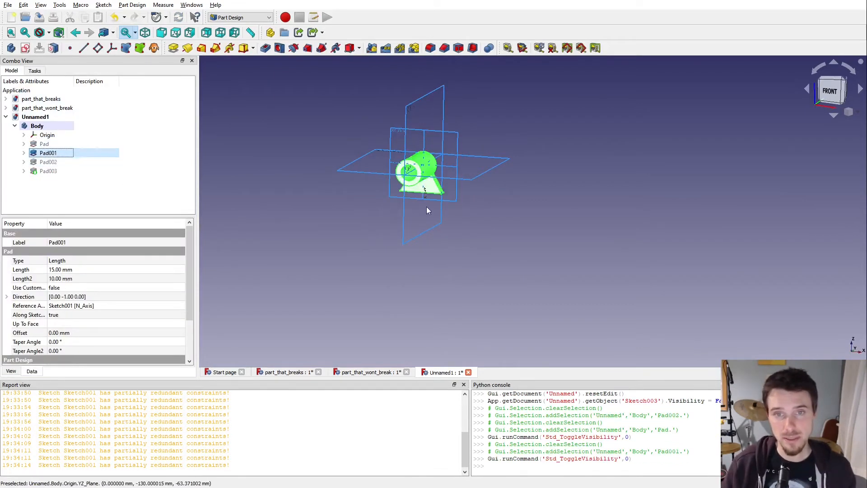
key("space")
left_click(215, 184)
left_click(48, 161)
key("space")
left_click(247, 244)
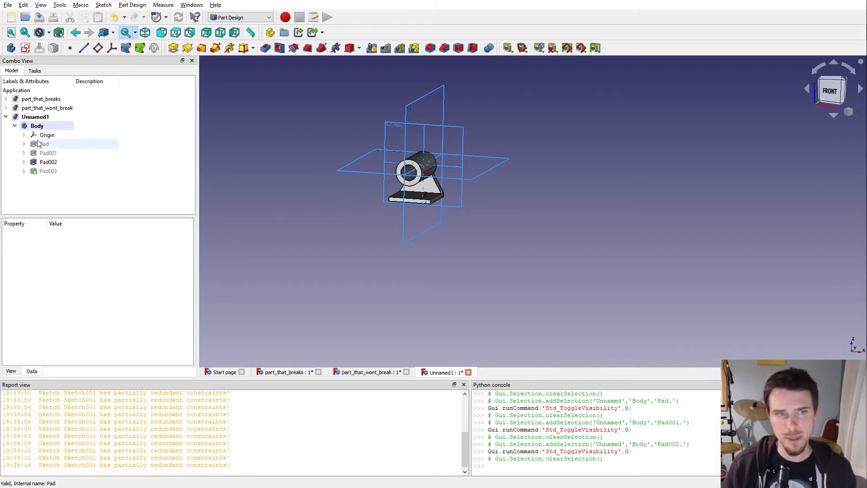
left_click(47, 170)
key("space")
left_click(137, 206)
middle_click_drag(466, 221, 384, 215)
scroll(389, 215, "up", 3)
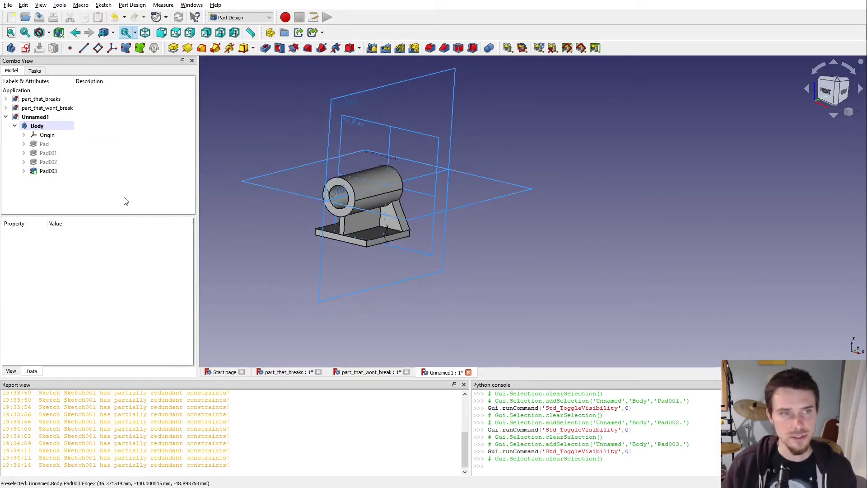
- Show the Pad001 stage and open the rear rib's sketch, Sketch001, for editing
left_click(51, 153)
key("3")
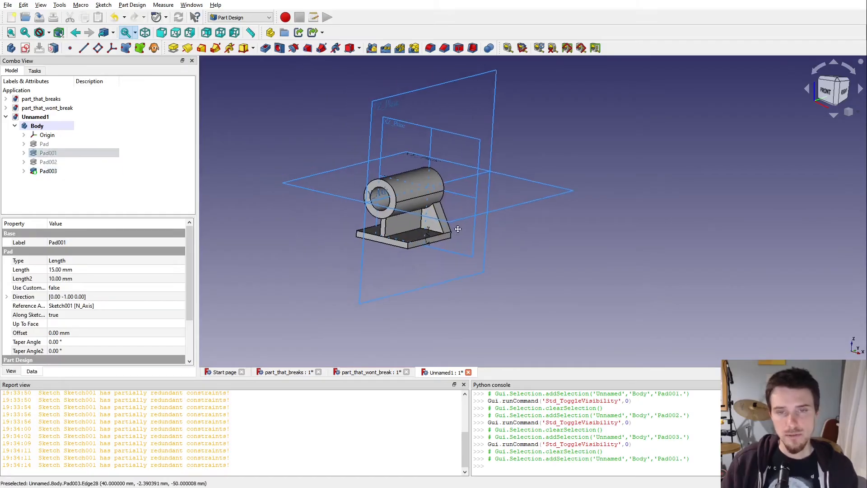
middle_click_drag(439, 224, 362, 221)
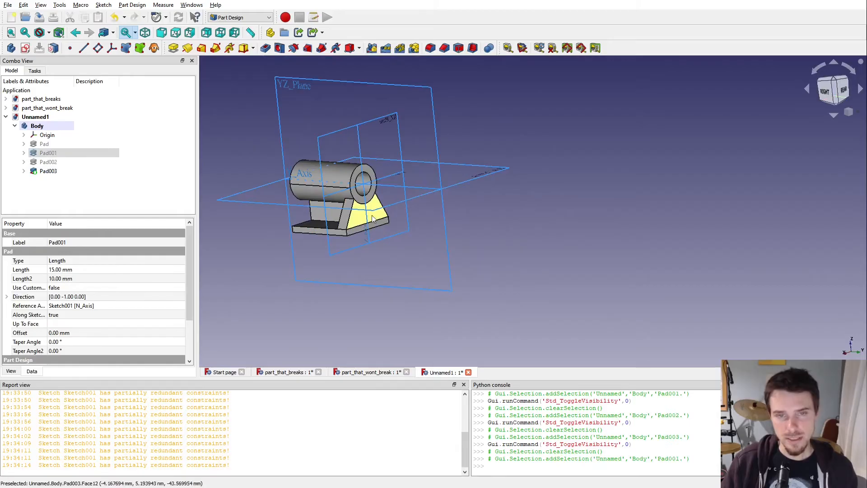
left_click(45, 153)
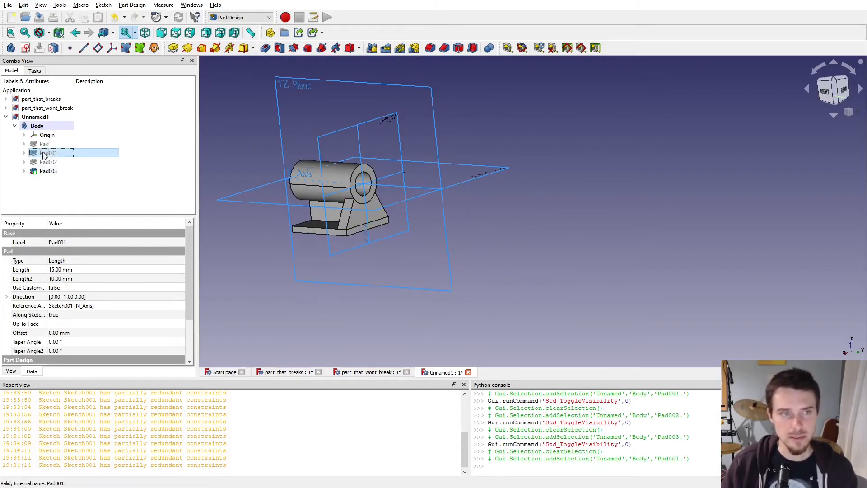
key("space")
key("Right")
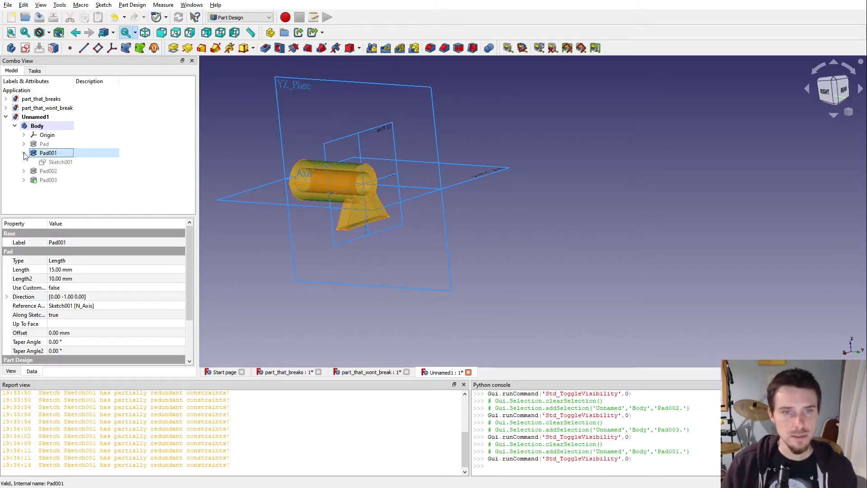
left_click(59, 162)
double_click(52, 163)
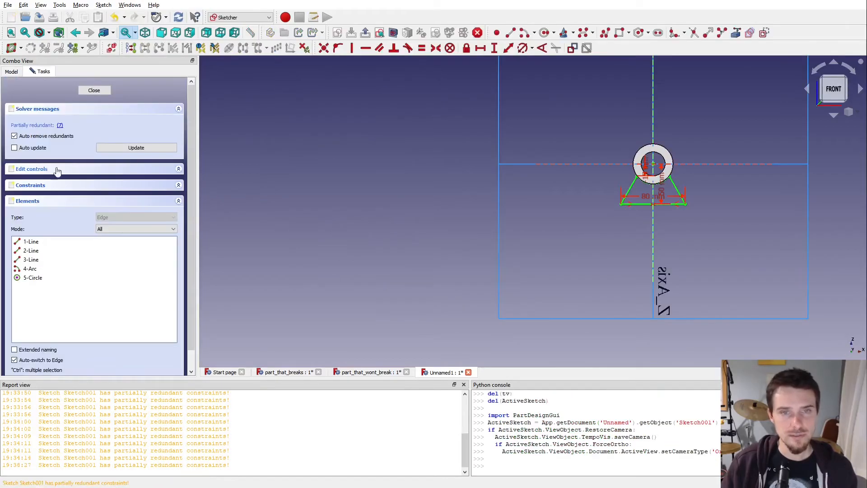
- Draw two circles of about 6 mm radius low in the rib profile, one on each side of the vertical axis, and leave the sketch
scroll(711, 166, "up", 5)
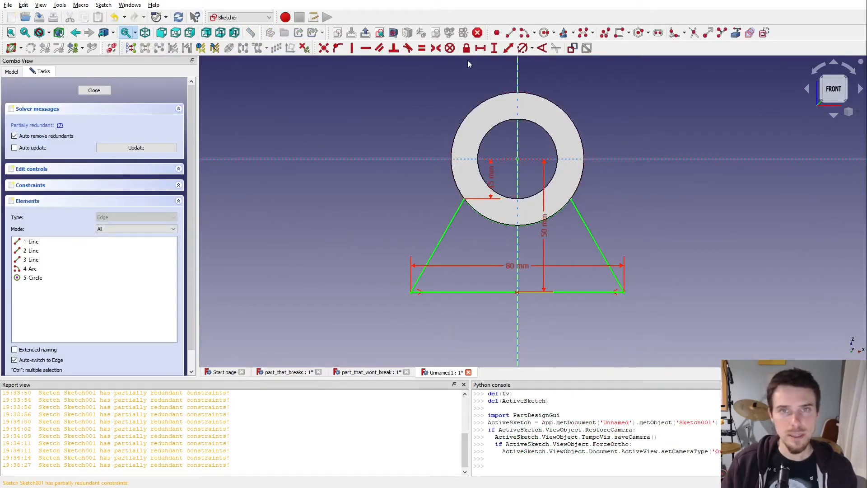
left_click(543, 33)
left_click(470, 256)
left_click(479, 270)
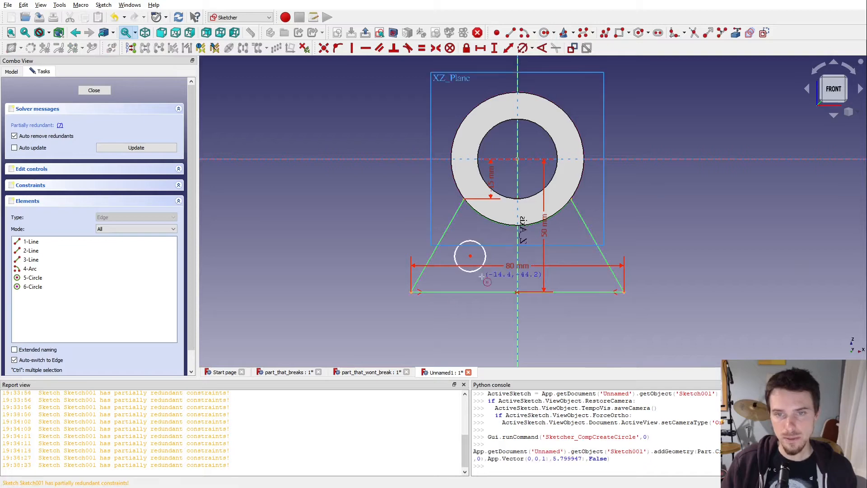
left_click(574, 270)
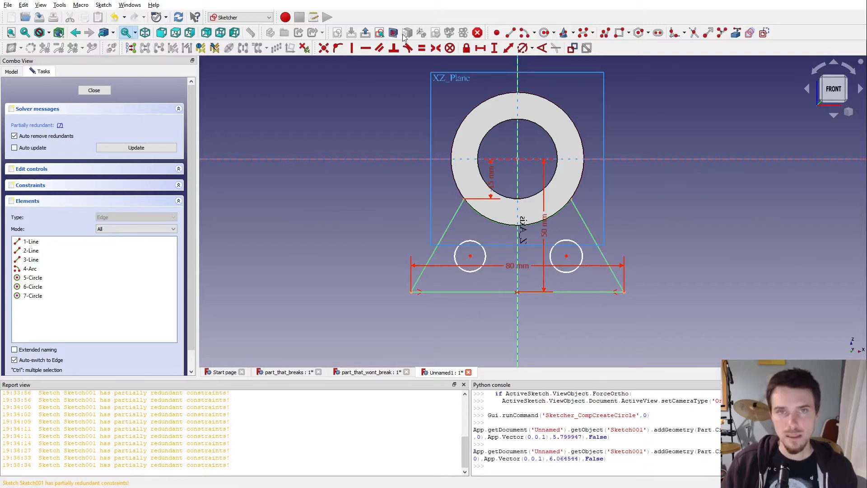
left_click(365, 33)
mouse_move(322, 228)
middle_mouse_down()
mouse_move(412, 207)
mouse_move(519, 219)
mouse_move(397, 238)
mouse_move(452, 248)
mouse_move(464, 242)
middle_mouse_up()
- Show Pad002 and Pad003 in turn to examine how the base plate and web respond to the rib holes
left_click(12, 70)
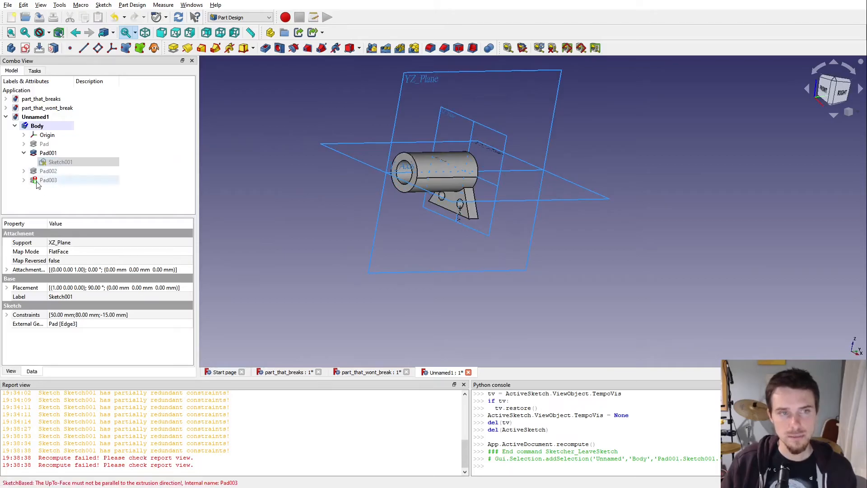
left_click(45, 172)
key("space")
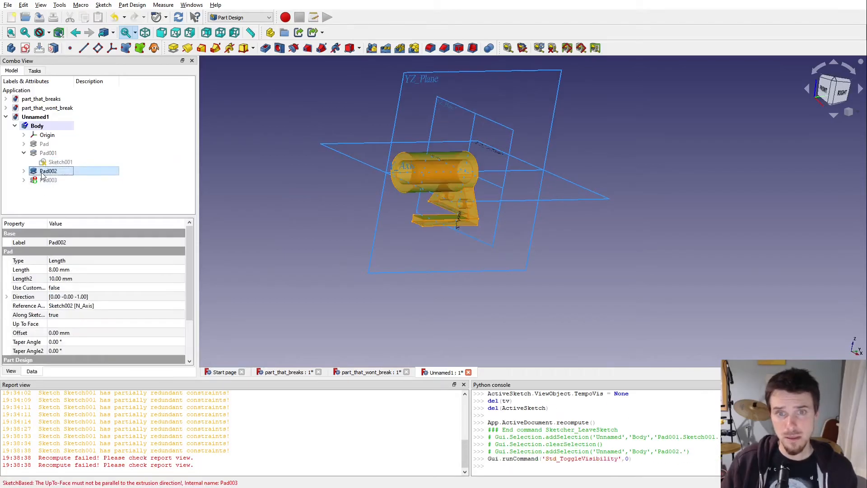
left_click(302, 223)
middle_click_drag(307, 229, 401, 258)
left_click(48, 180)
key("space")
left_click(321, 280)
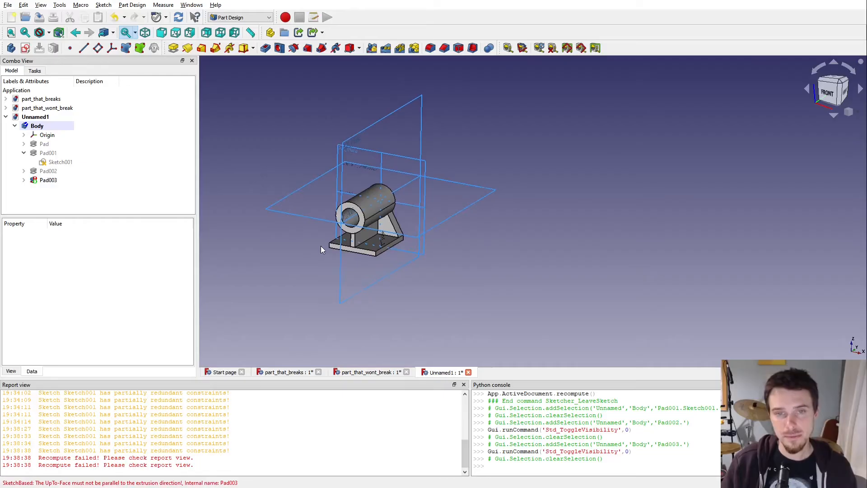
- Open the web's Sketch003, examine its referenced base line against the rib and plate from several angles, and close it
scroll(320, 246, "up", 3)
left_click(24, 179)
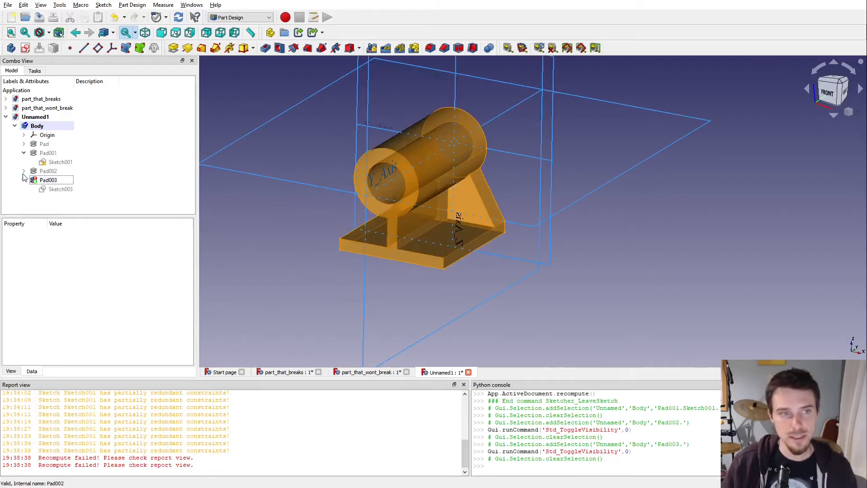
left_click(49, 190)
double_click(49, 189)
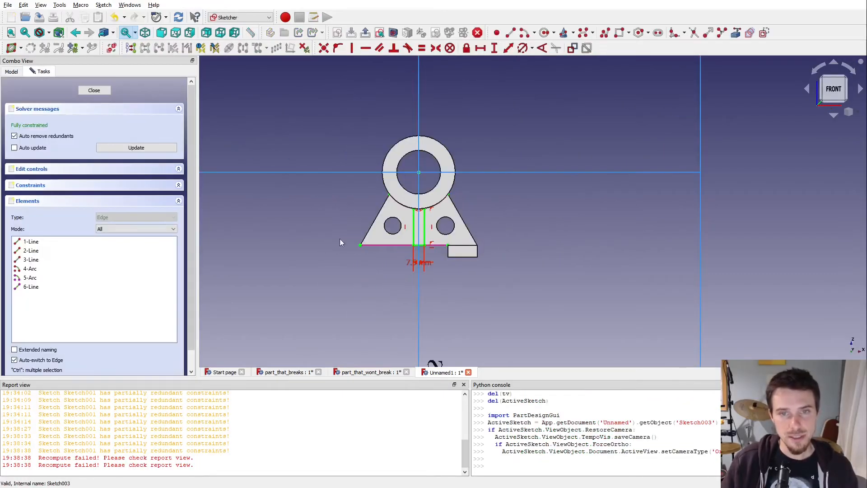
middle_click_drag(363, 205, 399, 221)
scroll(469, 253, "down", 1)
middle_click_drag(474, 253, 480, 235)
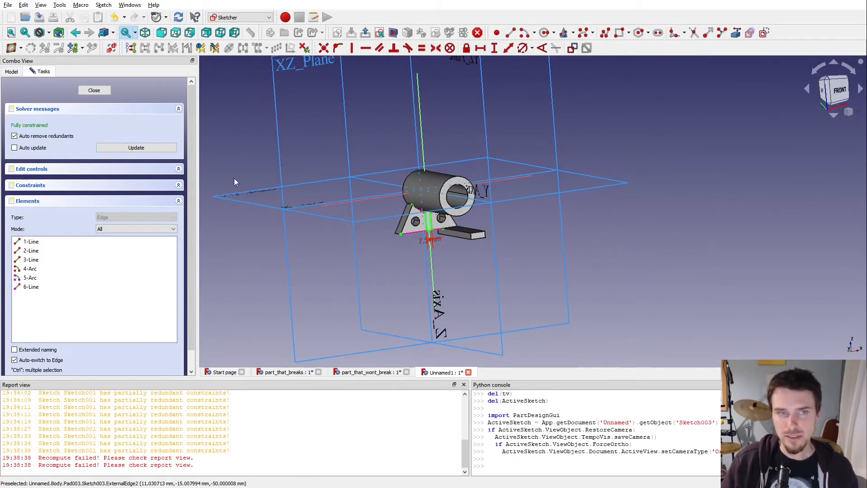
left_click(99, 92)
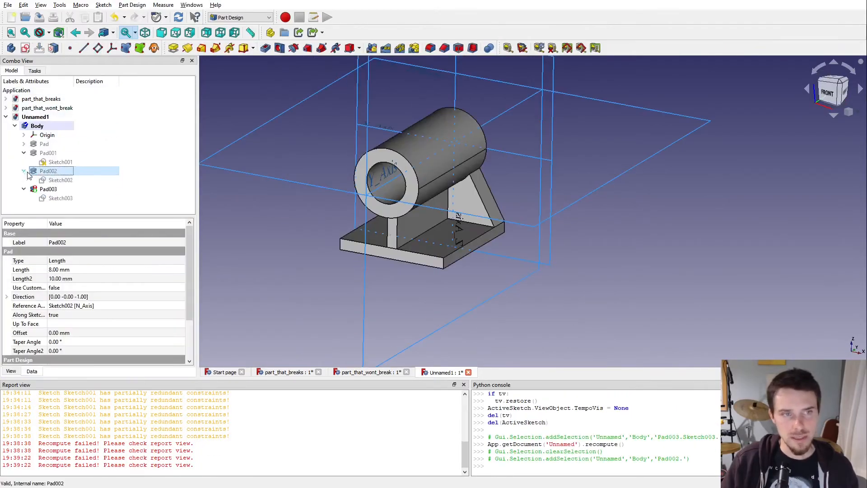
- Open the base plate's Sketch002, examine its rectangle and referenced edge against the drilled rib from below, and close it
double_click(48, 179)
scroll(402, 212, "up", 3)
scroll(402, 212, "down", 5)
mouse_move(383, 174)
middle_mouse_down()
mouse_move(427, 177)
mouse_move(379, 182)
middle_mouse_up()
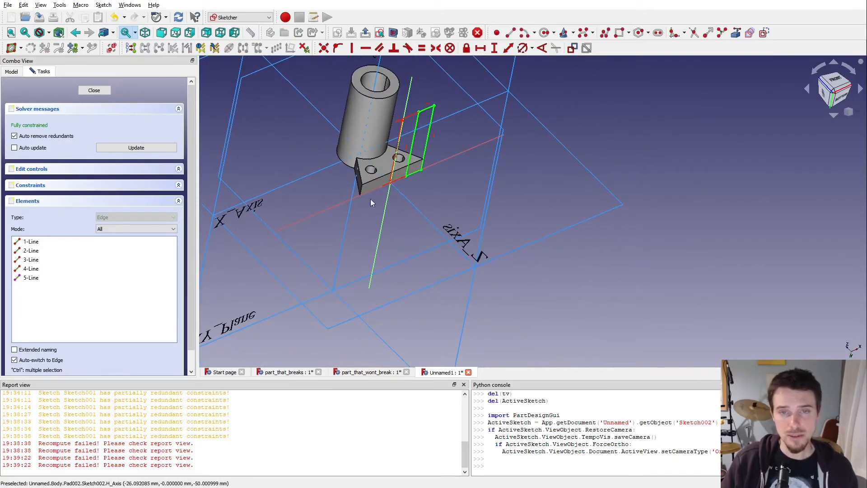
mouse_move(292, 160)
middle_mouse_down()
mouse_move(255, 113)
mouse_move(339, 88)
middle_mouse_up()
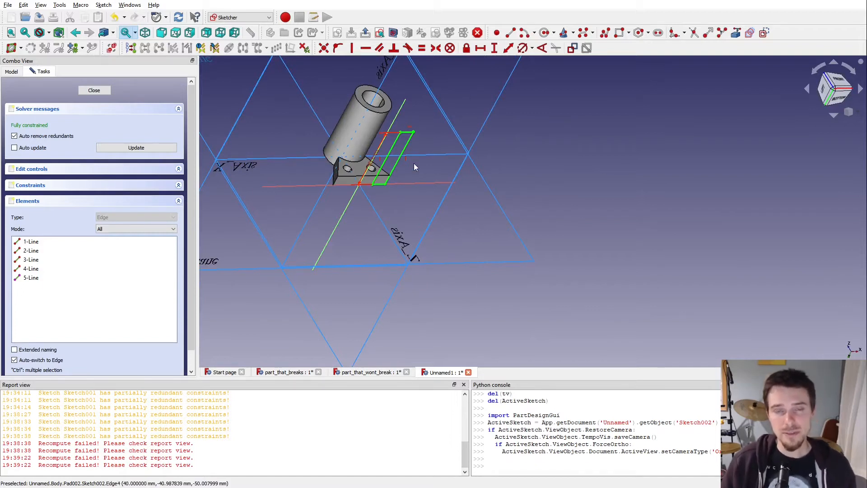
middle_click_drag(414, 163, 419, 164)
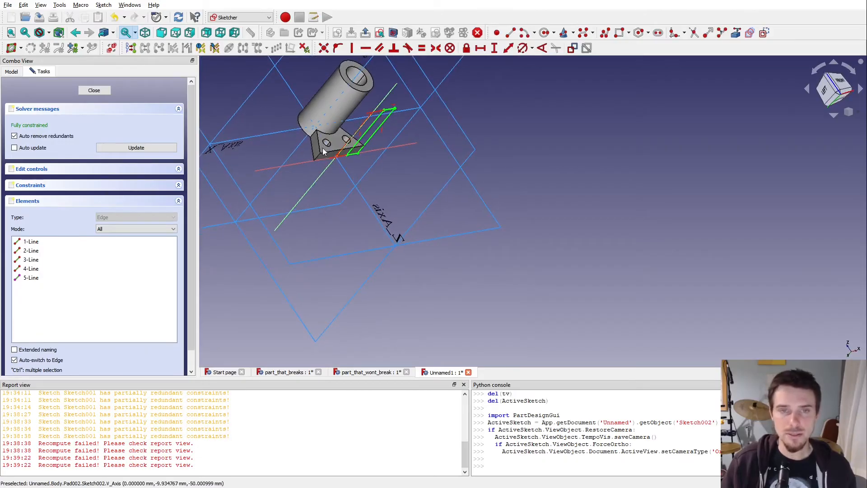
middle_click_drag(333, 155, 384, 191)
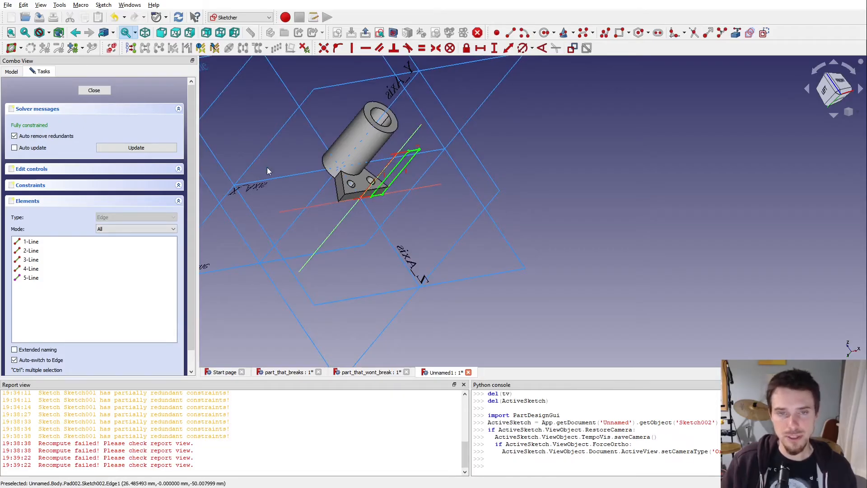
left_click(88, 92)
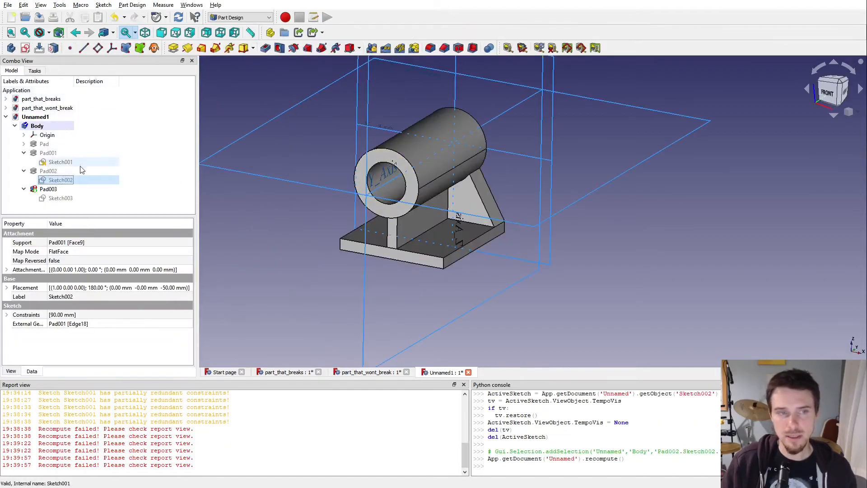
- Delete the two hole circles from the rib's Sketch001 and leave the sketch
left_click(45, 153)
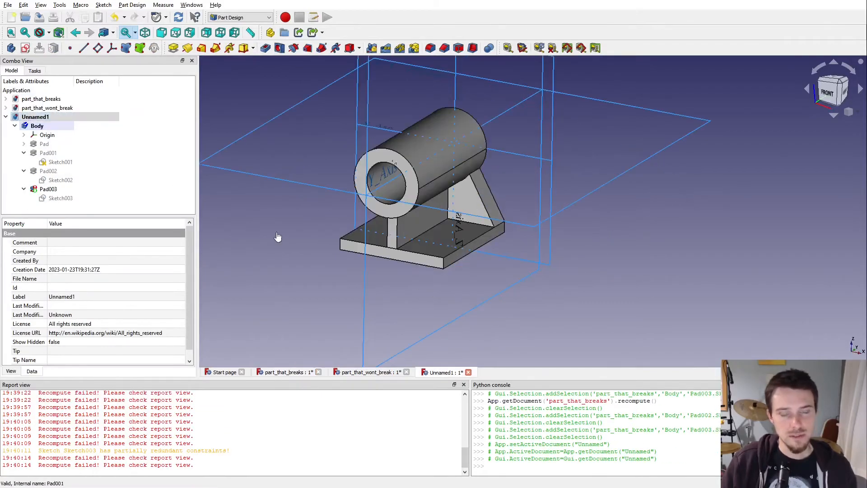
middle_click_drag(275, 234, 318, 255)
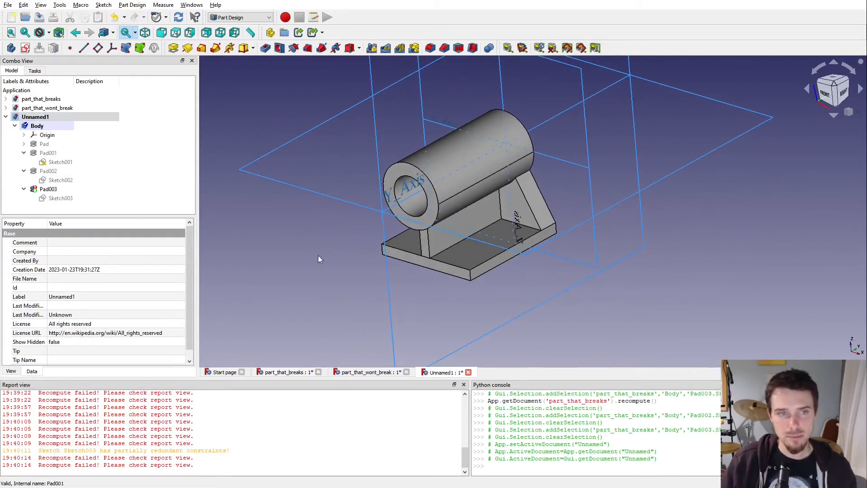
double_click(60, 162)
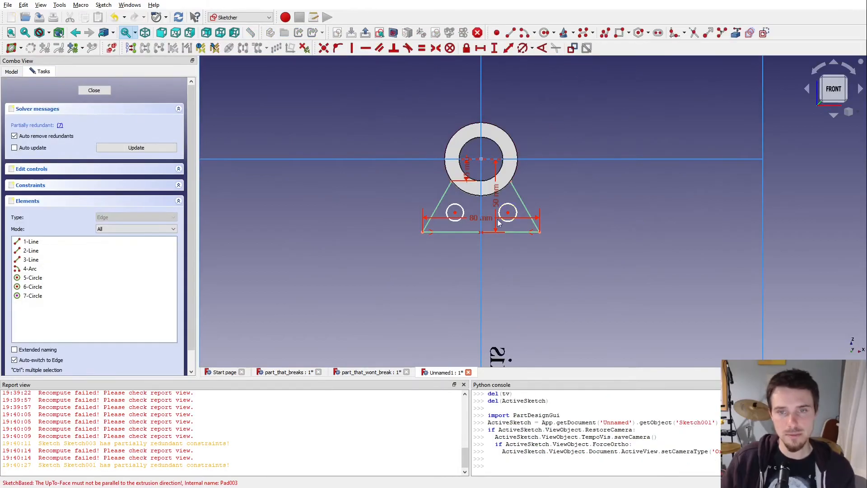
left_click(463, 214)
key("Delete")
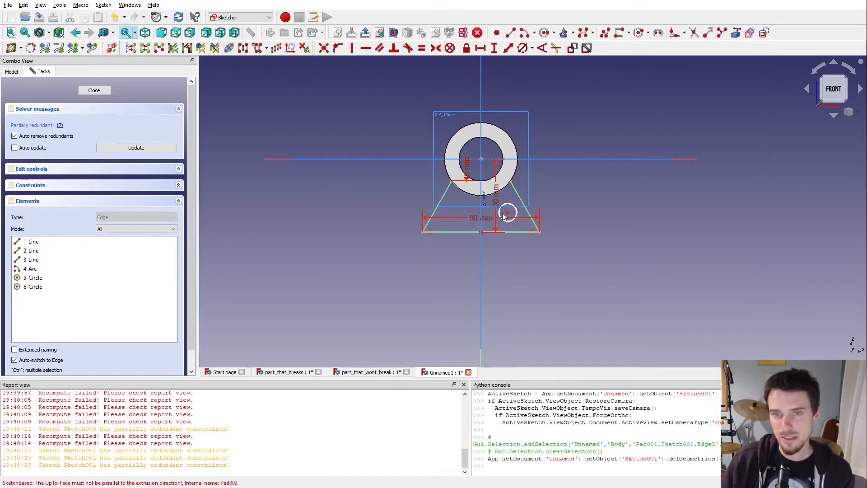
left_click(502, 216)
key("Delete")
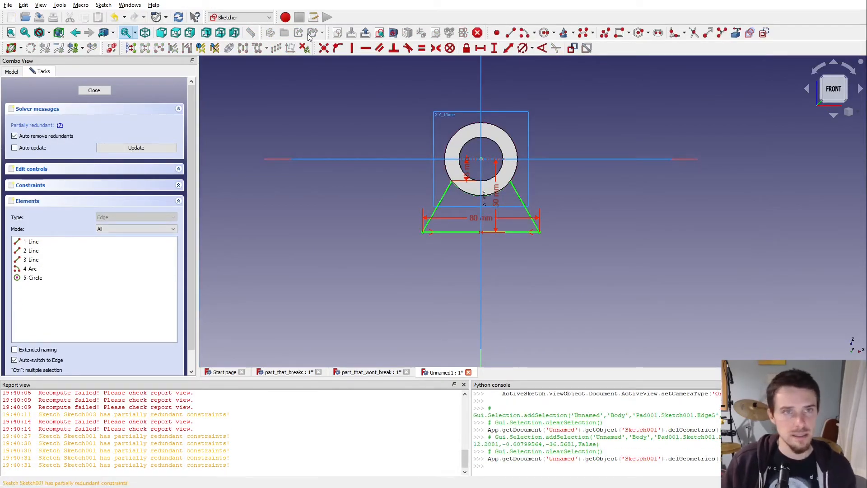
left_click(94, 89)
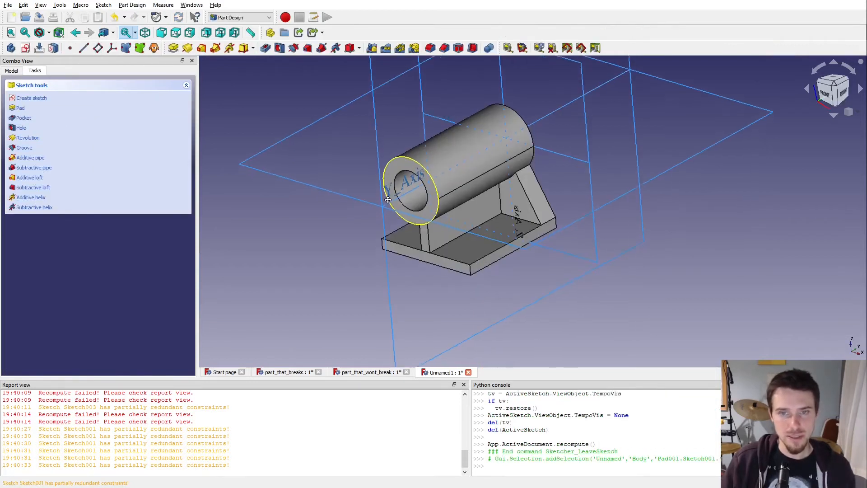
left_click(11, 71)
mouse_move(386, 246)
middle_mouse_down()
mouse_move(404, 166)
mouse_move(368, 251)
middle_mouse_up()
left_click(287, 261)
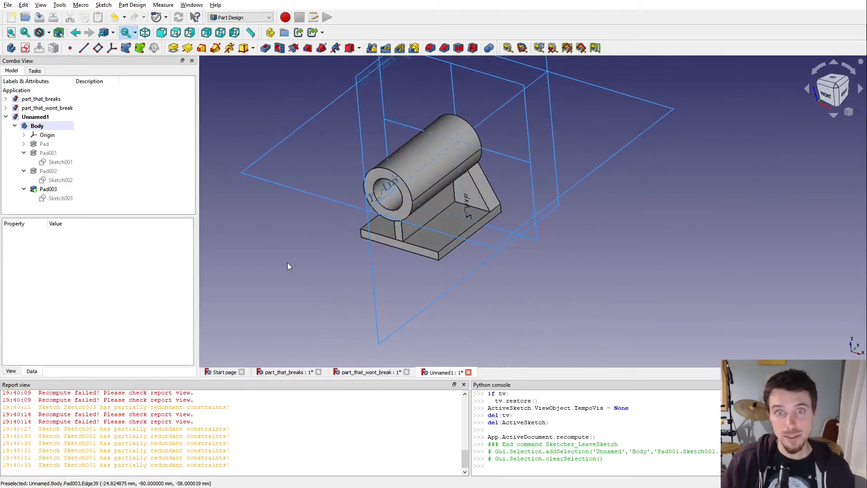
middle_click_drag(326, 199, 346, 194)
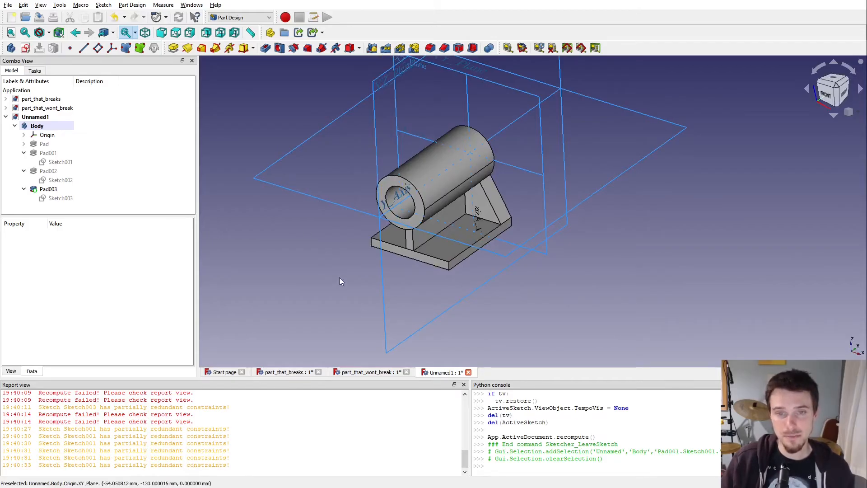
- Create a new document with an empty body and show the body's origin planes and axes
key("ctrl+n")
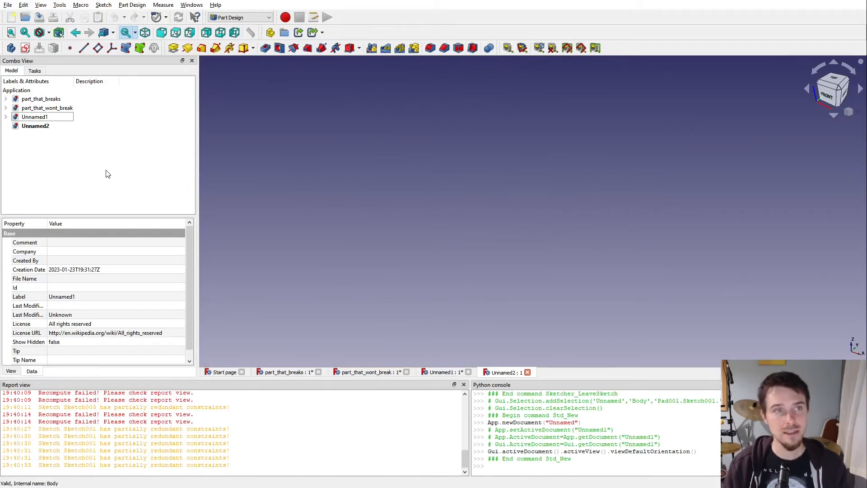
left_click(35, 127)
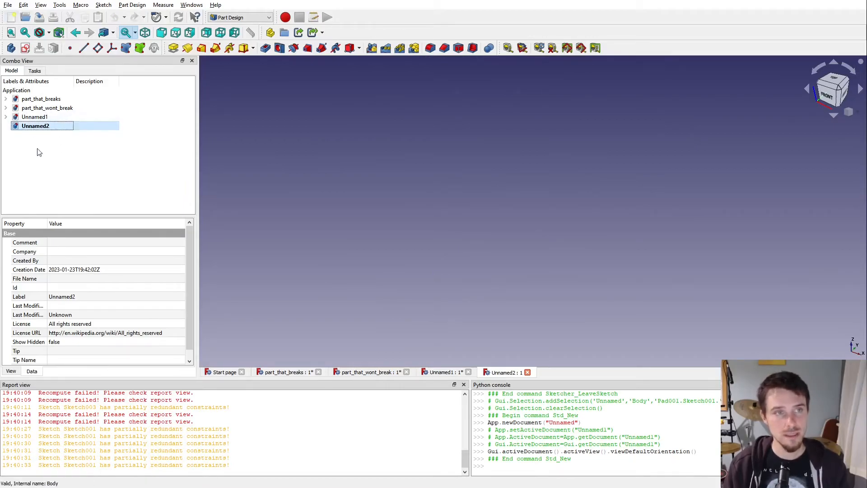
left_click(10, 48)
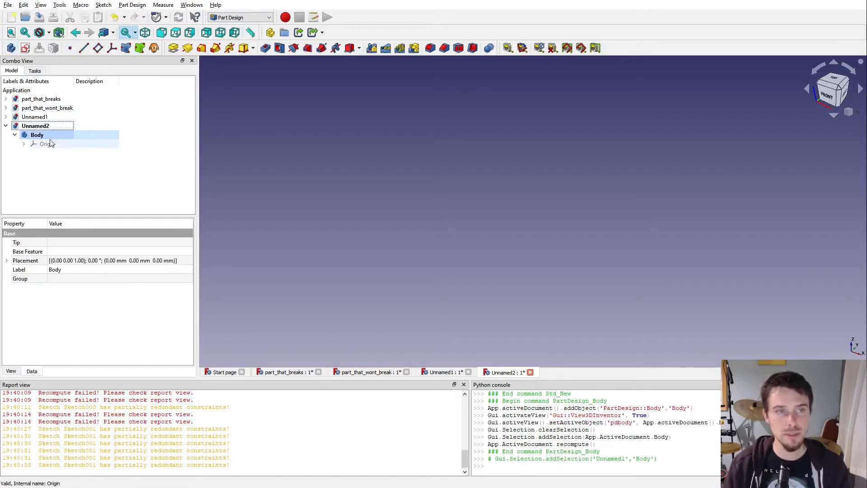
left_click(23, 144)
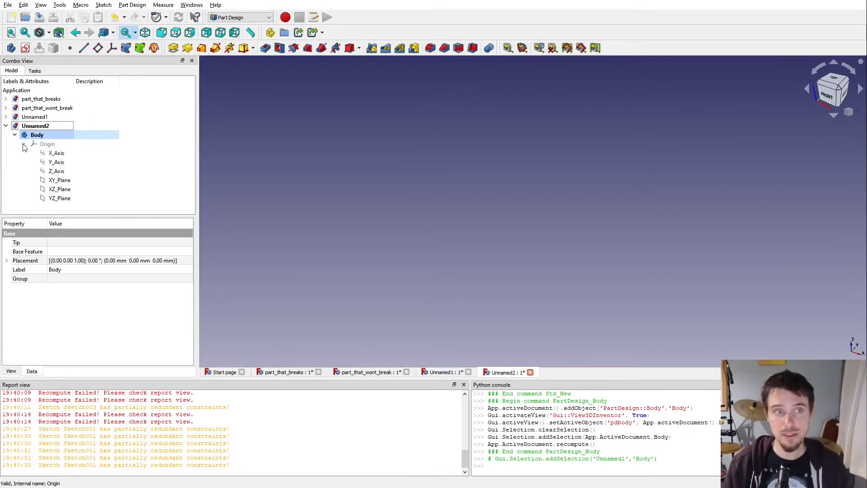
left_click(47, 145)
key("space")
left_click(307, 175)
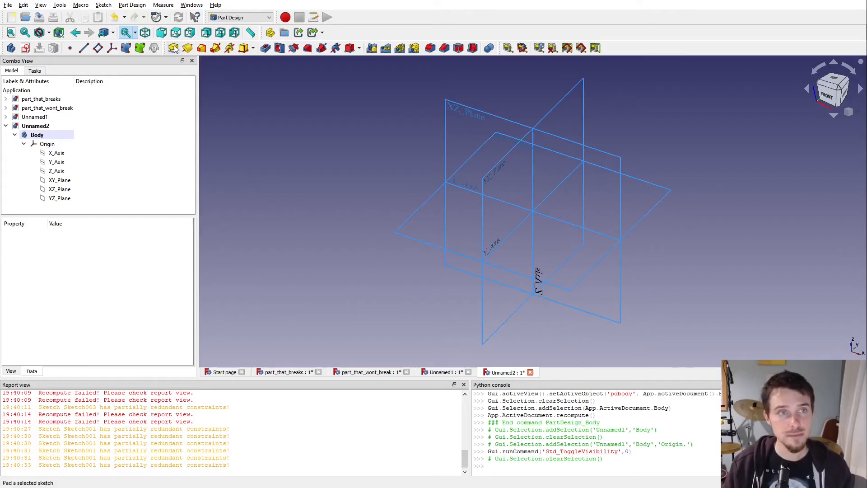
- Start a sketch on the XZ plane and draw two concentric circles of about 22 mm and 14 mm radius at the origin
left_click(25, 48)
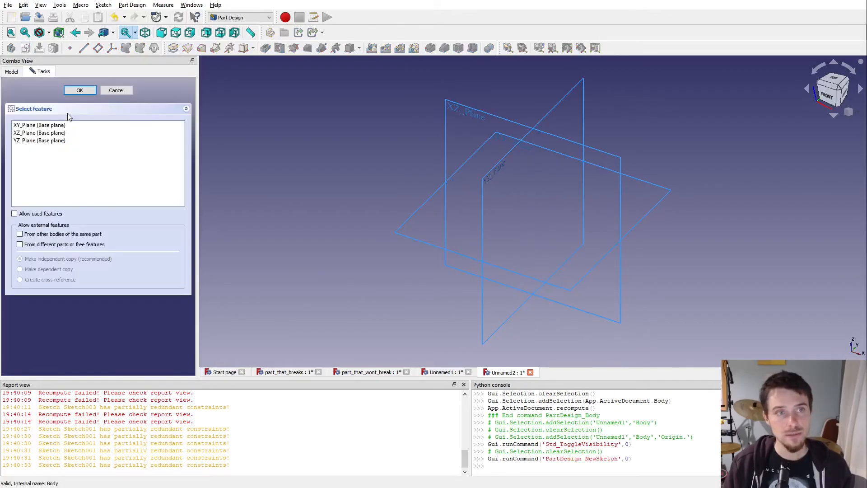
left_click(482, 115)
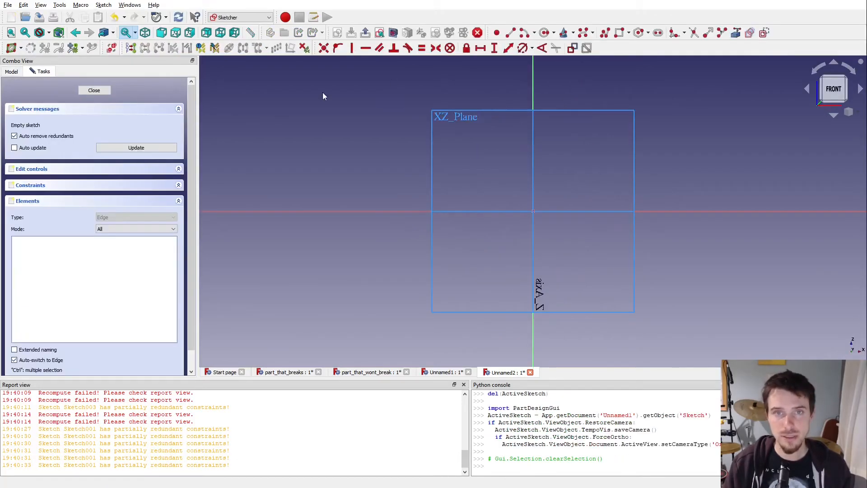
left_click(544, 32)
left_click(532, 211)
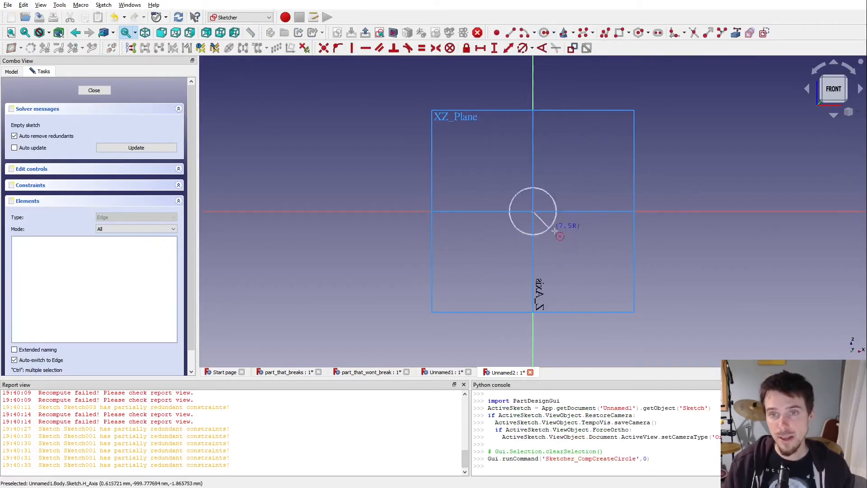
left_click(589, 250)
left_click(532, 210)
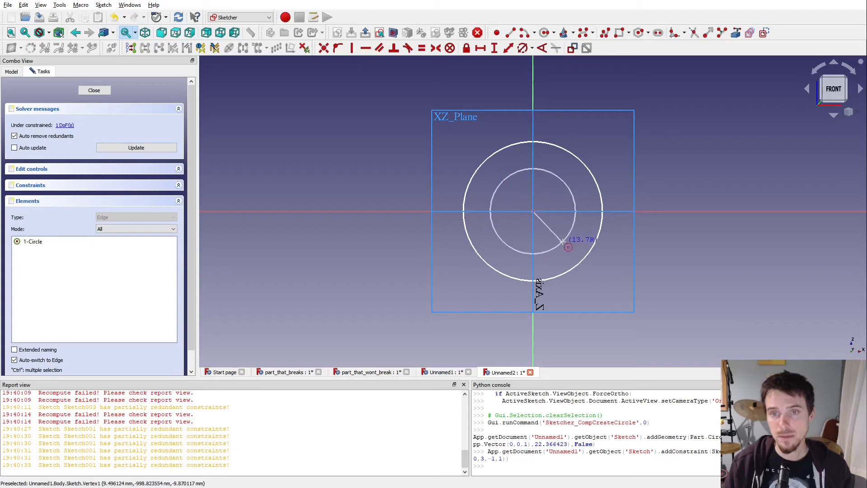
left_click(563, 242)
- Constrain the outer circle's diameter to 50 mm and the inner circle's to 25 mm, and leave the sketch
left_click(522, 48)
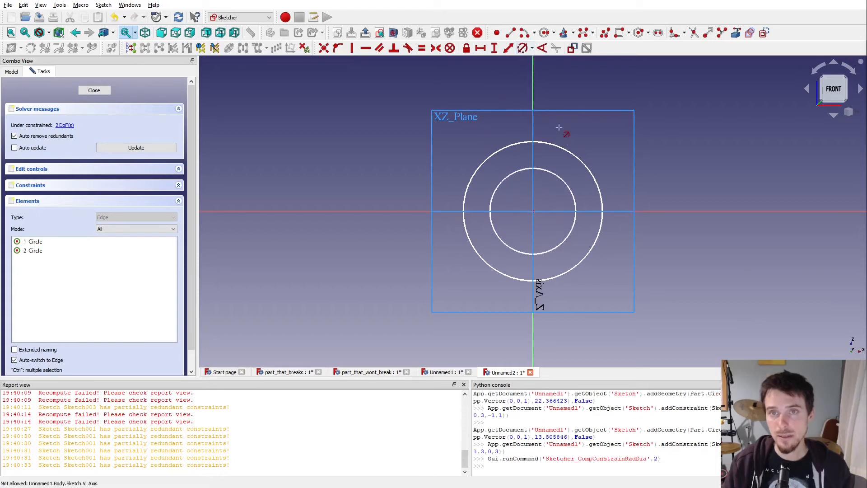
left_click(578, 159)
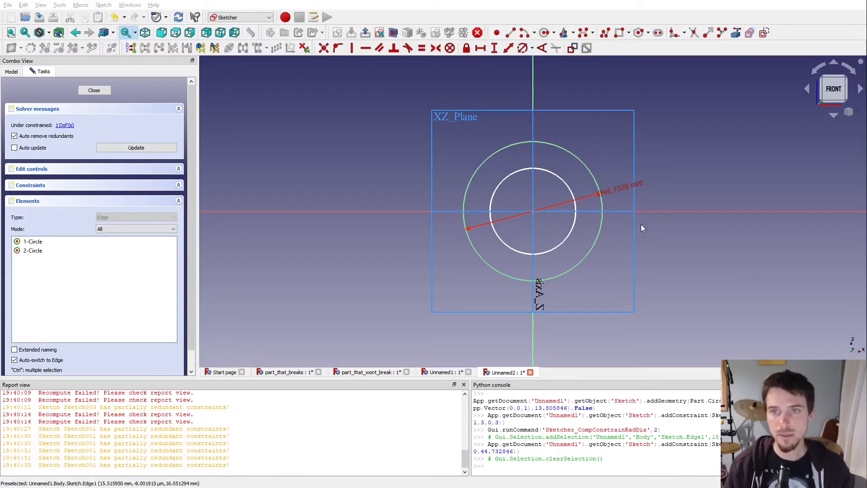
key("Return")
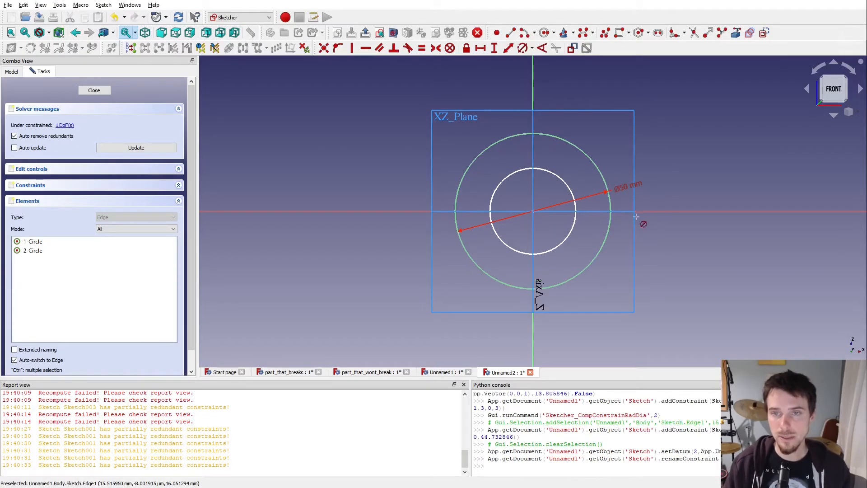
left_click(575, 205)
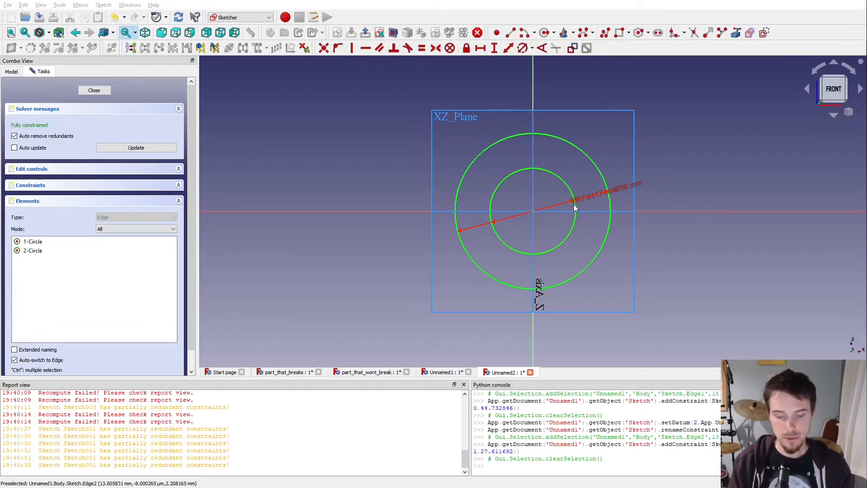
type("25")
key("Return")
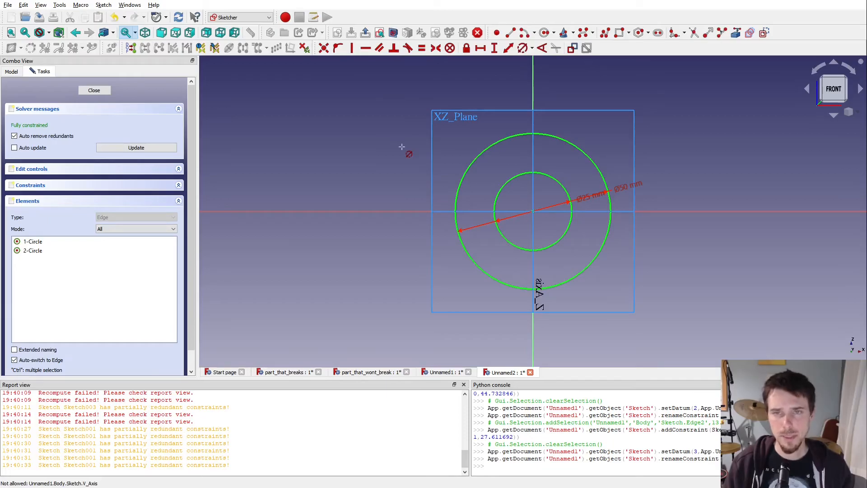
left_click(363, 33)
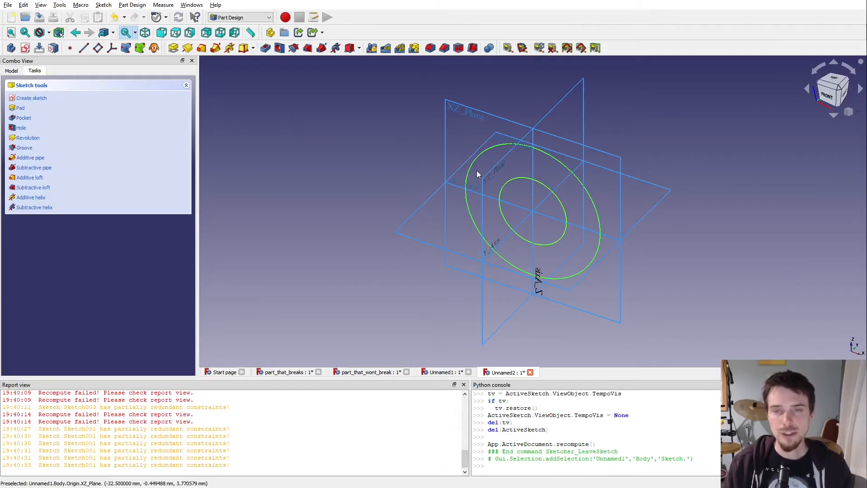
- Rename the two-circle sketch as Cylinder_Sketch
left_click(11, 71)
left_click(318, 231)
left_click(47, 207)
left_click(50, 209)
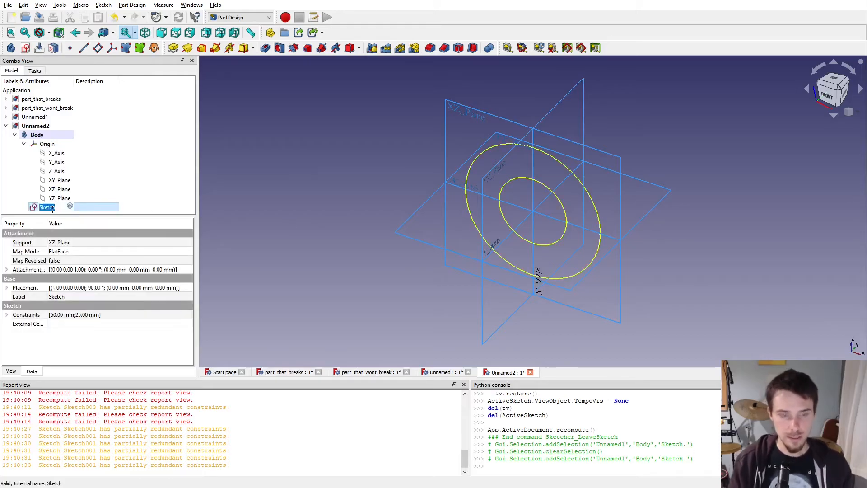
key("BackSpace")
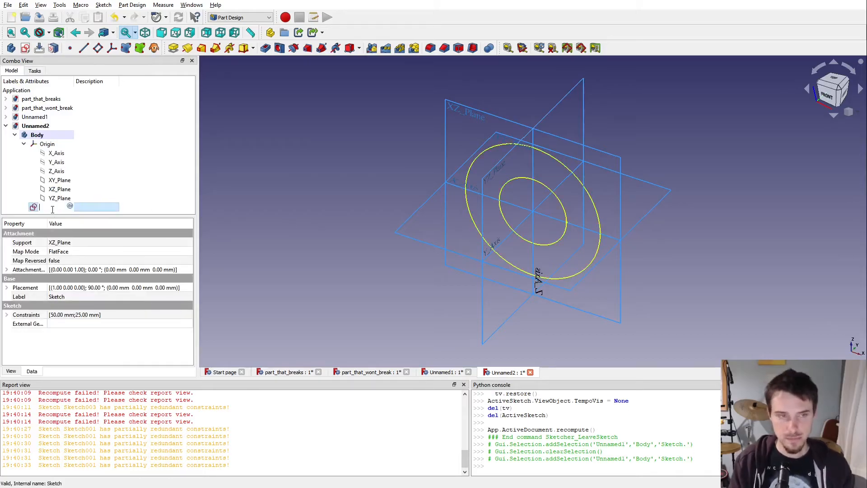
type("Cylinder_Sketch")
key("Return")
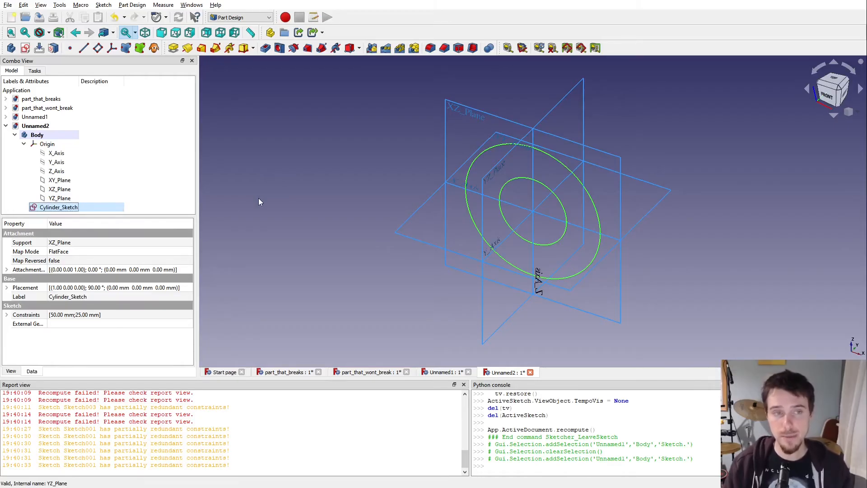
- Pad Cylinder_Sketch to a length of 100 mm
left_click(174, 48)
type("100")
key("Return")
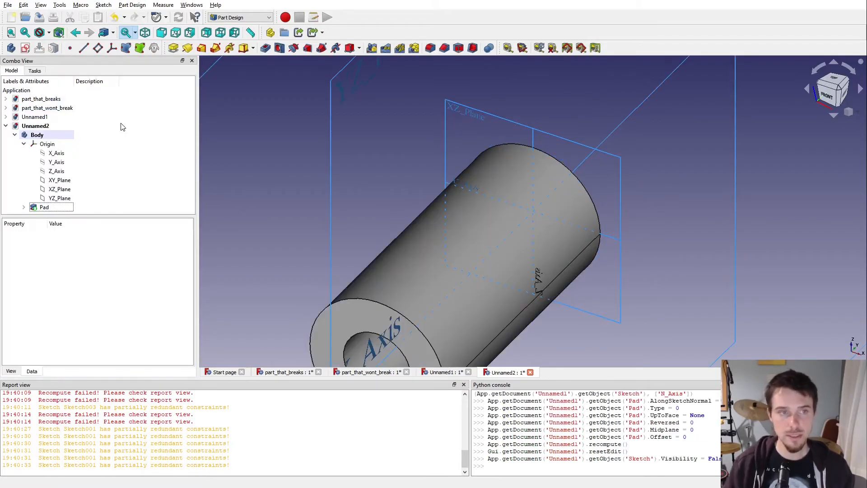
- Rename the tube's pad as Cylinder_Pad
left_click(63, 208)
left_click(62, 209)
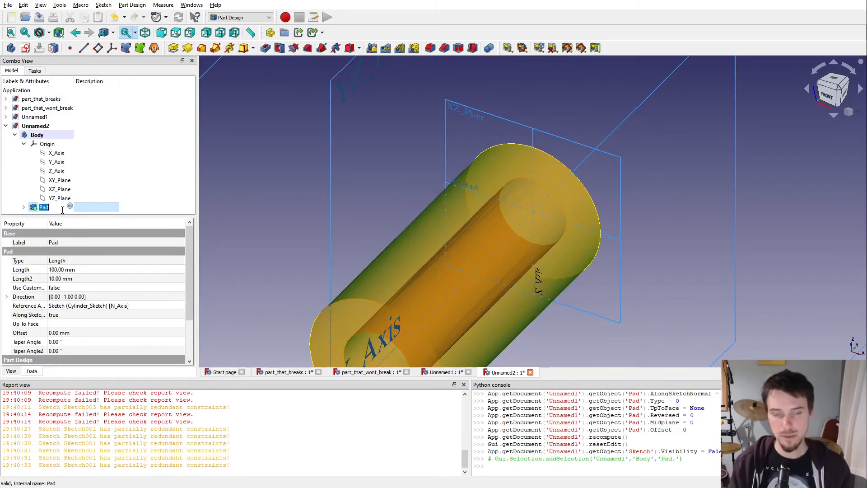
type("Cylinder_Pad")
key("Return")
scroll(267, 168, "down", 3)
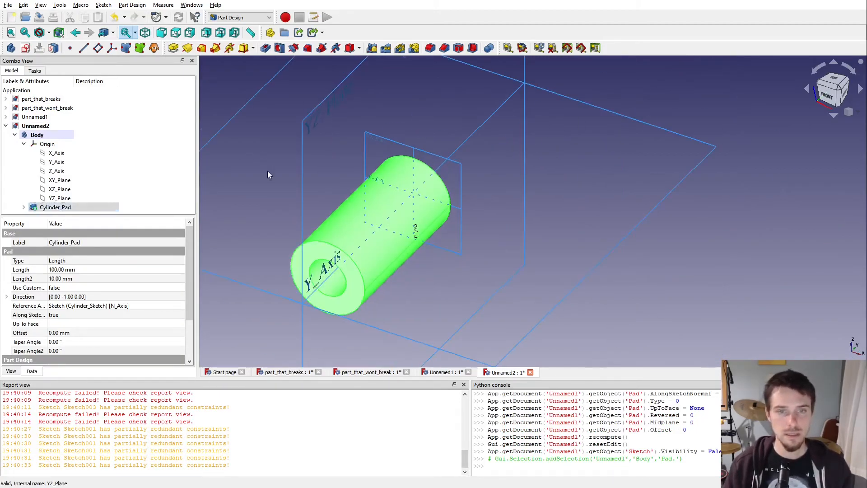
left_click(267, 170)
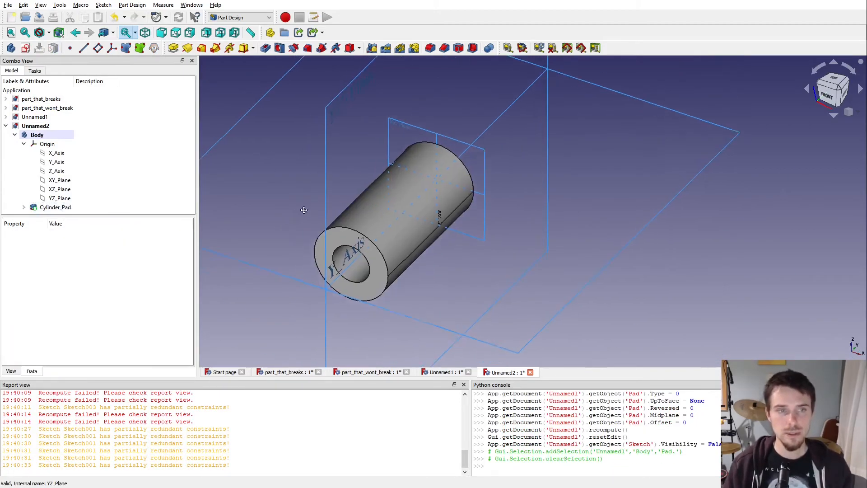
- Hide Cylinder_Pad and show its Cylinder_Sketch instead
left_click(24, 144)
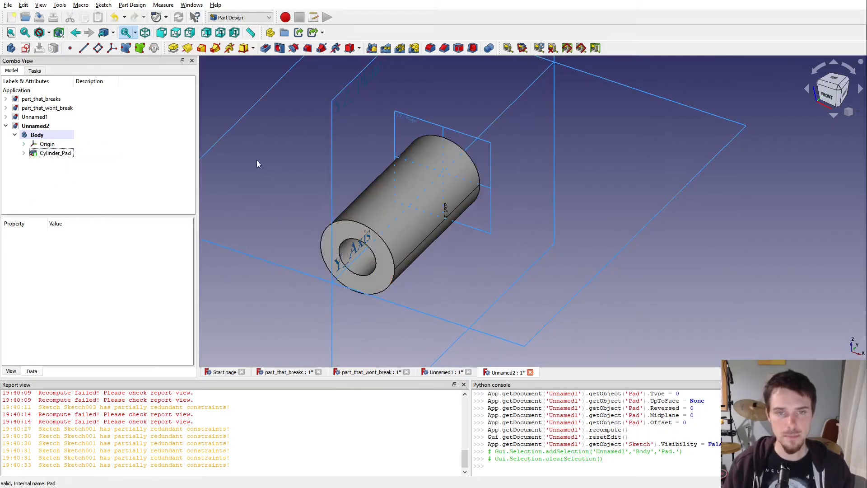
left_click(58, 154)
left_click(23, 152)
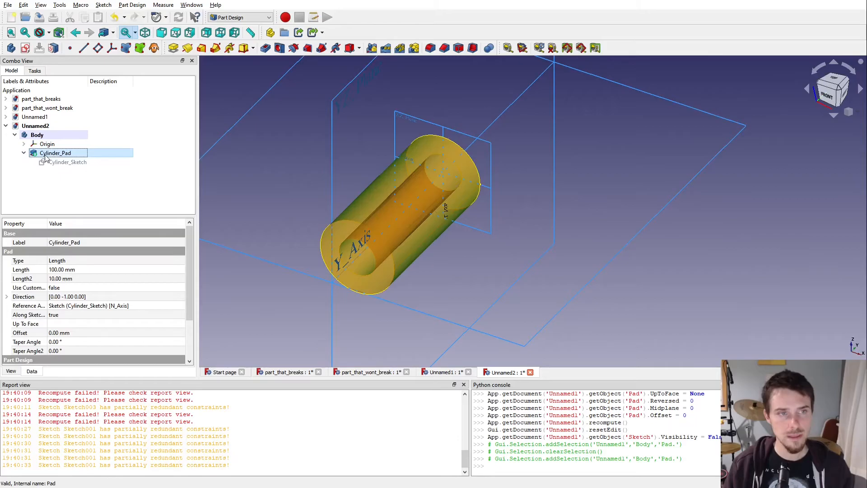
key("space")
left_click(43, 179)
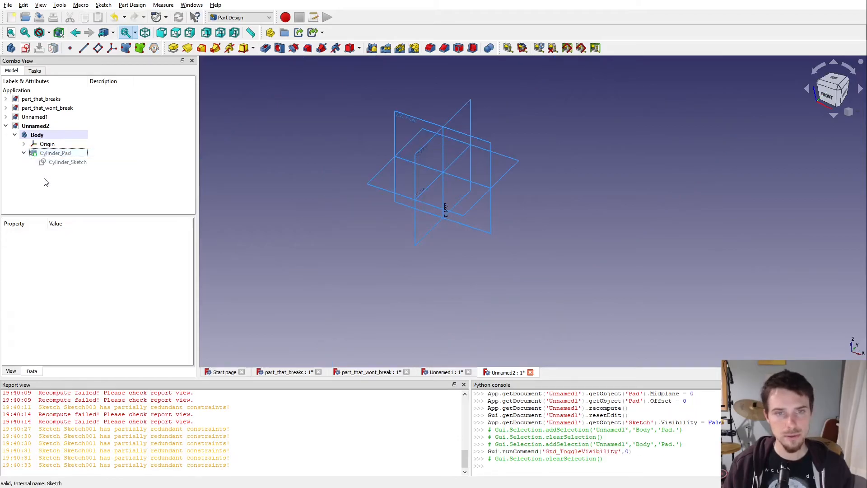
left_click(60, 165)
key("space")
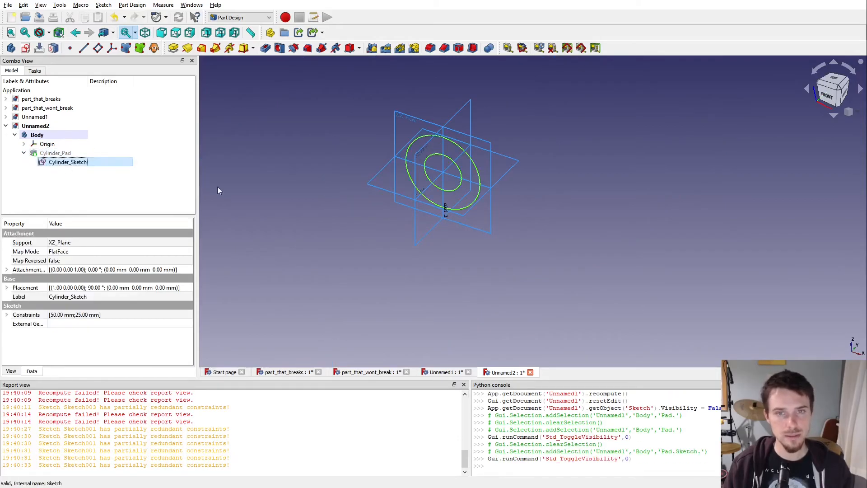
left_click(280, 193)
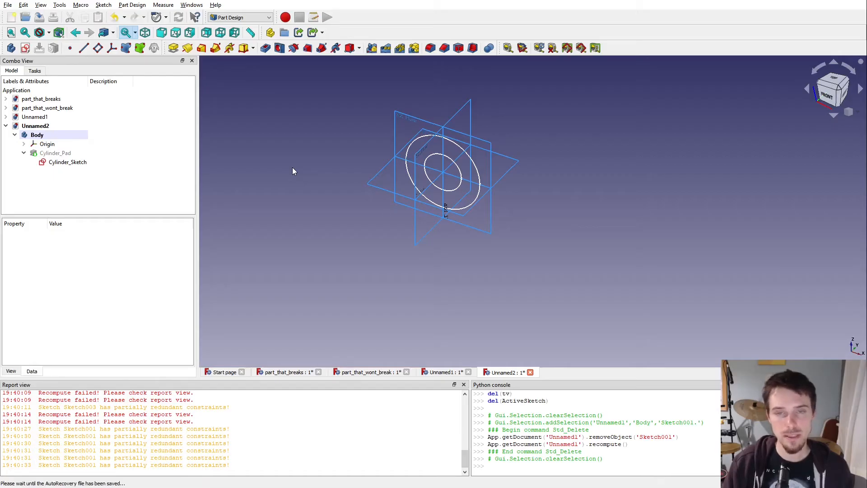
- Create a datum plane attached to the XZ plane with a 100 mm offset in the z-direction
scroll(333, 183, "up", 1)
mouse_move(332, 184)
middle_mouse_down()
mouse_move(332, 157)
mouse_move(332, 170)
middle_mouse_up()
scroll(322, 150, "down", 1)
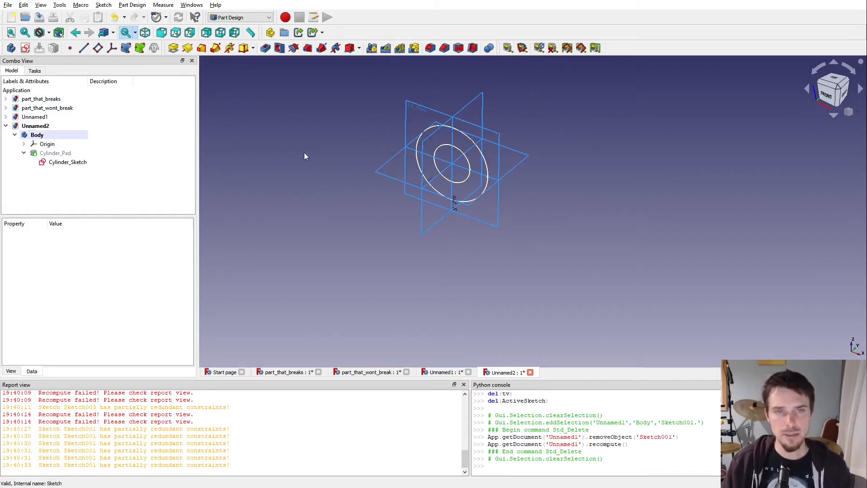
left_click(98, 48)
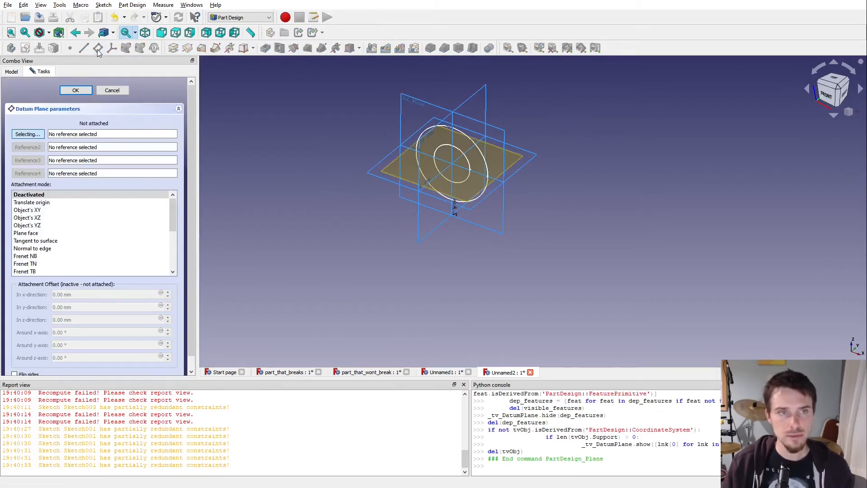
left_click(421, 102)
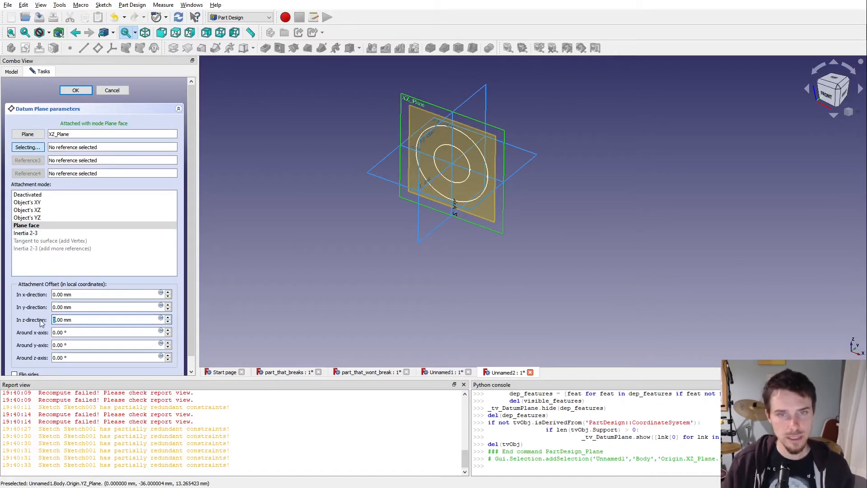
type("100")
key("Tab")
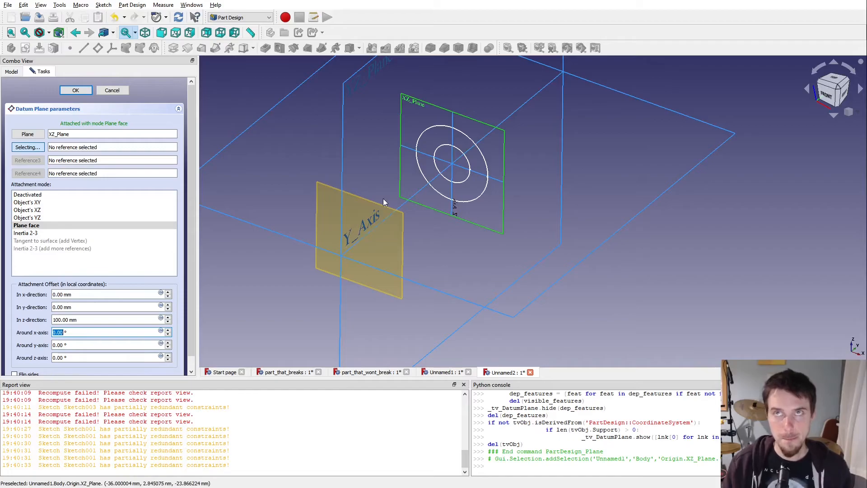
left_click(284, 178)
mouse_move(345, 211)
middle_mouse_down()
mouse_move(459, 110)
mouse_move(406, 166)
mouse_move(344, 211)
middle_mouse_up()
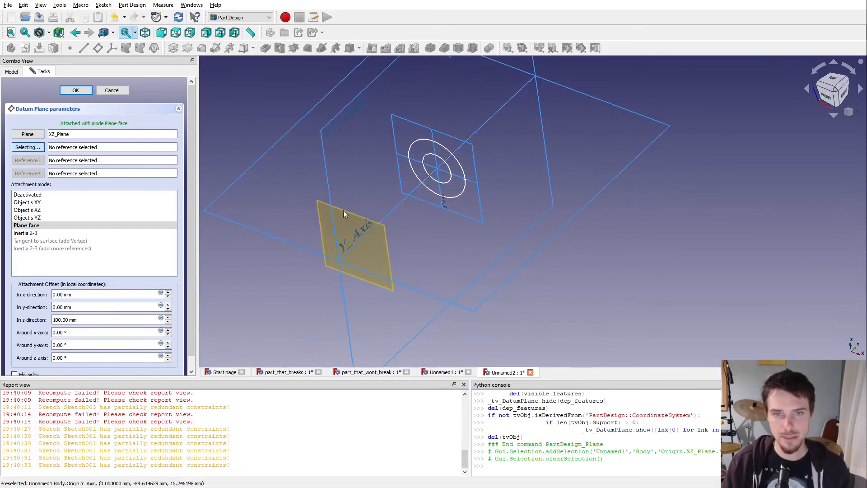
left_click(83, 92)
- Rename the new datum plane as Cylinder_Face
left_click(55, 171)
left_click(54, 173)
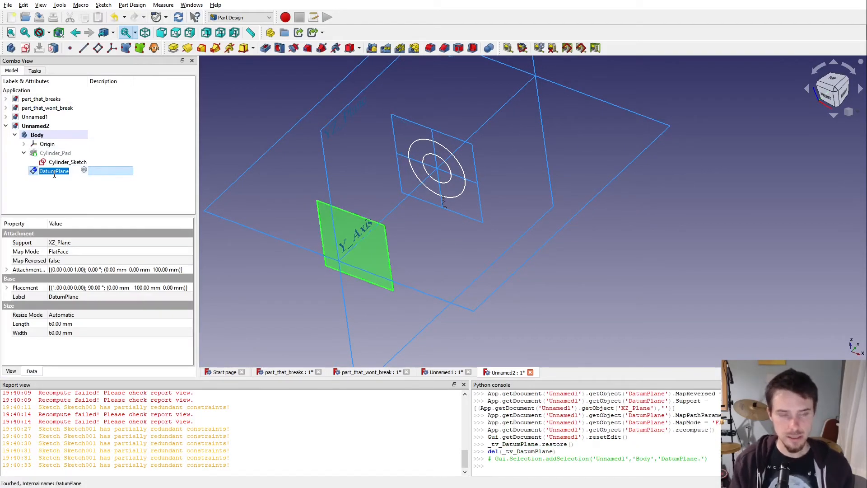
type("Cylinder_Face")
key("Return")
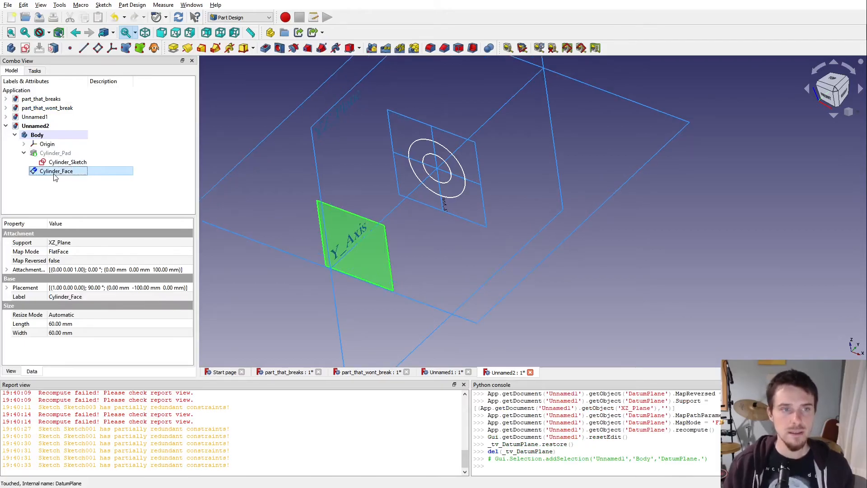
- Make Cylinder_Pad visible alongside the Cylinder_Face plane
left_click(60, 154)
left_click(26, 192)
left_click(50, 153)
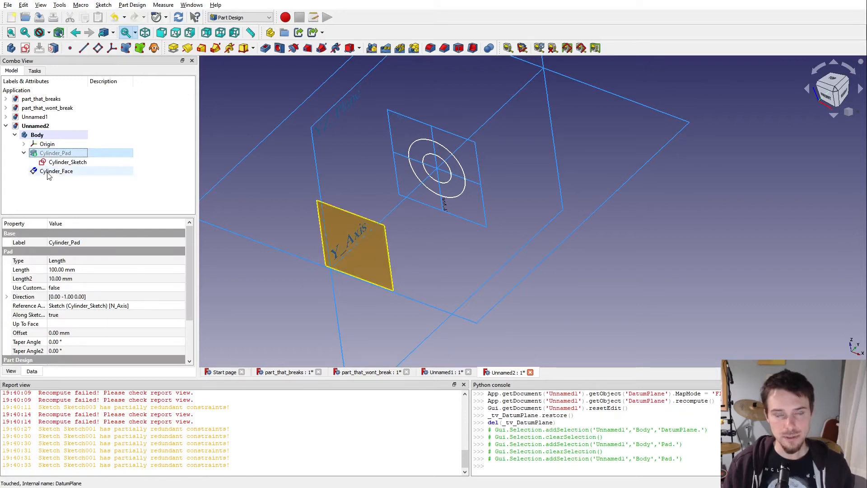
left_click(47, 187)
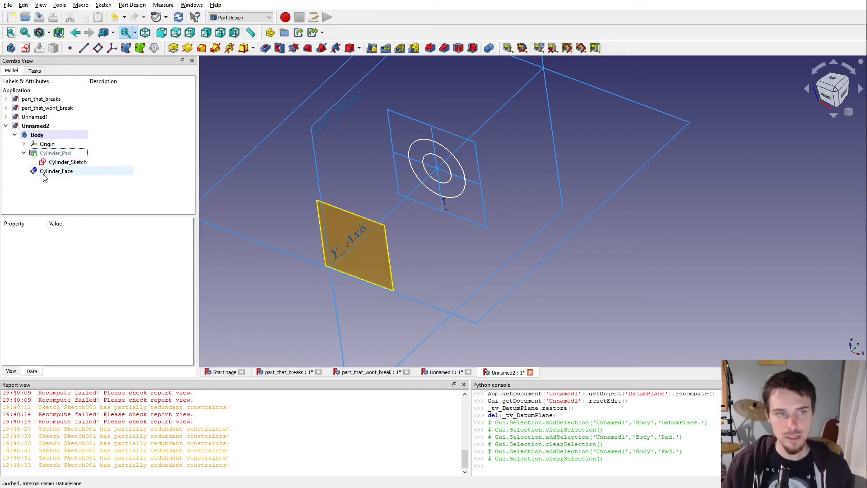
left_click(47, 171)
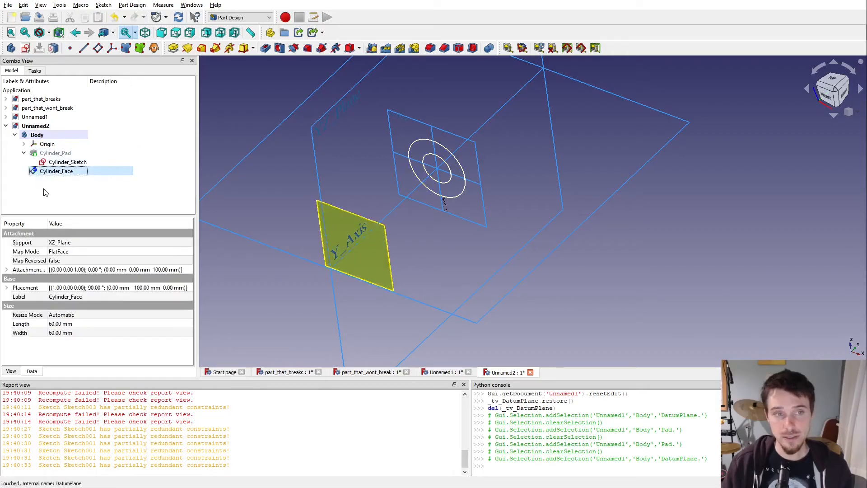
left_click(50, 153)
key("space")
left_click(52, 193)
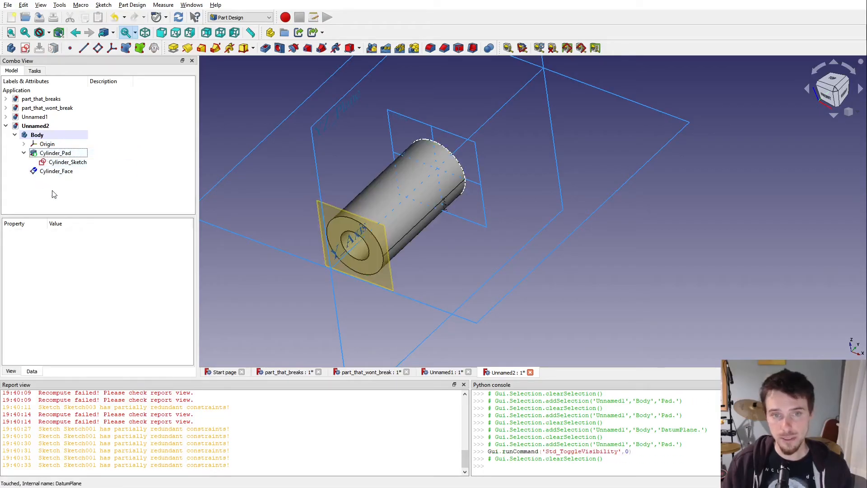
- Move Cylinder_Face ahead of Cylinder_Pad, to the beginning of the body's feature order
left_click(49, 172)
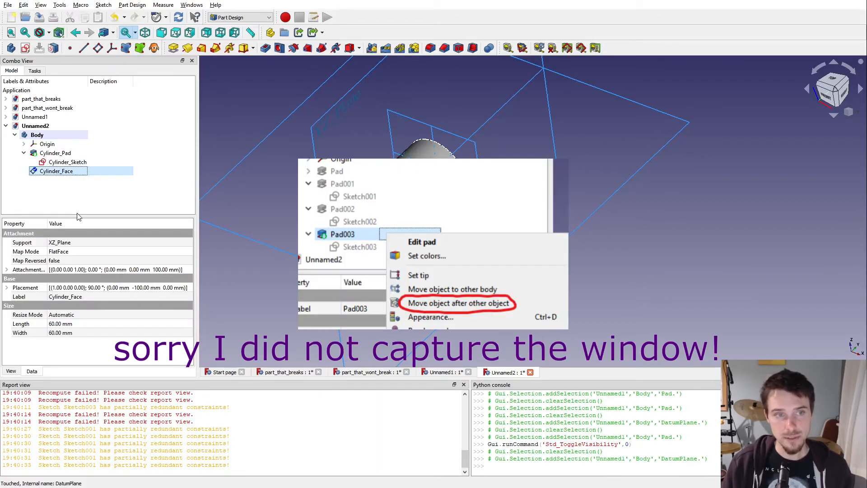
left_click(77, 213)
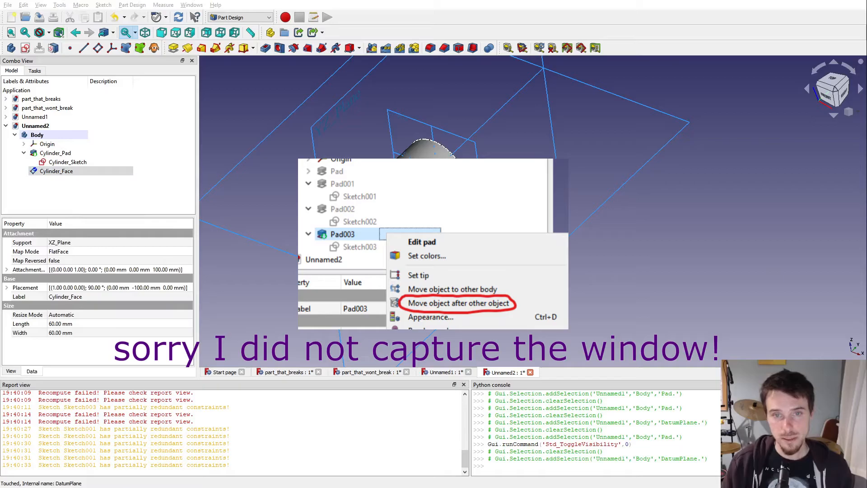
left_click(423, 254)
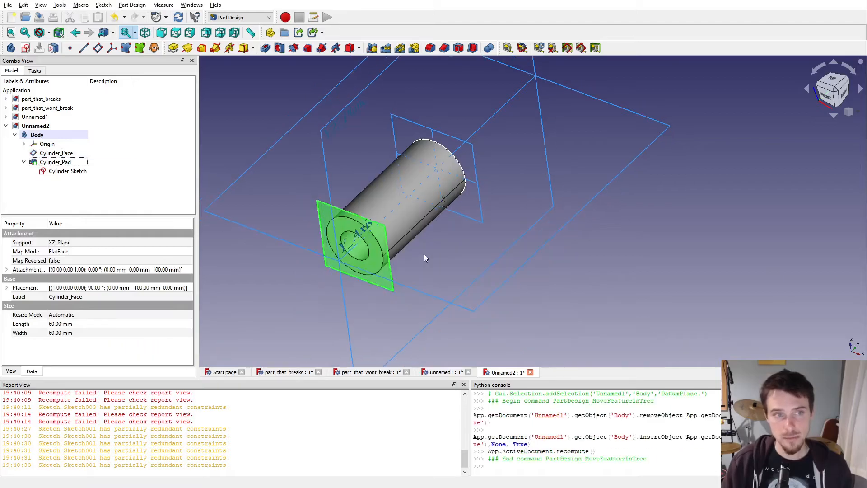
left_click(63, 185)
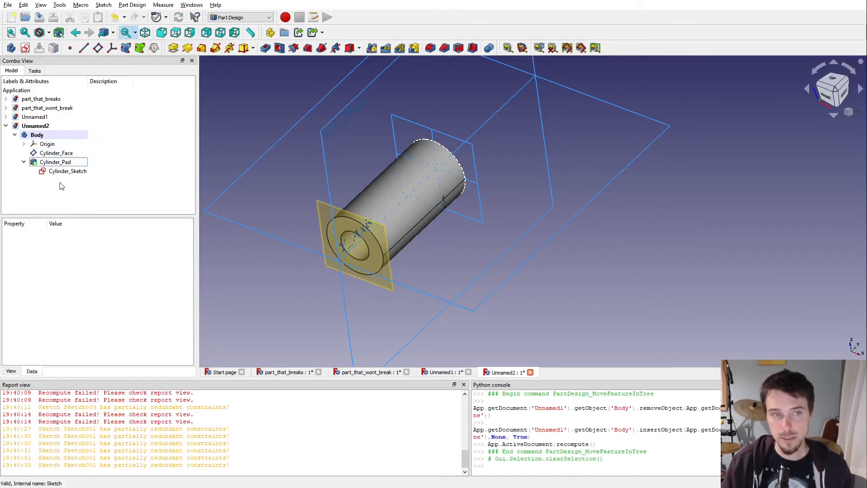
- Change Cylinder_Pad's type to Up to face, ending at the Cylinder_Face datum plane
left_click(56, 162)
double_click(66, 164)
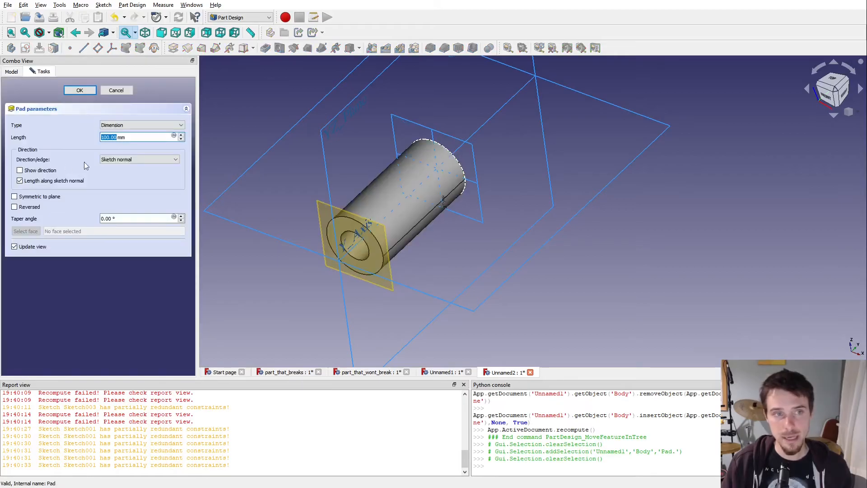
left_click(129, 153)
left_click(328, 204)
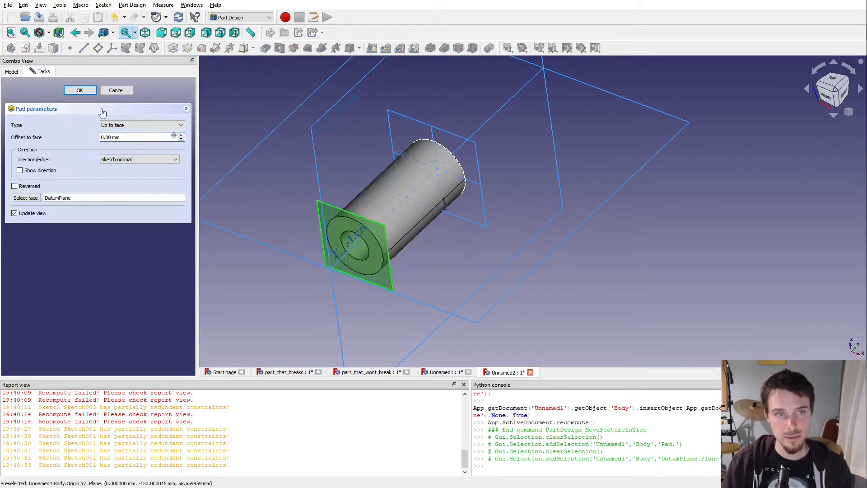
left_click(79, 90)
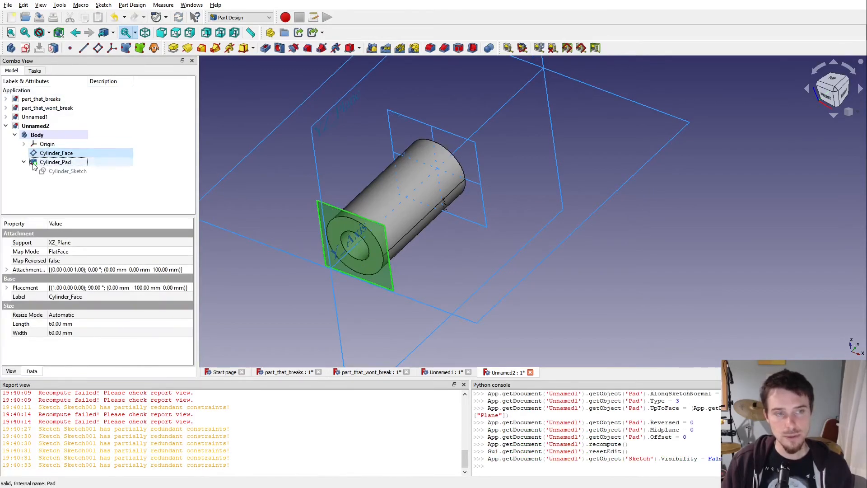
- Show Cylinder_Sketch and hide Cylinder_Pad
left_click(50, 172)
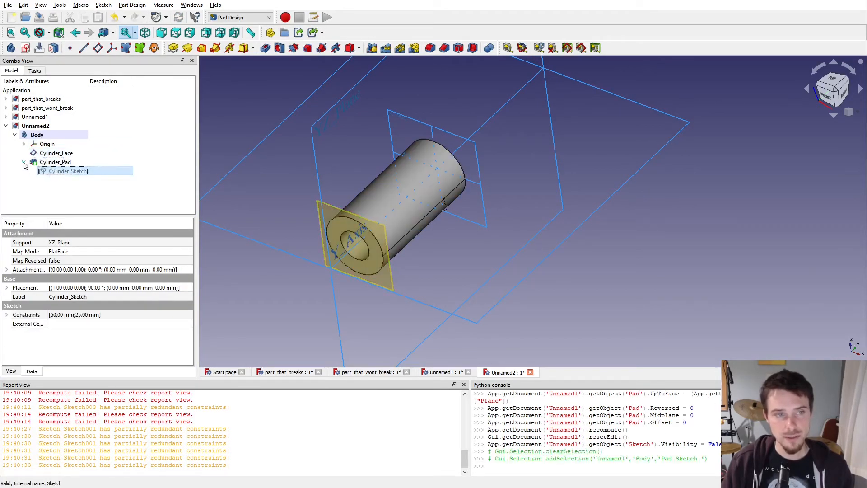
key("space")
left_click(55, 162)
key("space")
left_click(221, 148)
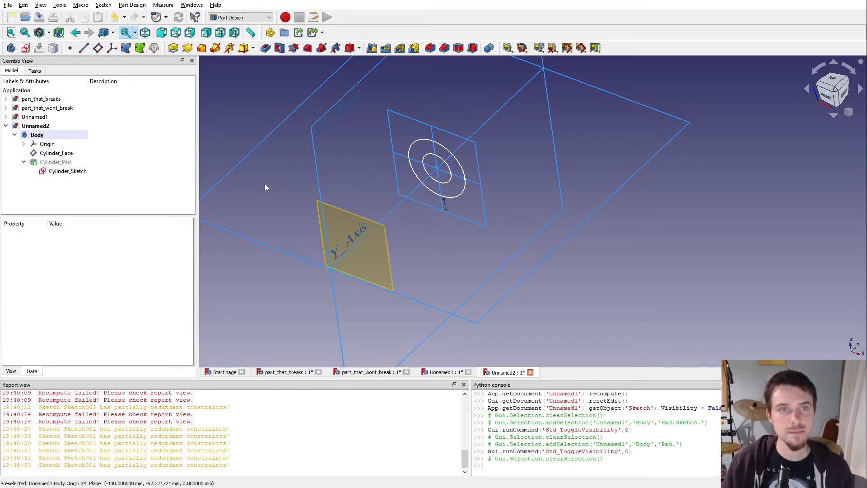
- Create a datum plane attached to the XY plane with a -60 mm offset in the z-direction
left_click(250, 149)
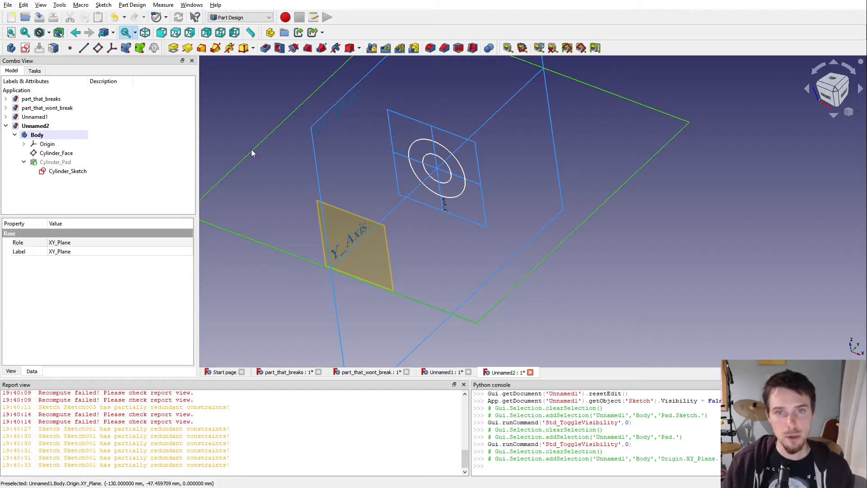
left_click(97, 48)
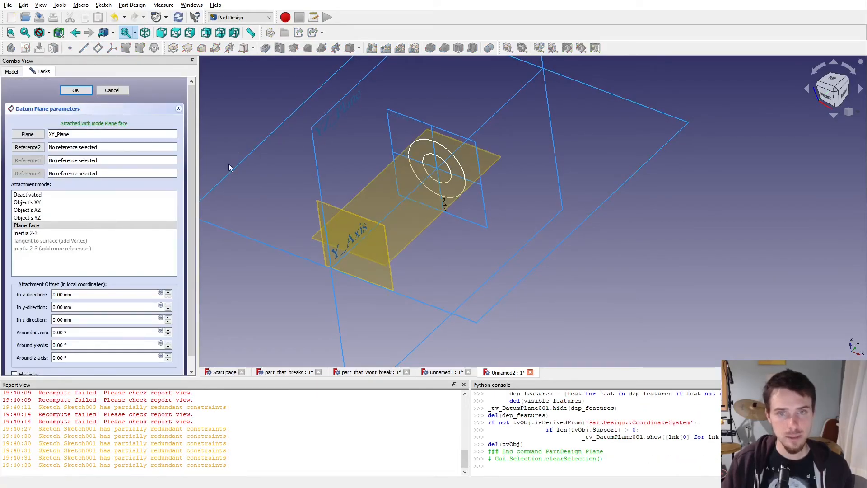
left_click_drag(67, 320, 42, 317)
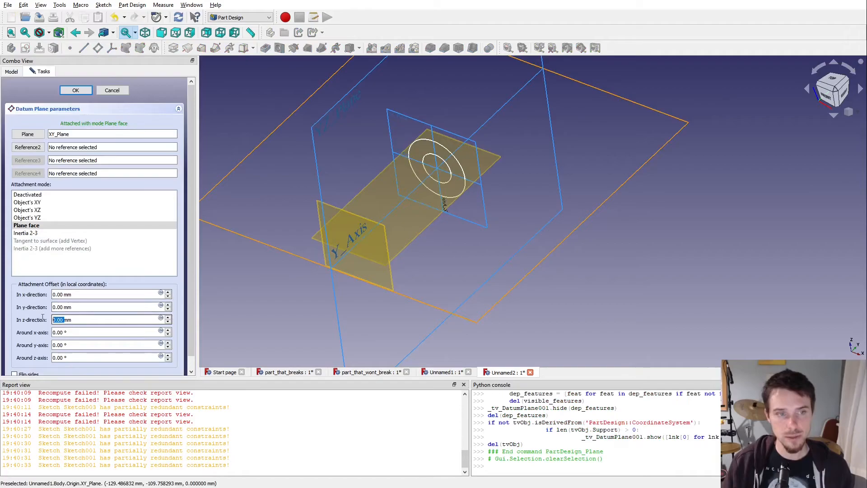
type("-60")
key("Tab")
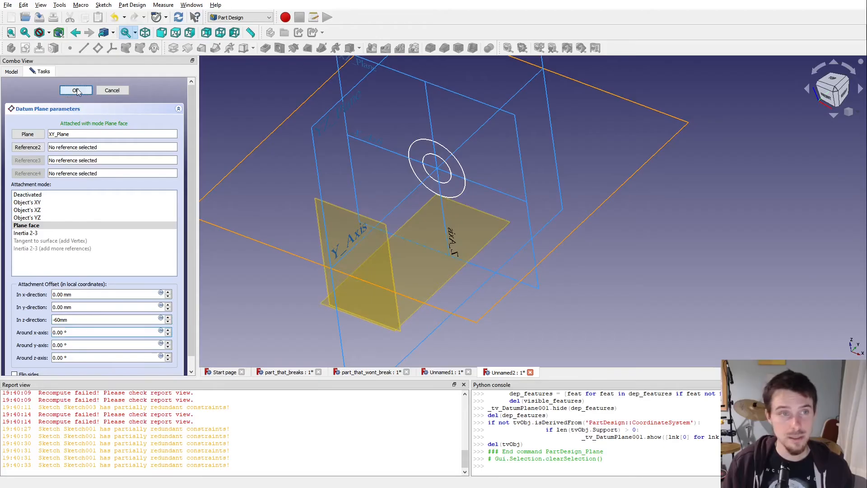
left_click(76, 91)
- Rename the datum plane below the tube as Bottom_Plate
left_click(56, 181)
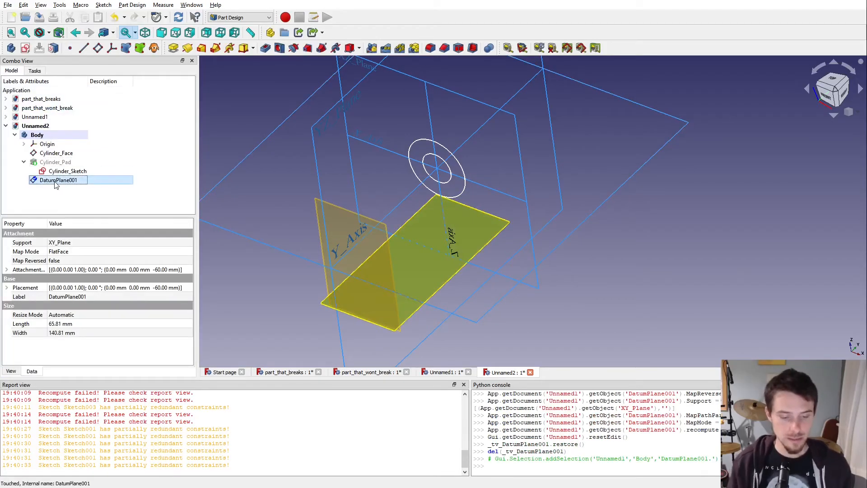
key("F2")
type("Bottom_Plate")
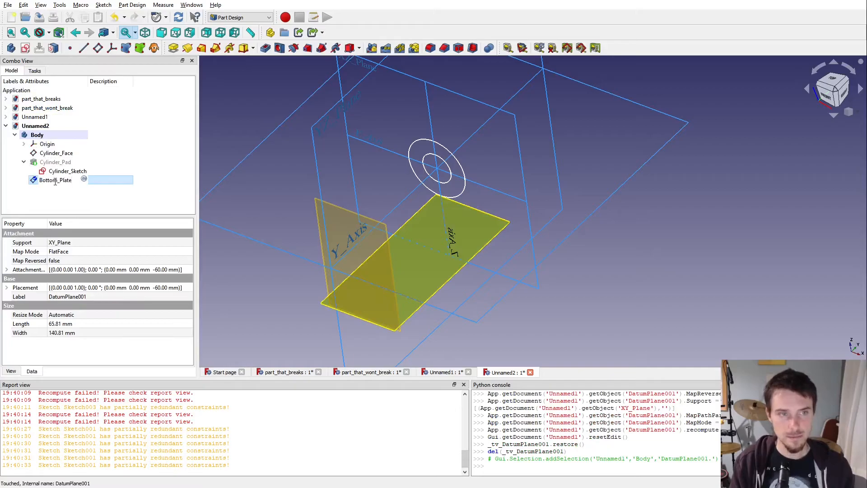
key("Return")
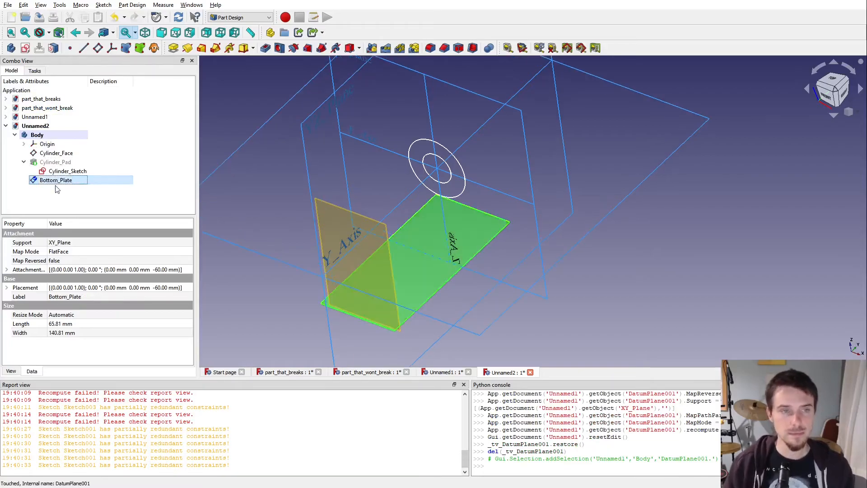
left_click(245, 106)
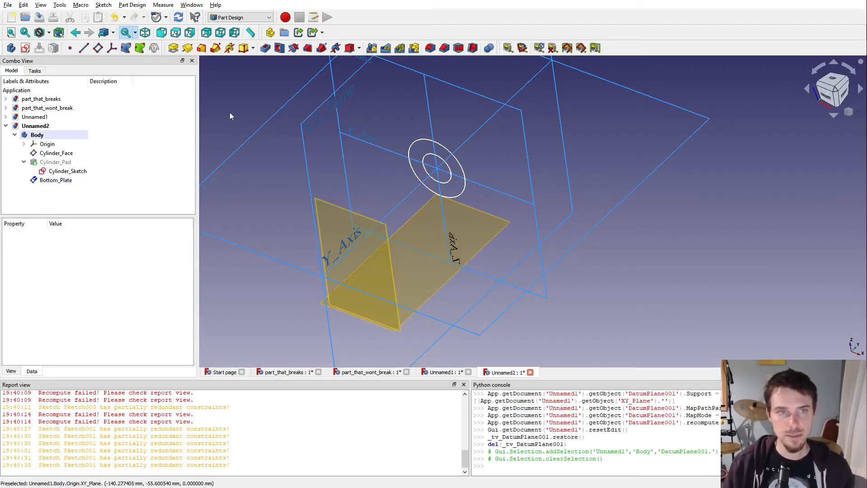
- Create a datum plane attached to the Bottom_Plate plane with an 8 mm offset in the z-direction
left_click(97, 48)
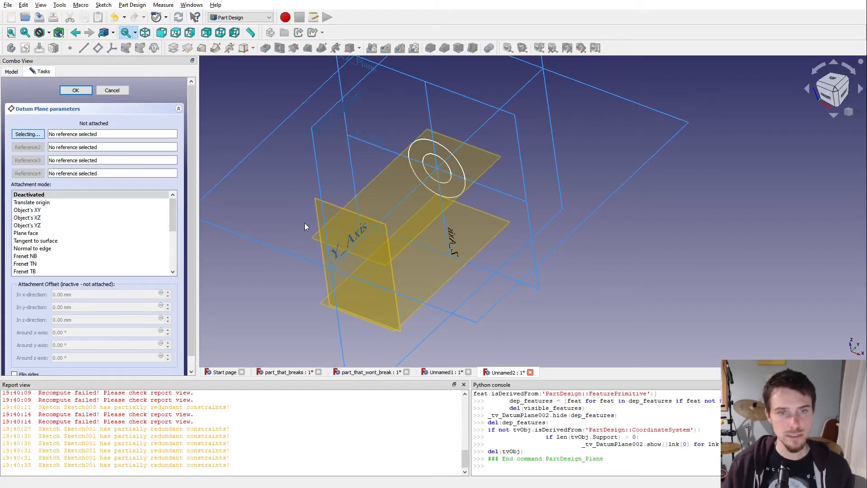
left_click(494, 237)
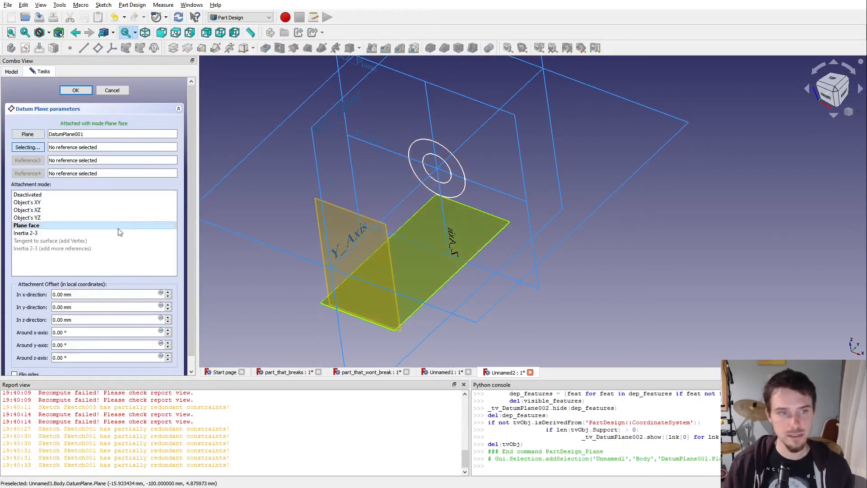
left_click(61, 320)
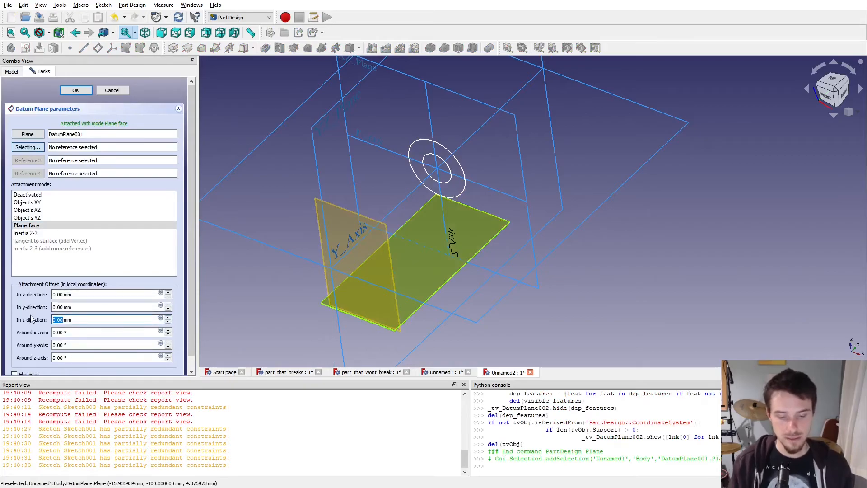
key("BackSpace")
key("Tab")
key("Return")
- Rename the datum plane above Bottom_Plate as Plate_Thickness
left_click(58, 190)
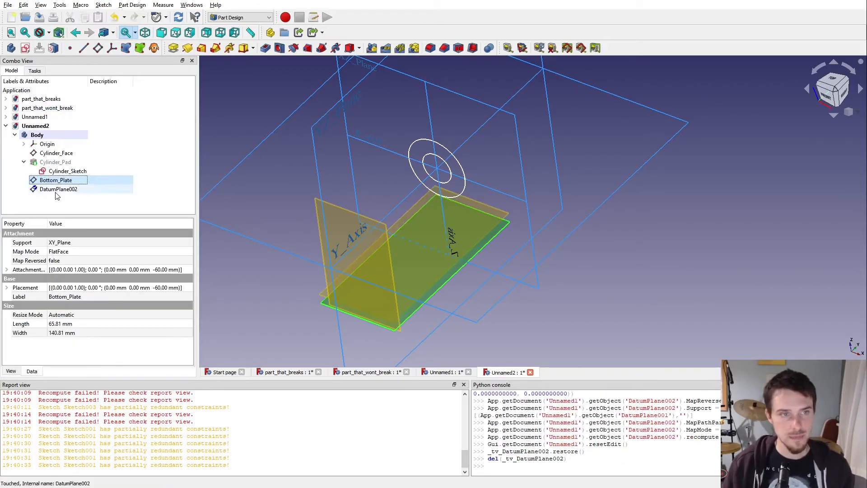
left_click(58, 189)
type("Plate_Th")
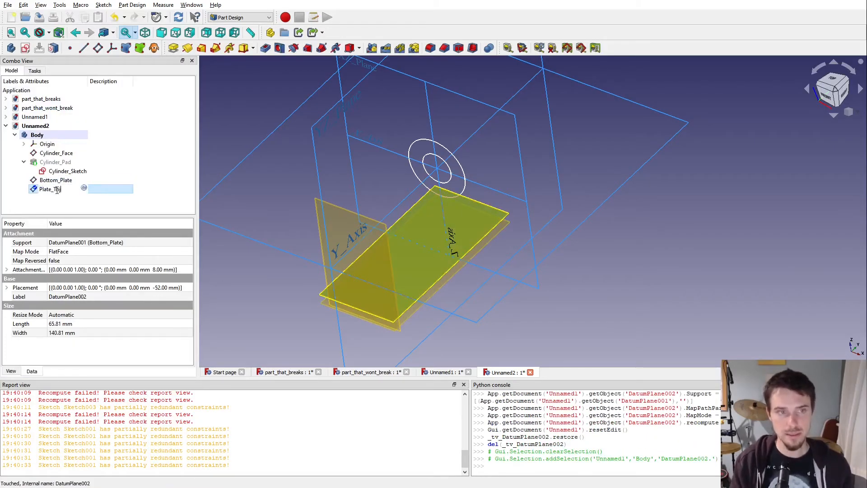
type("ickness")
left_click(282, 210)
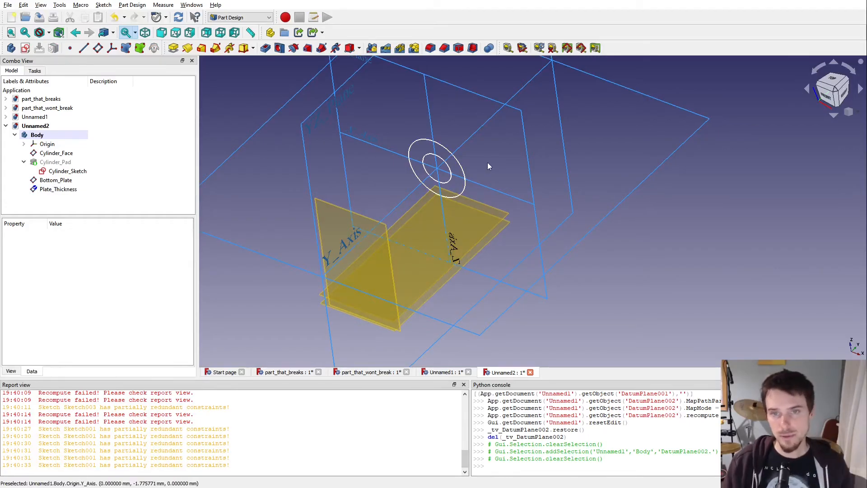
- Start a new sketch on the XZ plane and cut the view at the sketch plane with View section
left_click(480, 96)
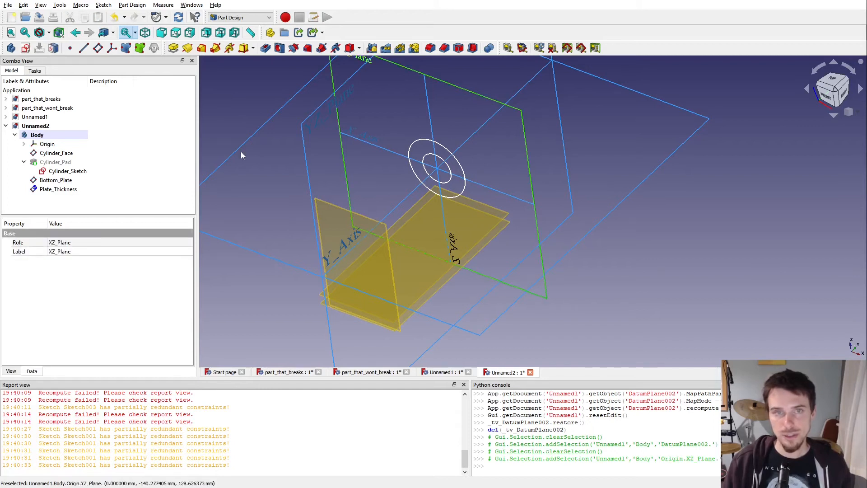
left_click(25, 48)
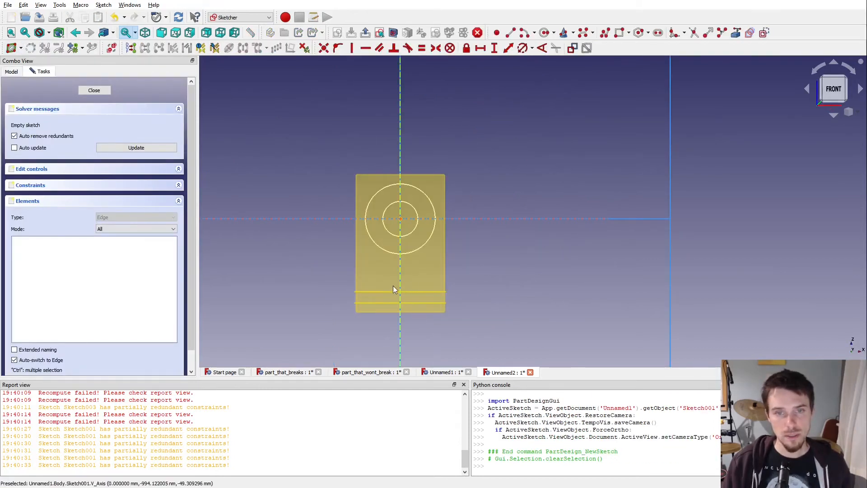
scroll(390, 287, "up", 2)
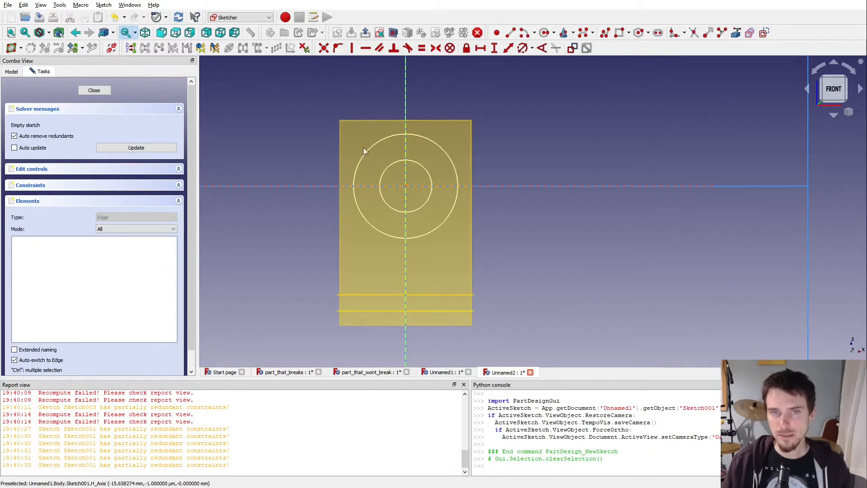
left_click(392, 33)
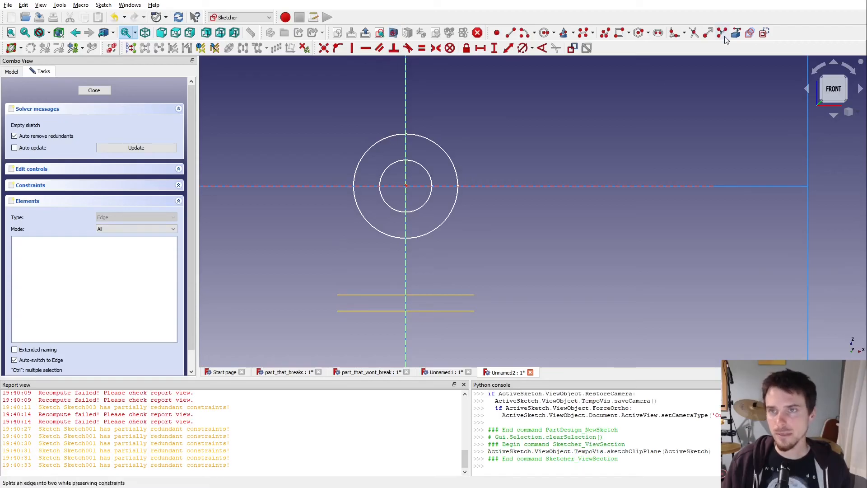
- Link the outer circle of Cylinder_Sketch and the Plate_Thickness datum plane into the sketch as external geometry
left_click(736, 32)
left_click(446, 154)
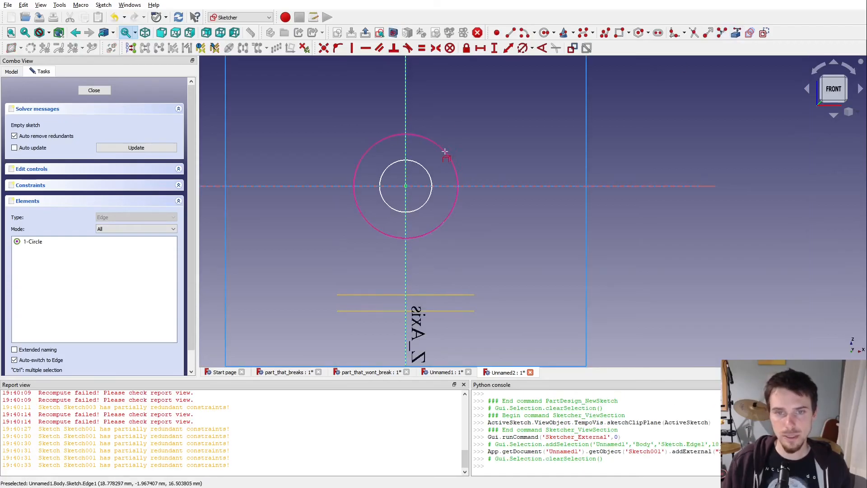
left_click(444, 295)
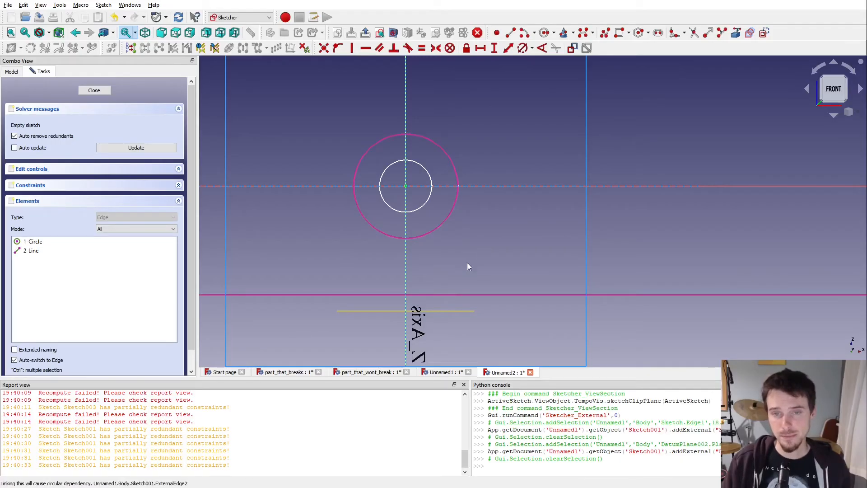
middle_click_drag(436, 303, 444, 285)
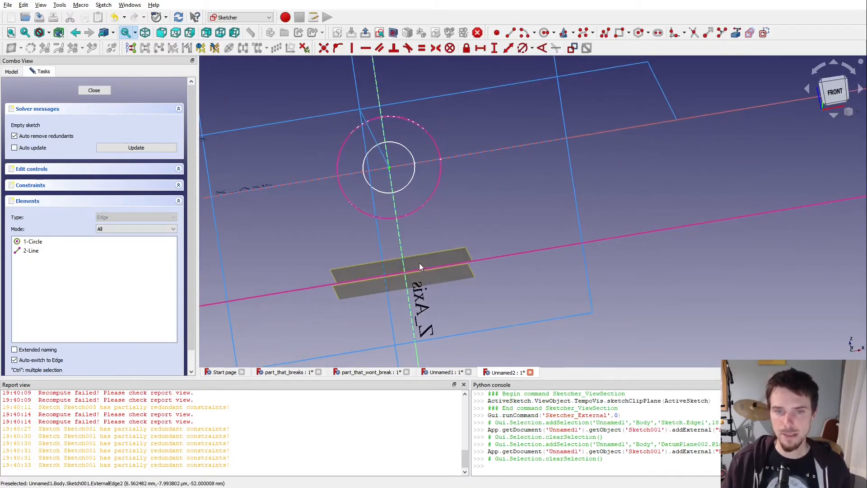
scroll(419, 265, "down", 2)
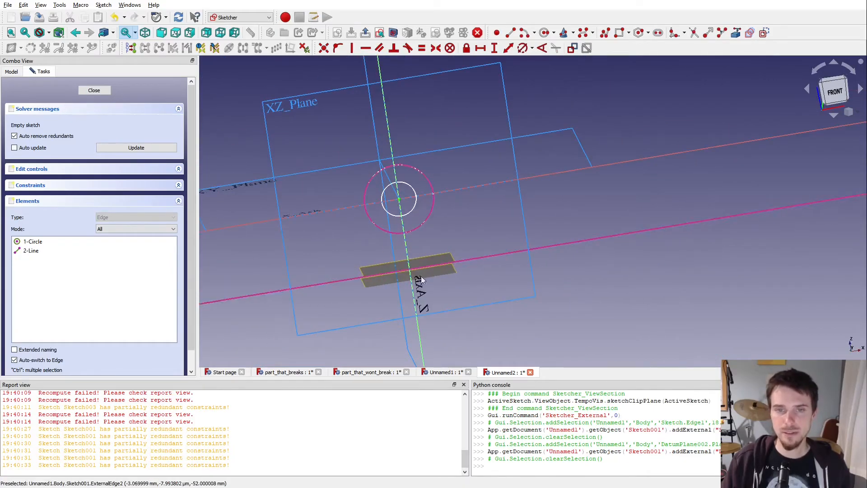
scroll(440, 239, "up", 2)
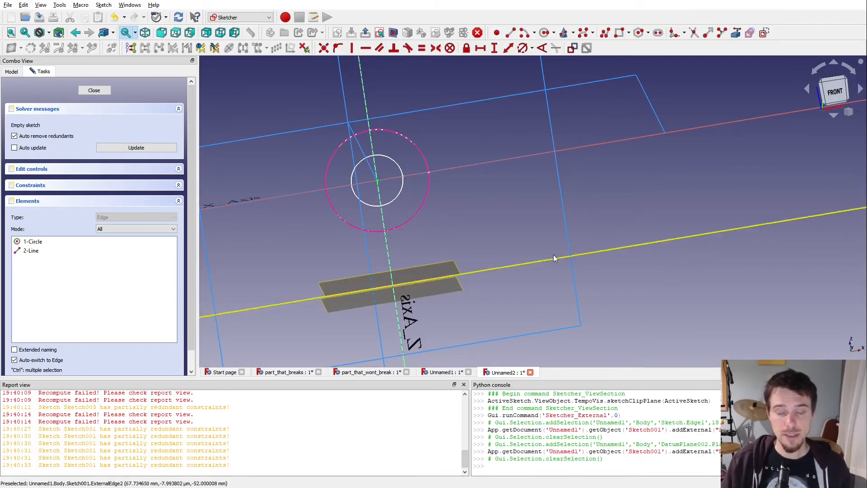
- Sketch a rectangle from the lower part of the linked outer circle down to the Plate_Thickness reference line
left_click(619, 32)
left_click(360, 229)
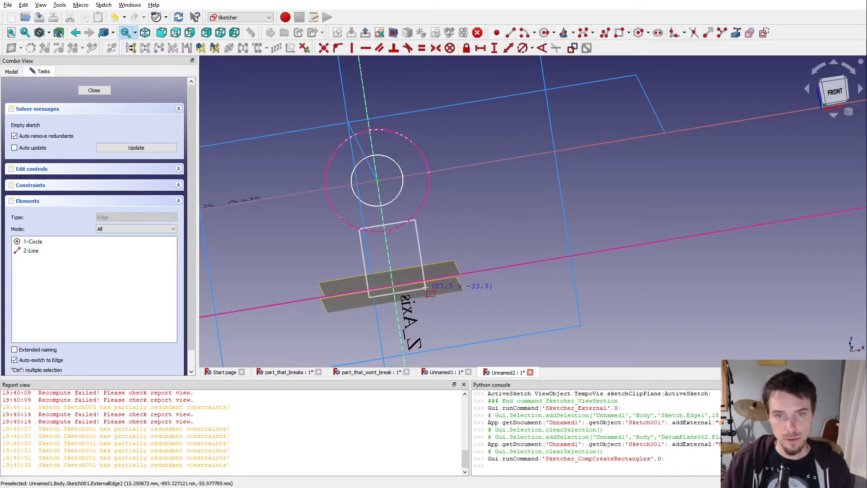
left_click(431, 280)
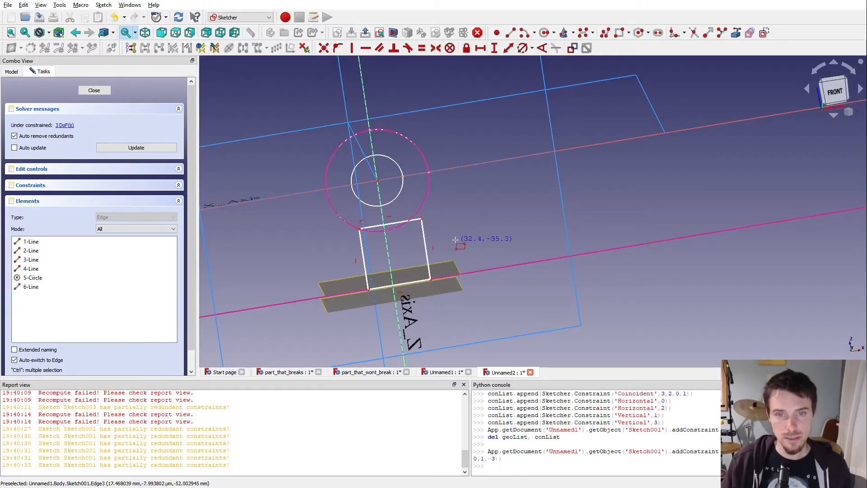
- Pull the rectangle's lower-right corner off the Plate_Thickness reference line and fix it there with a point-on-object constraint
left_click_drag(431, 280, 430, 250)
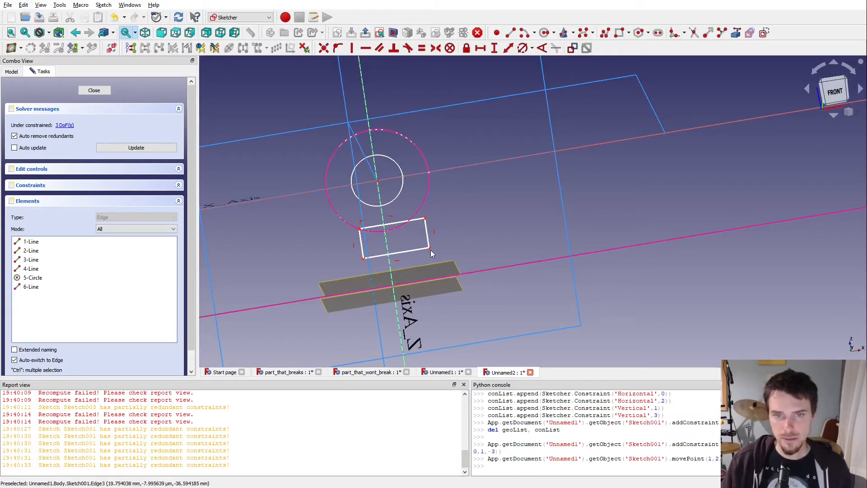
left_click(429, 248)
left_click(472, 272)
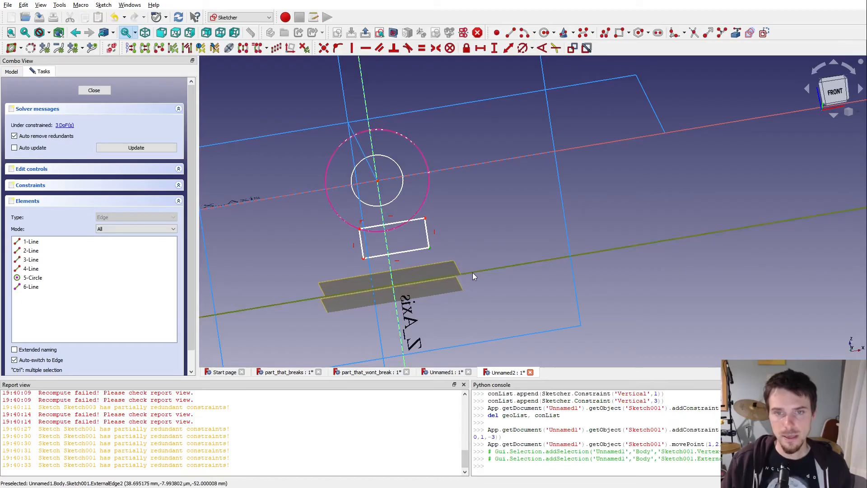
left_click(337, 48)
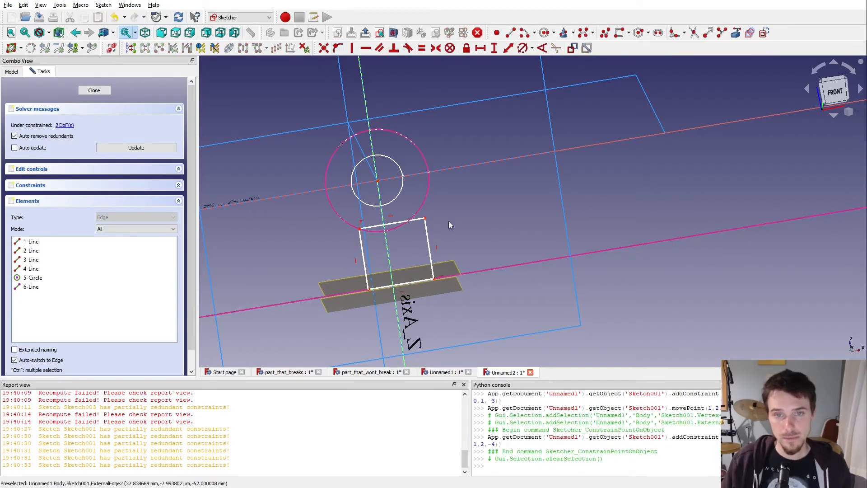
- Constrain the rectangle's upper-right corner onto the projected outer circle
left_click(425, 217)
left_click(425, 218)
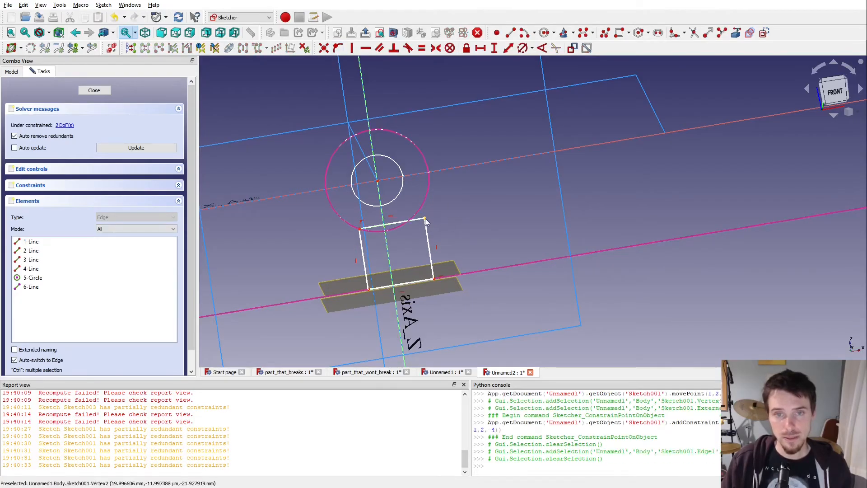
left_click(423, 206)
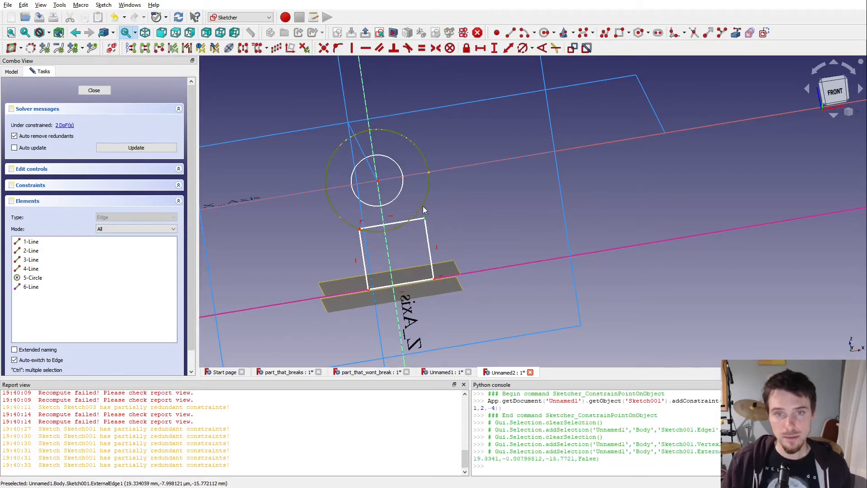
left_click(338, 47)
left_click_drag(359, 229, 352, 241)
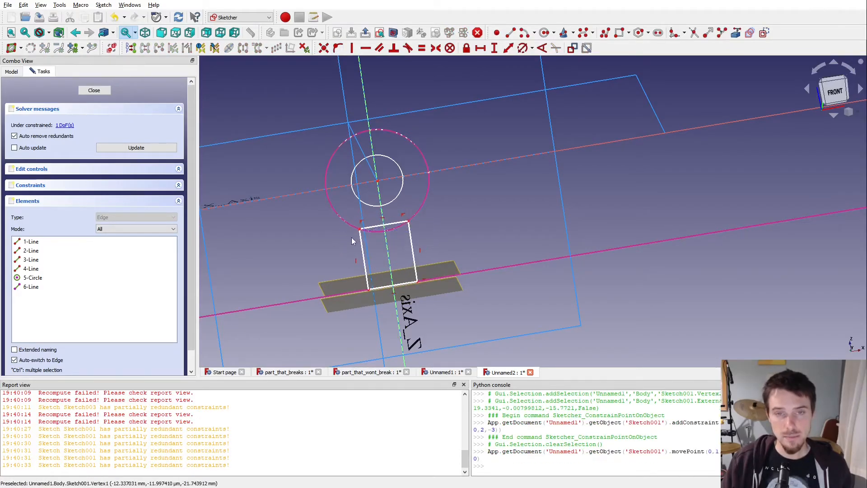
- Draw an arc centred on the origin along the outer circle's lower side, and delete the rectangle's top line
left_click(524, 33)
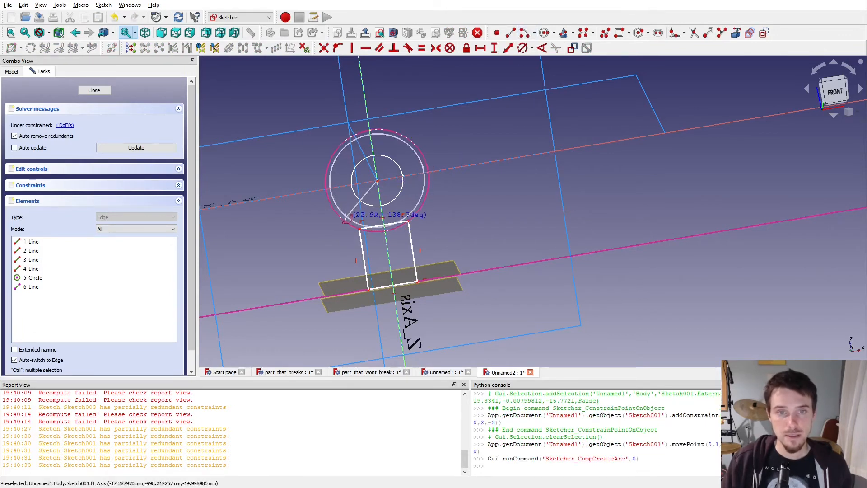
left_click(377, 181)
left_click(429, 205)
right_click(467, 219)
left_click(390, 224)
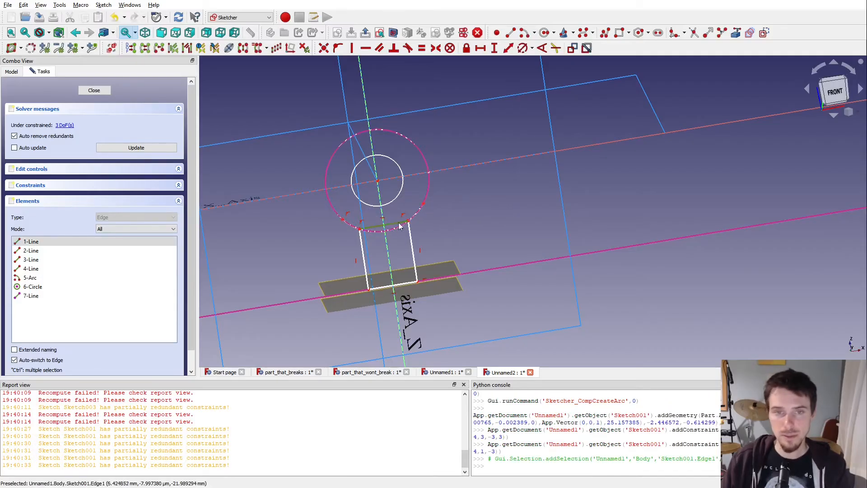
key("Delete")
- Constrain the arc's two endpoints onto the left and right vertical lines
left_click(345, 221)
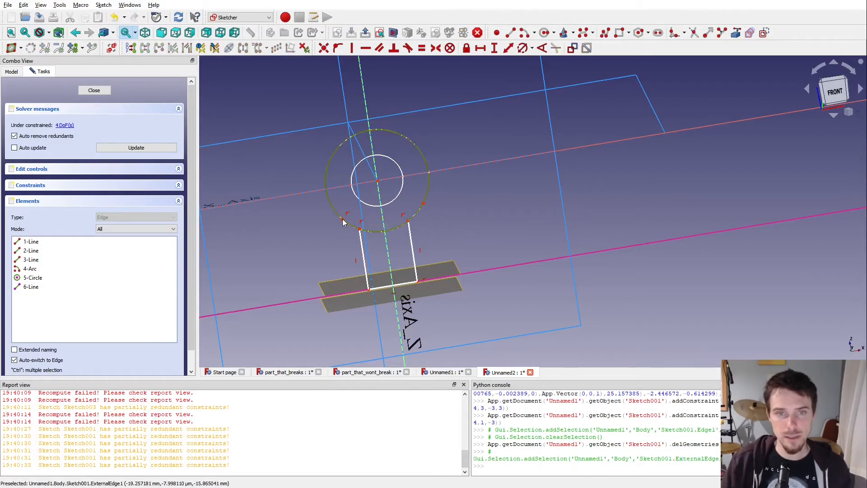
key("Escape")
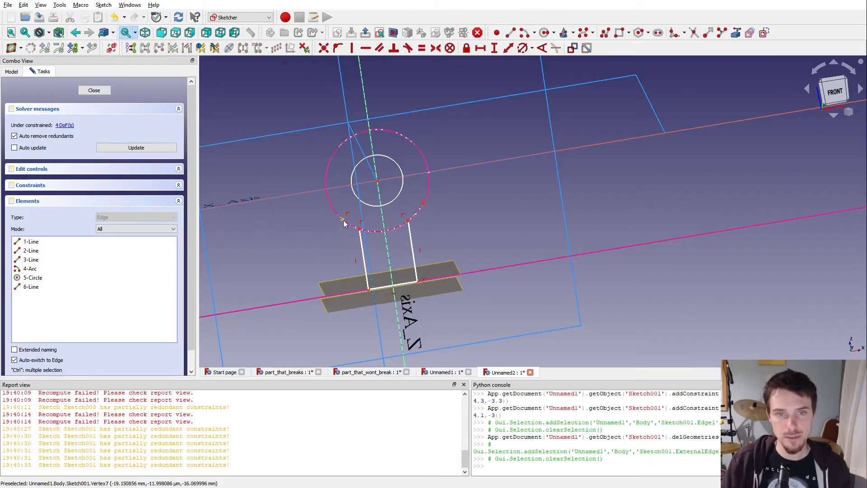
left_click(343, 220)
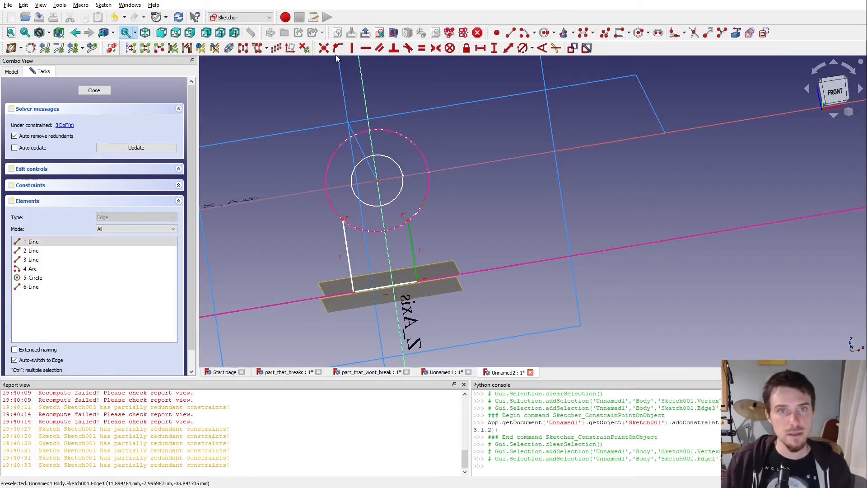
left_click(338, 49)
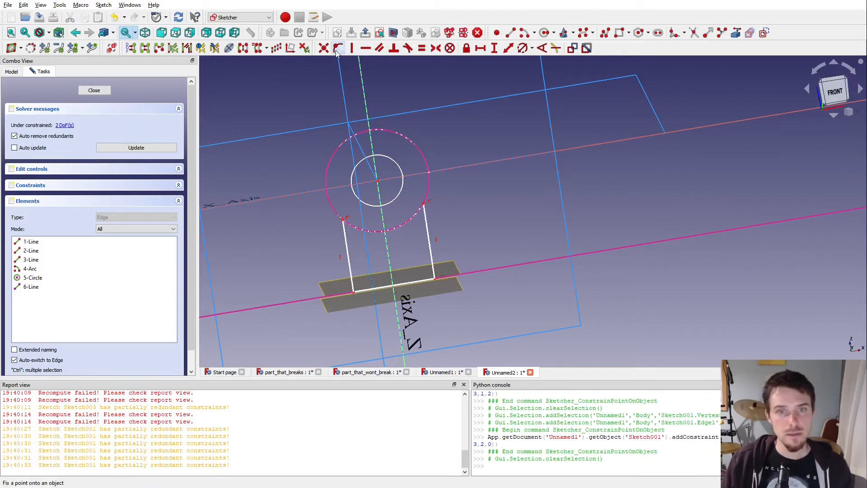
- Dimension the leg's bottom line to a length of 8 mm
left_click(507, 48)
left_click(420, 281)
type("8")
key("Return")
- Make the arc's endpoints symmetric about the vertical axis to centre the leg, and leave the sketch
scroll(433, 351, "up", 1)
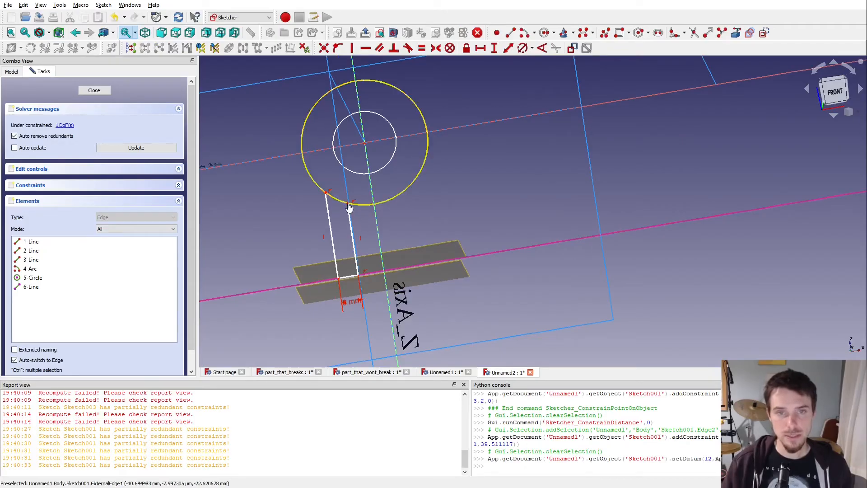
mouse_move(332, 220)
left_mouse_down()
mouse_move(385, 221)
mouse_move(367, 220)
left_mouse_up()
left_click(362, 205)
left_click(374, 197)
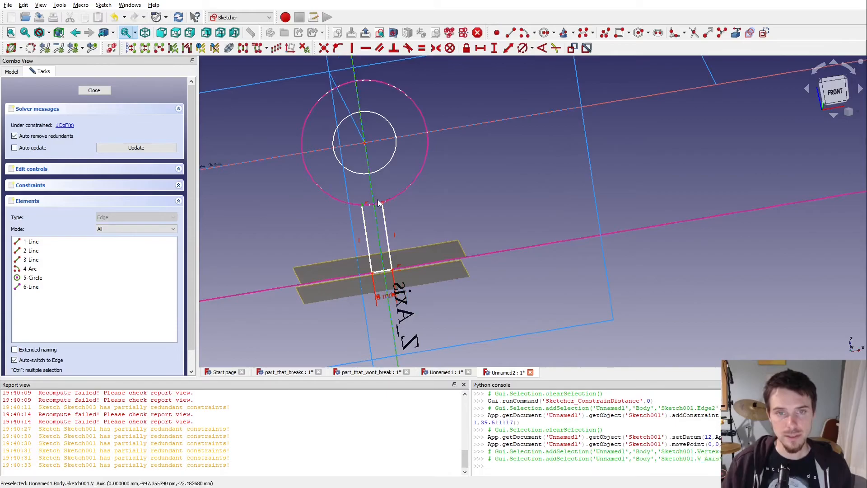
left_click(382, 201)
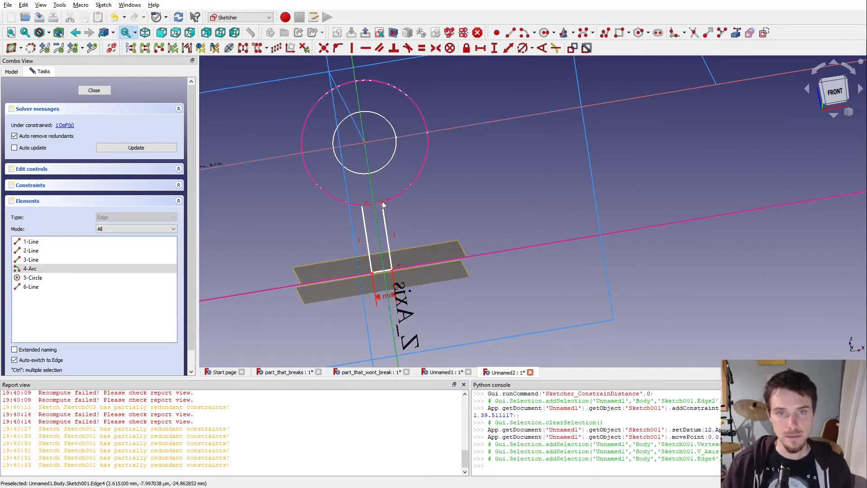
key("s")
scroll(389, 205, "up", 3)
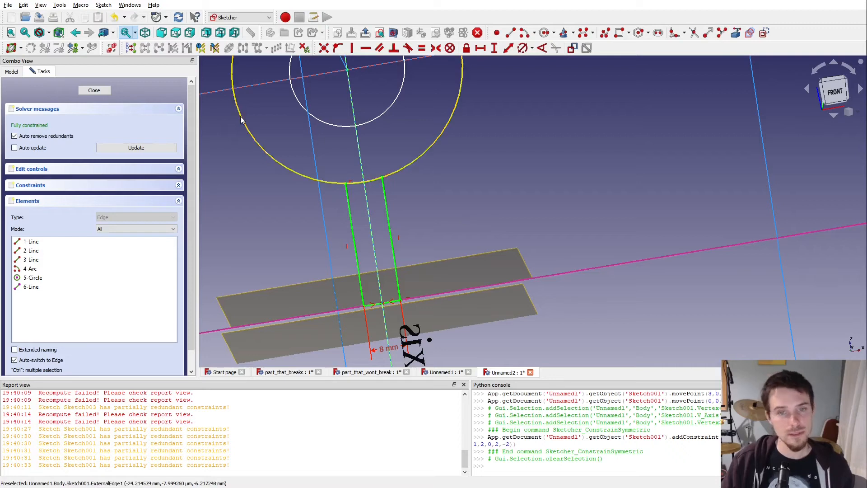
left_click(365, 33)
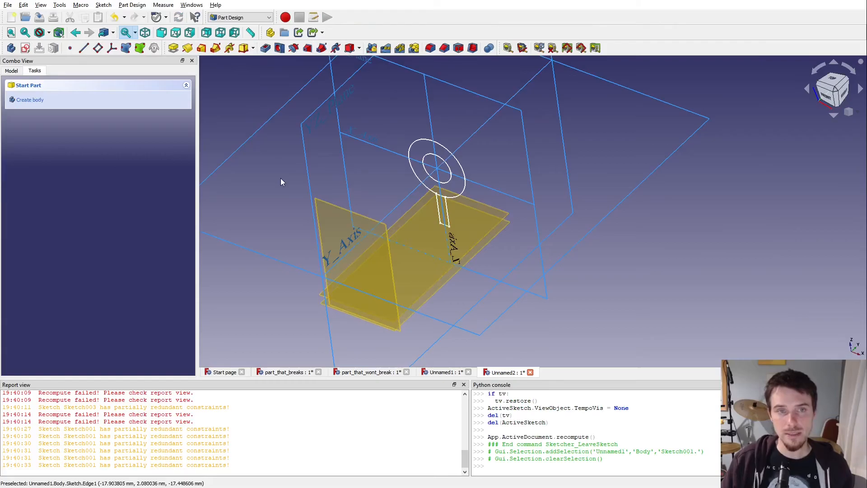
- Start a new sketch on the XZ plane and turn on the section view
mouse_move(345, 178)
middle_mouse_down()
mouse_move(433, 260)
mouse_move(394, 251)
mouse_move(397, 242)
mouse_move(397, 277)
middle_mouse_up()
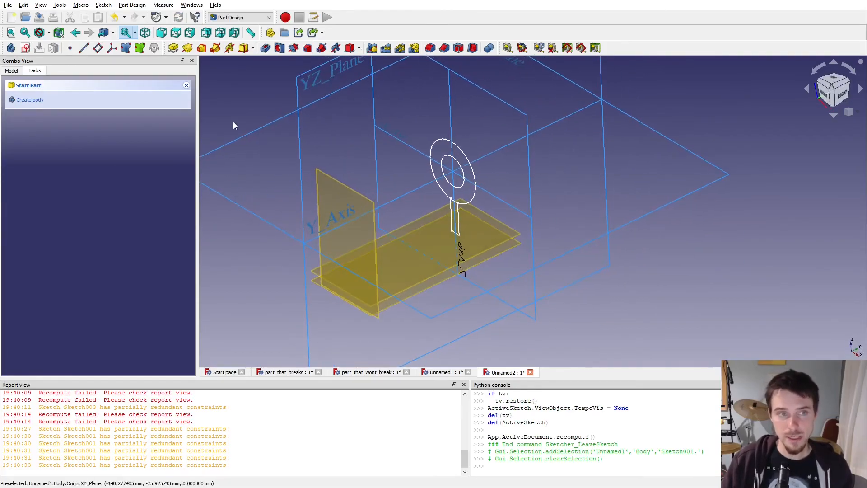
left_click(12, 71)
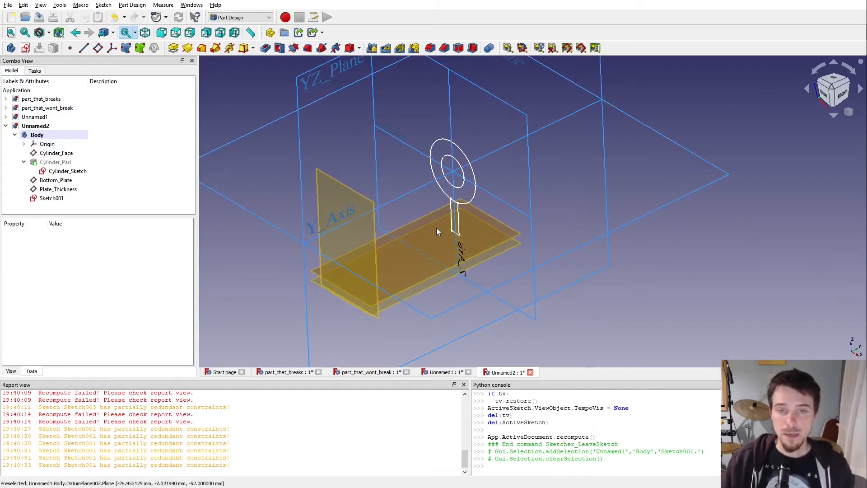
mouse_move(441, 230)
middle_mouse_down()
mouse_move(475, 230)
mouse_move(451, 198)
middle_mouse_up()
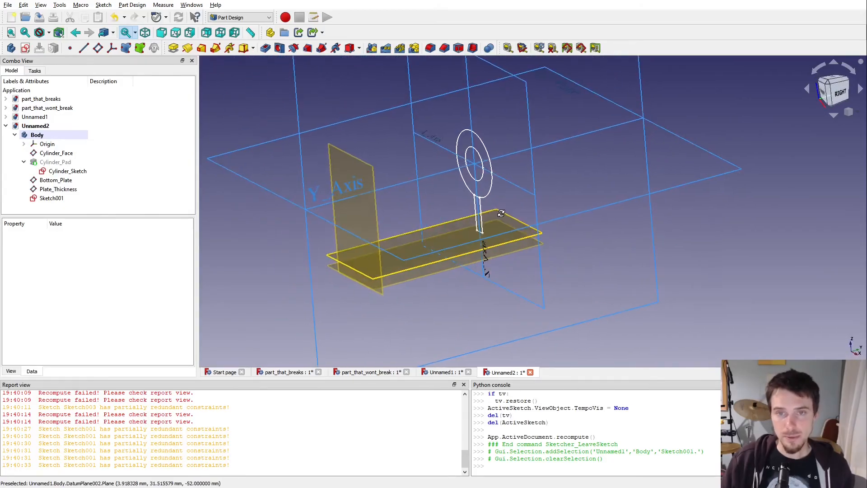
left_click(24, 48)
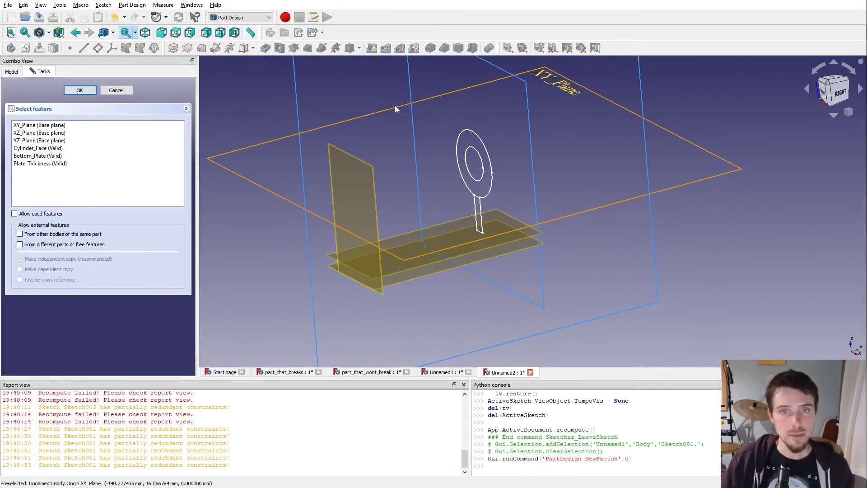
left_click(415, 132)
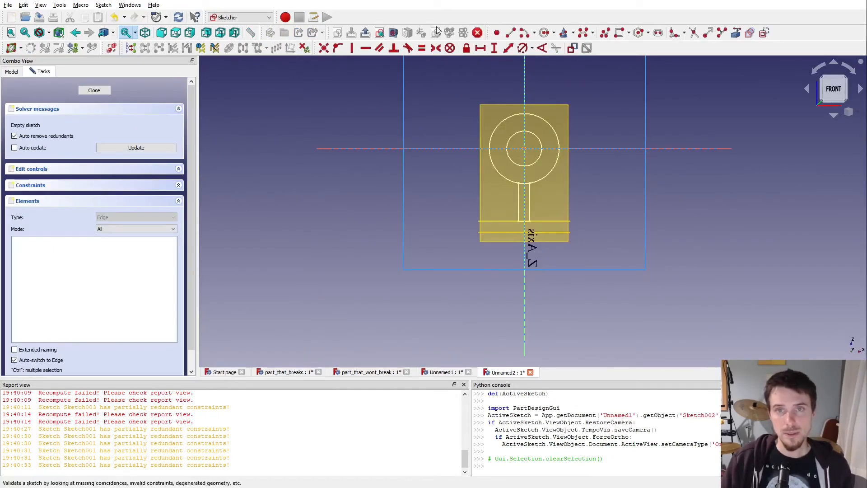
left_click(393, 33)
scroll(594, 145, "up", 2)
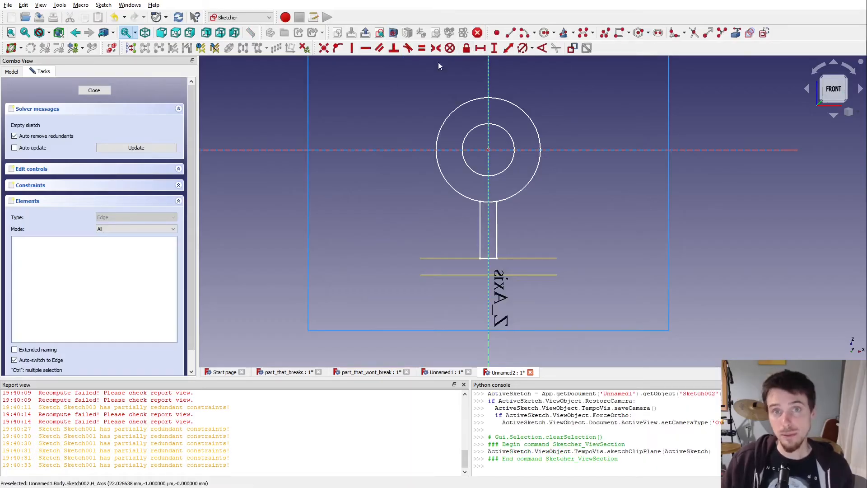
- Project the outer circle and the upper plate datum plane into the sketch as external geometry
left_click(525, 33)
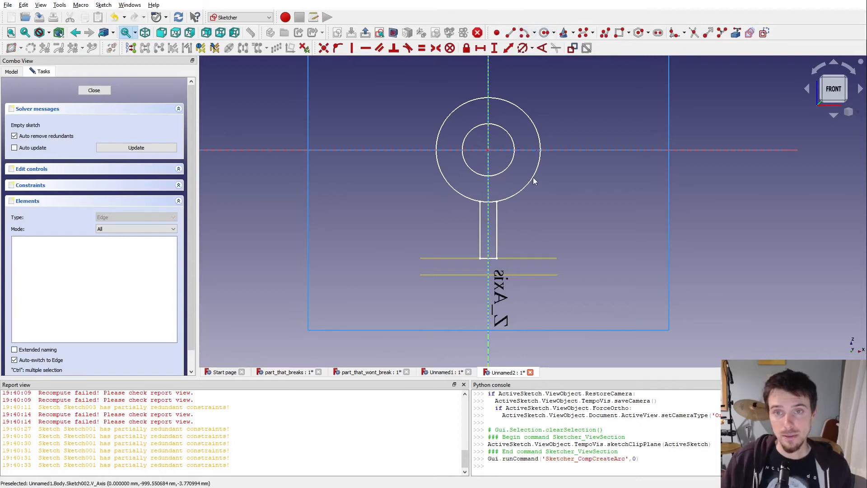
left_click(735, 33)
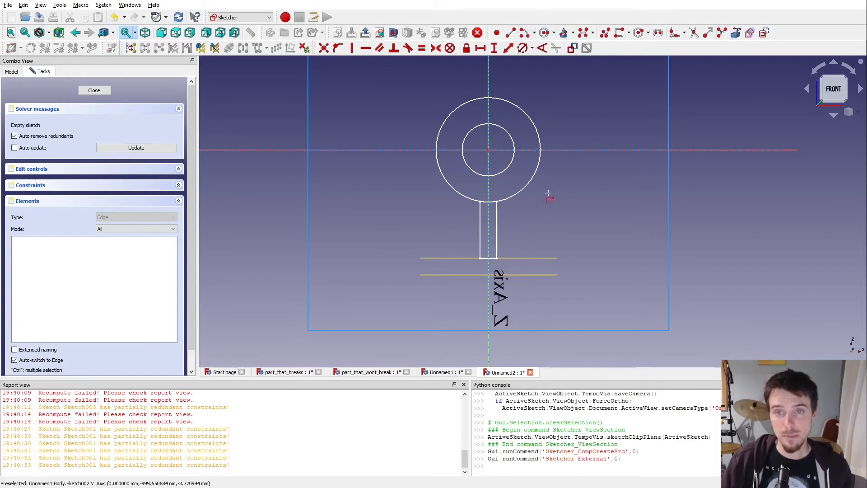
left_click(526, 187)
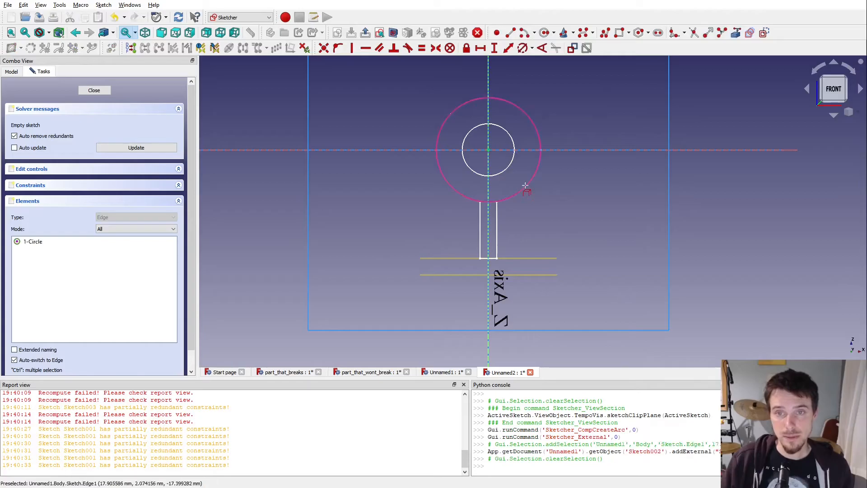
left_click(544, 259)
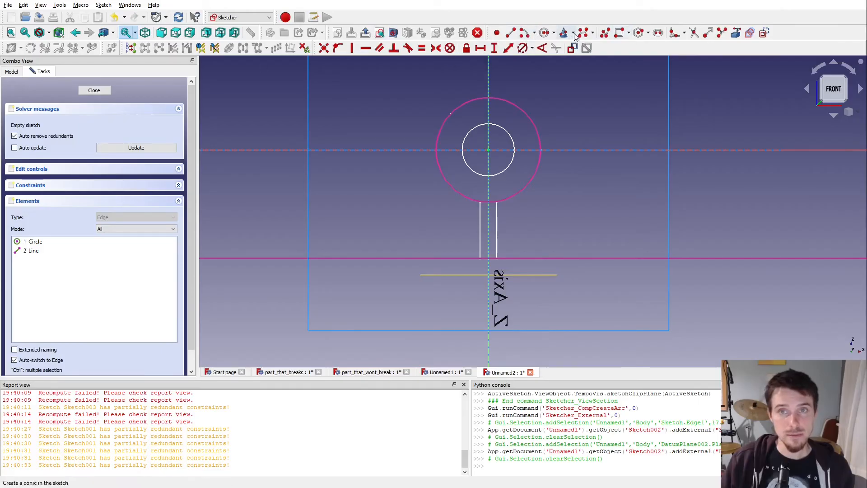
- Draw a three-line polyline from the circle down to the plane line, about 52 mm across, and back up to the circle
left_click(602, 36)
left_click(458, 195)
left_click(433, 258)
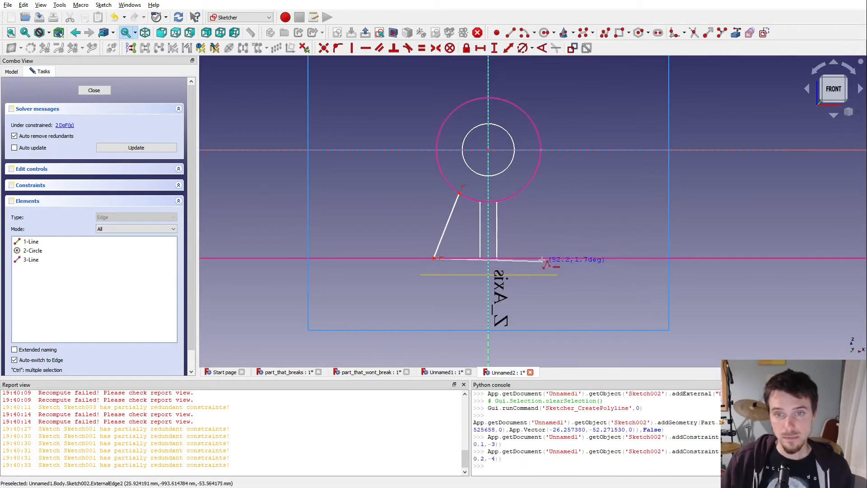
left_click(542, 258)
left_click(519, 194)
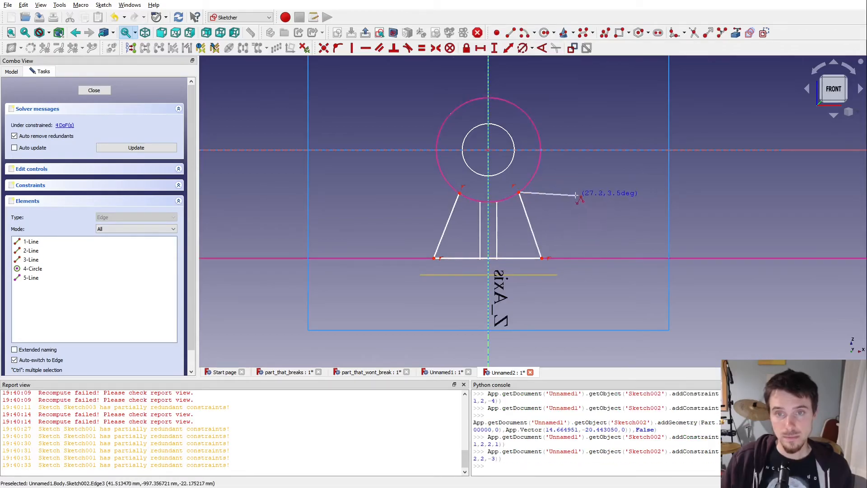
key("Escape")
key("Escape")
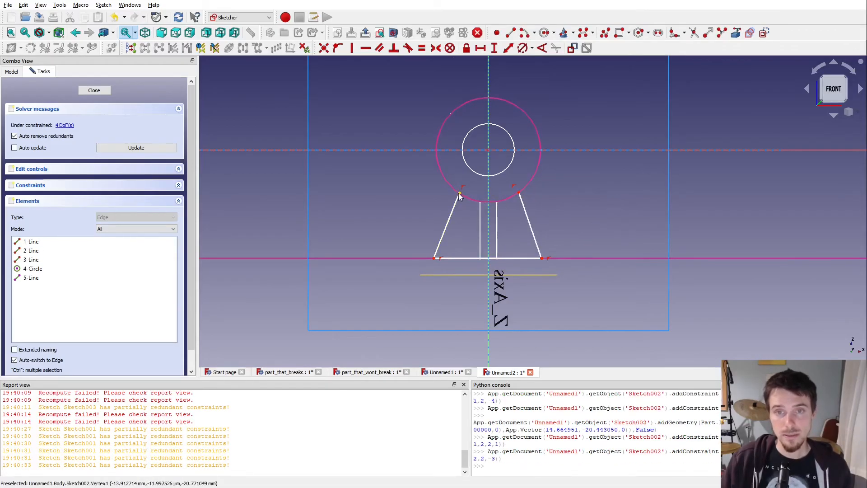
- Make the polyline's two upper endpoints on the circle symmetric about the vertical axis
left_click(460, 193)
left_click(488, 194)
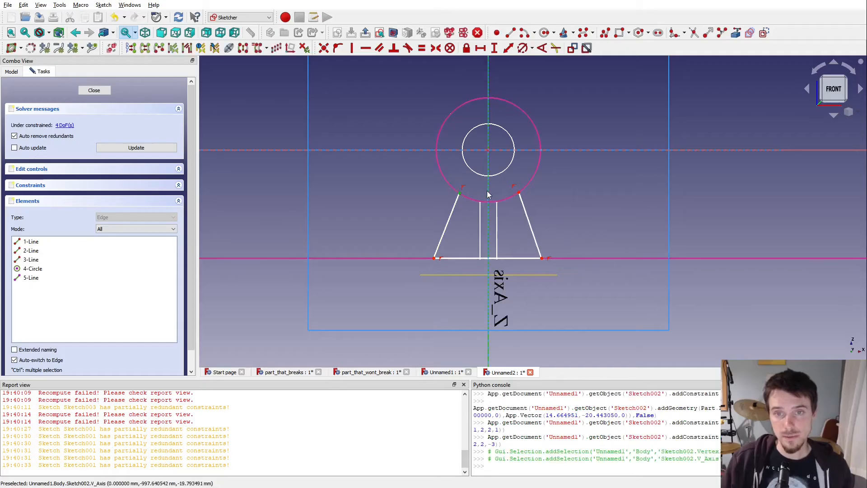
left_click(518, 192)
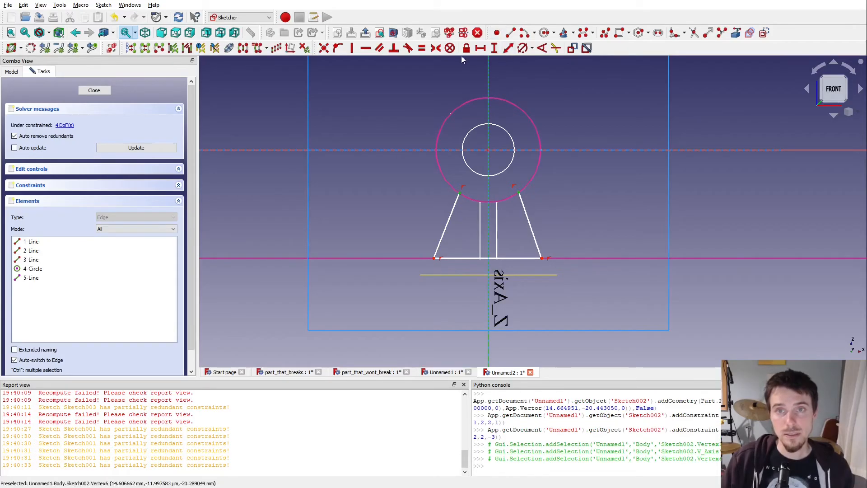
left_click(436, 49)
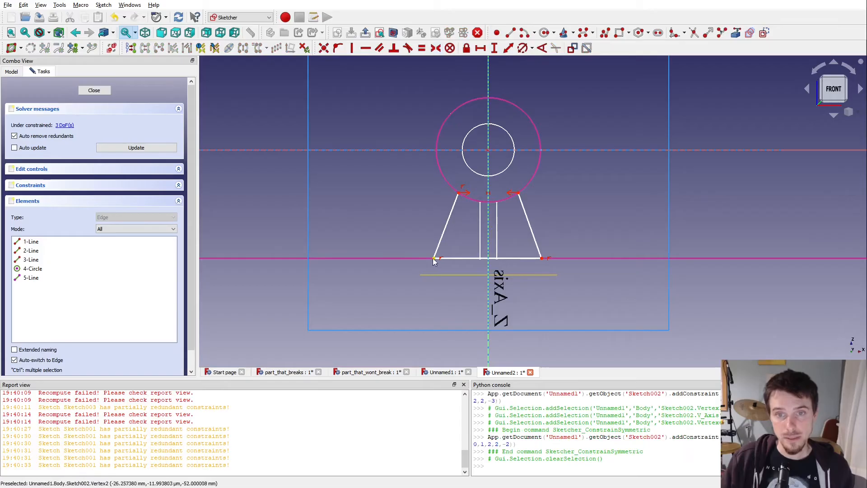
left_click_drag(438, 264, 424, 263)
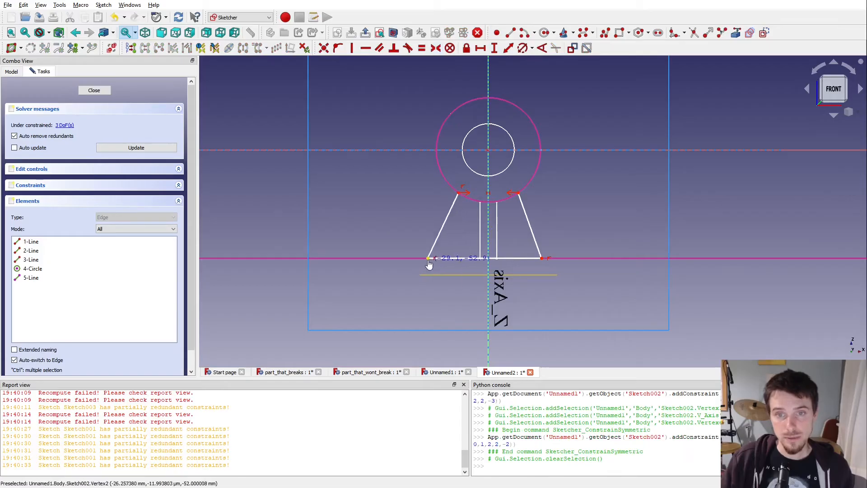
left_click(541, 259)
left_click(489, 194)
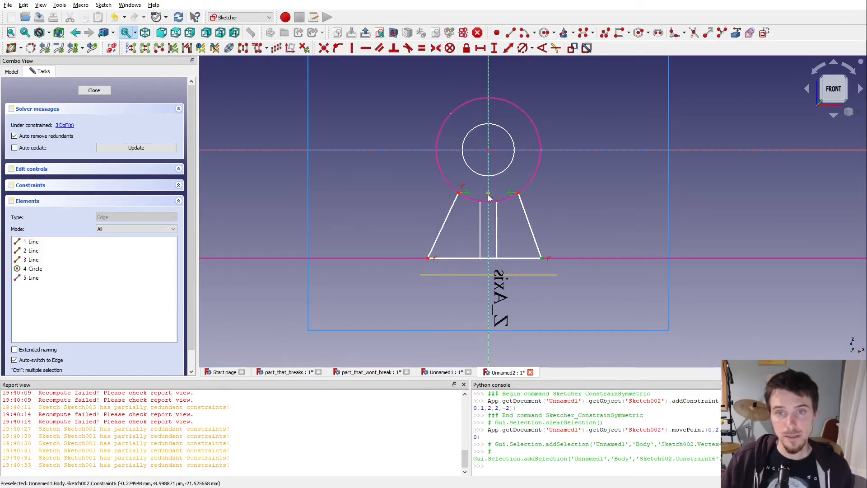
left_click(427, 259)
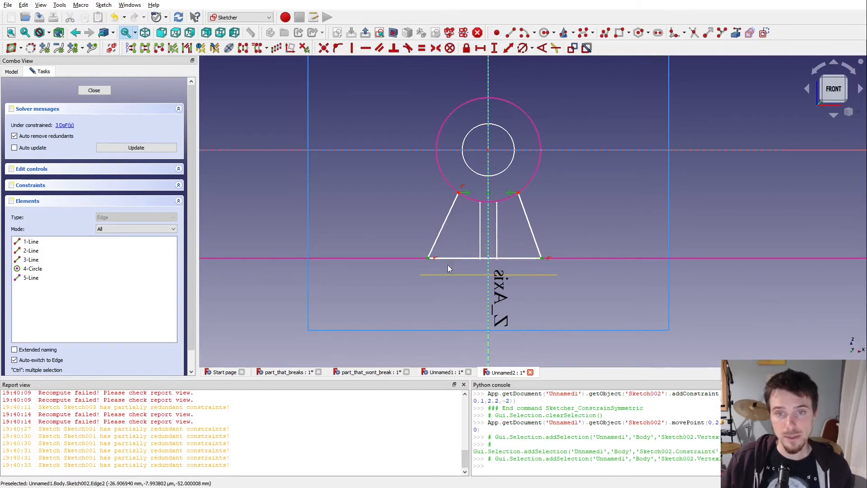
left_click(489, 274)
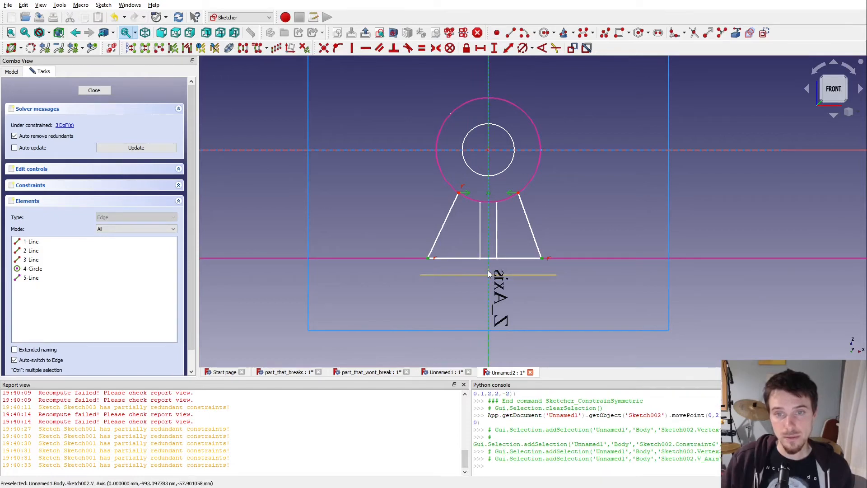
left_click(543, 258)
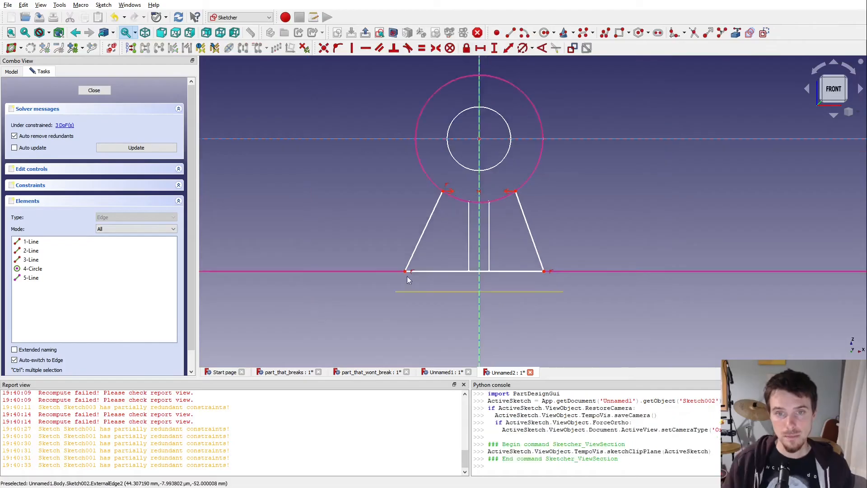
- Make the polyline's two lower endpoints symmetric about the vertical axis
left_click(405, 272)
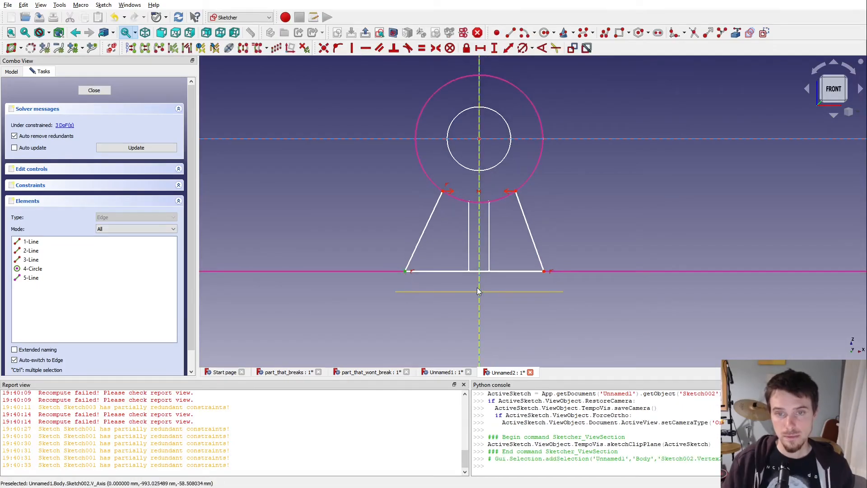
left_click(480, 291)
left_click(544, 271)
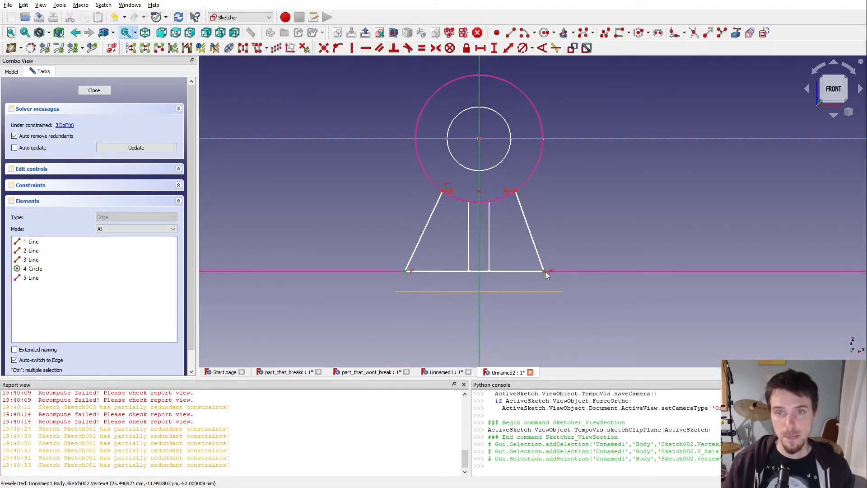
left_click(436, 48)
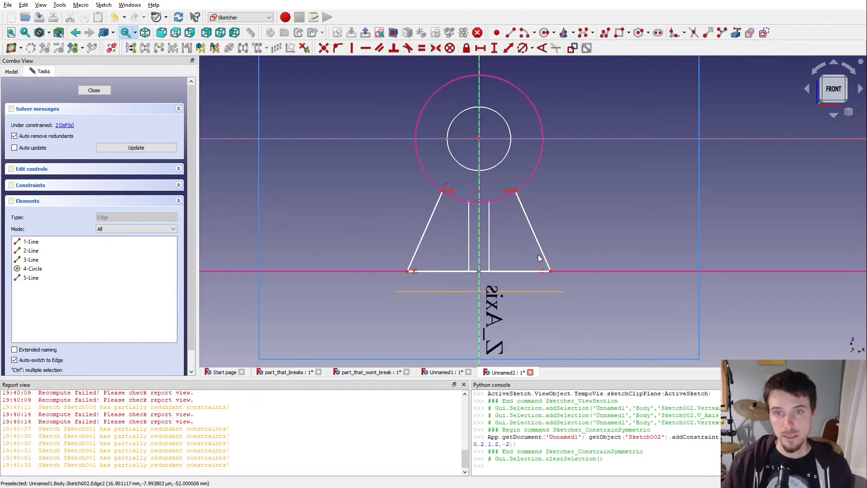
- Try to dimension the vertical distance between the right slanted line's upper and lower endpoints, and undo that constraint
left_click(495, 48)
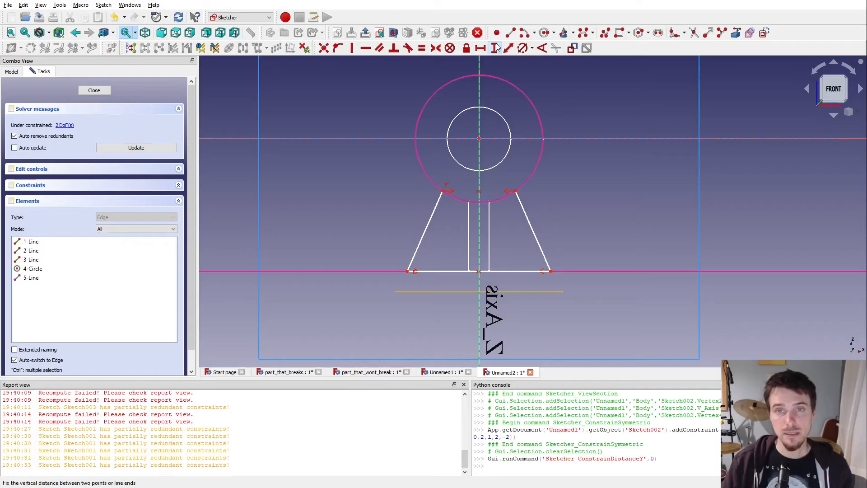
left_click(515, 191)
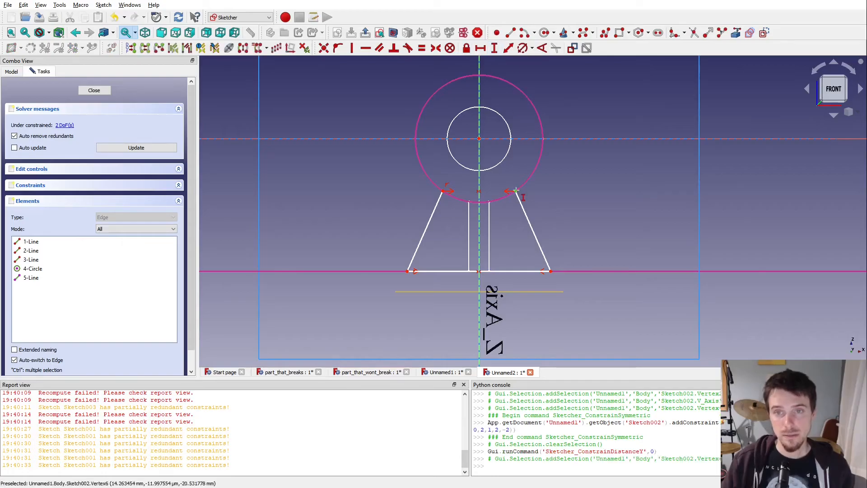
left_click(550, 271)
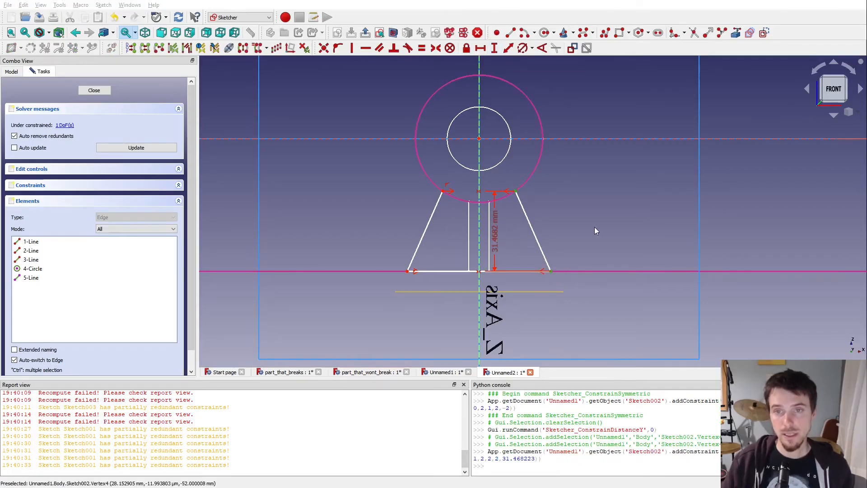
key("ctrl+z")
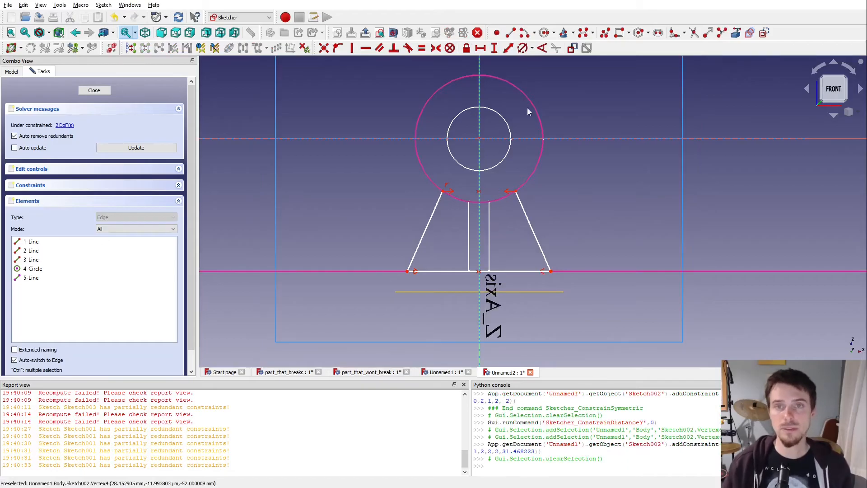
- Constrain the right slanted line's upper endpoint to a distance of 10 mm from the horizontal axis
left_click(506, 49)
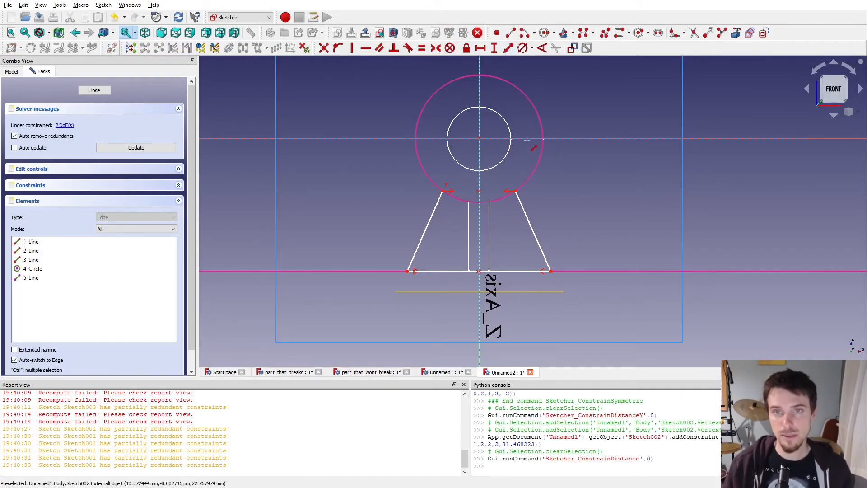
left_click(516, 192)
left_click(566, 142)
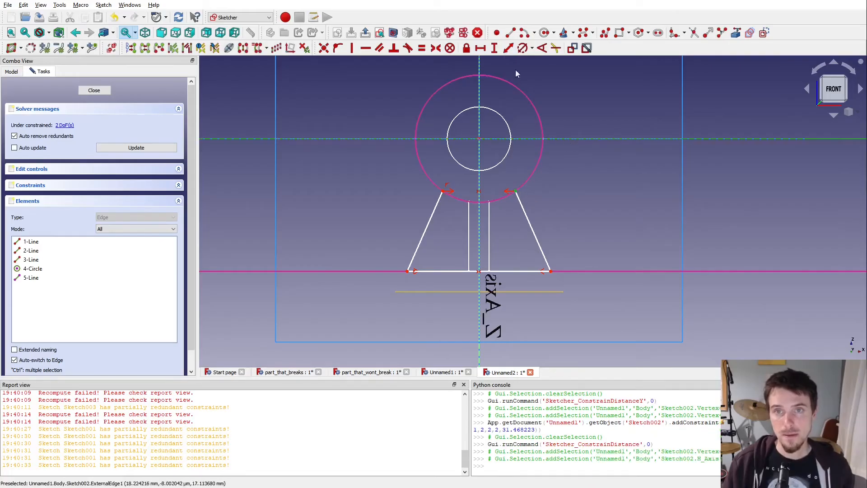
left_click(507, 48)
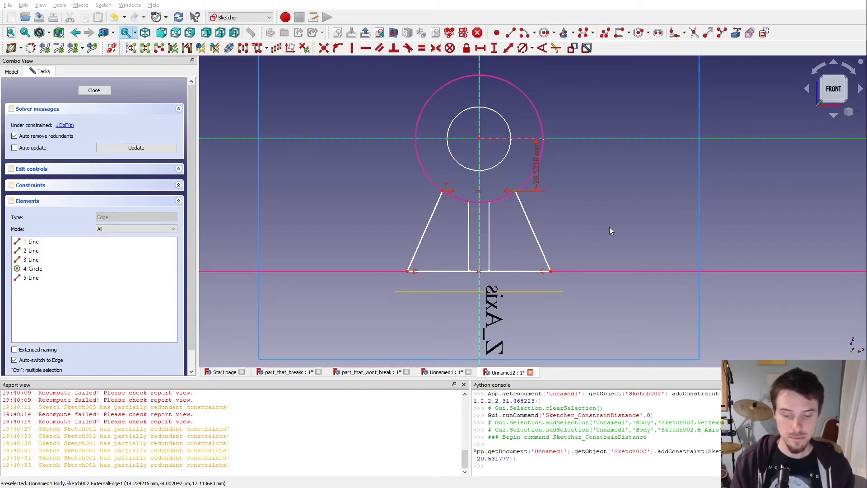
type("10")
key("Return")
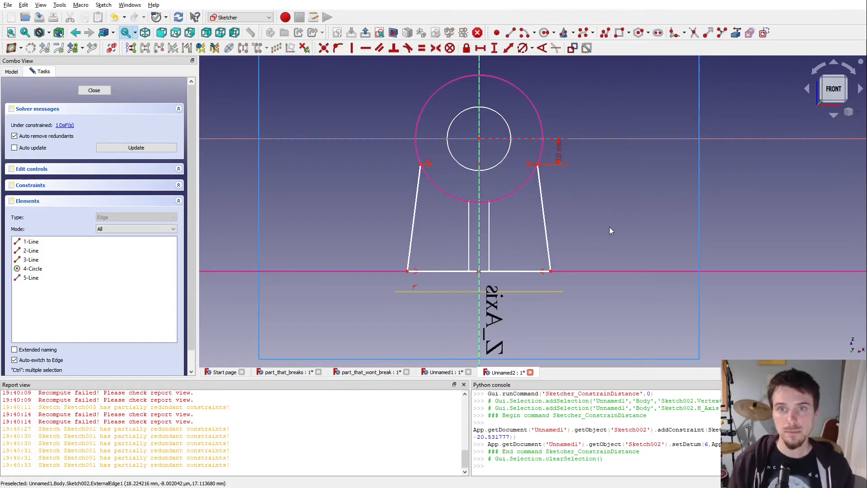
- Widen the profile's base and set the bottom line's horizontal length to 70 mm
left_click(421, 166)
left_click_drag(407, 273, 392, 272)
key("l")
left_click(419, 272)
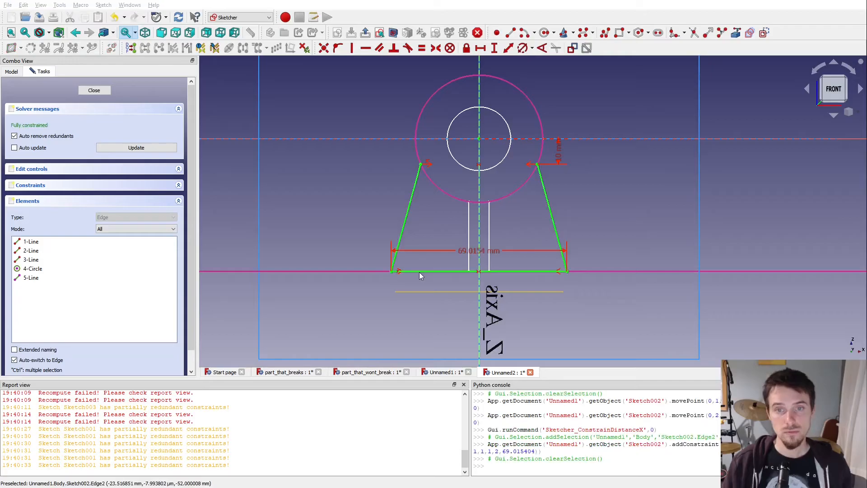
type("70")
key("Return")
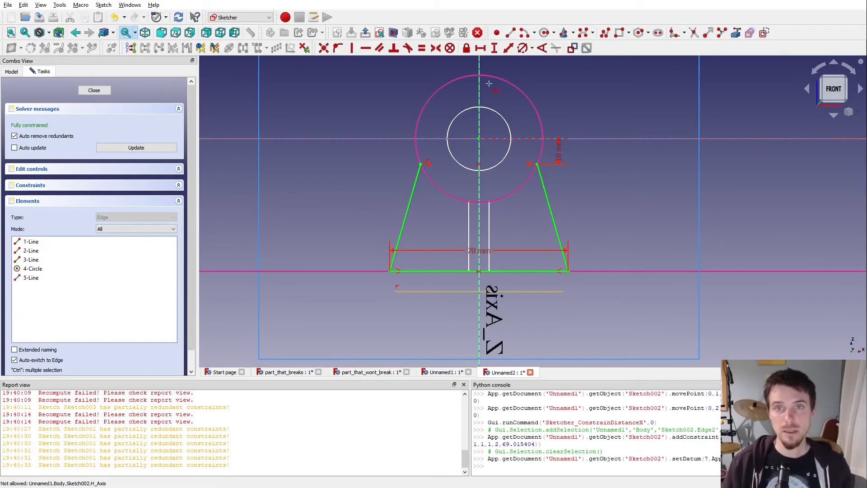
- Close the tapered profile with an arc centred on the origin between the two upper endpoints, and leave the sketch
left_click(522, 32)
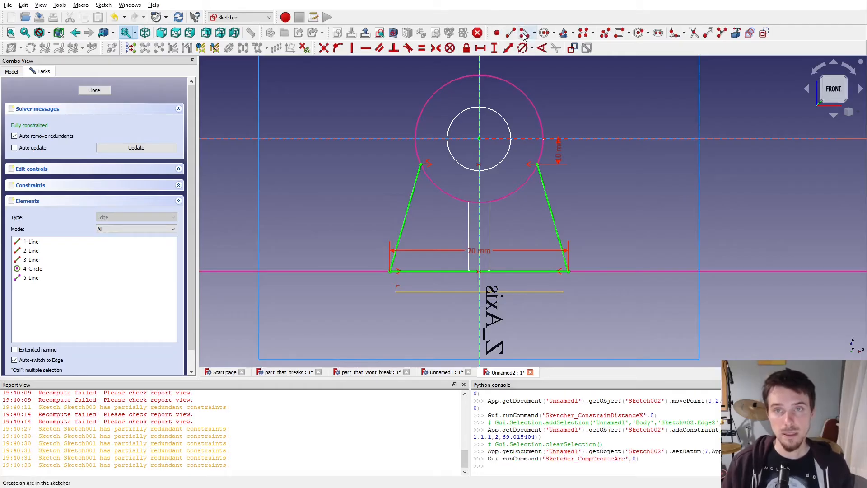
left_click(479, 139)
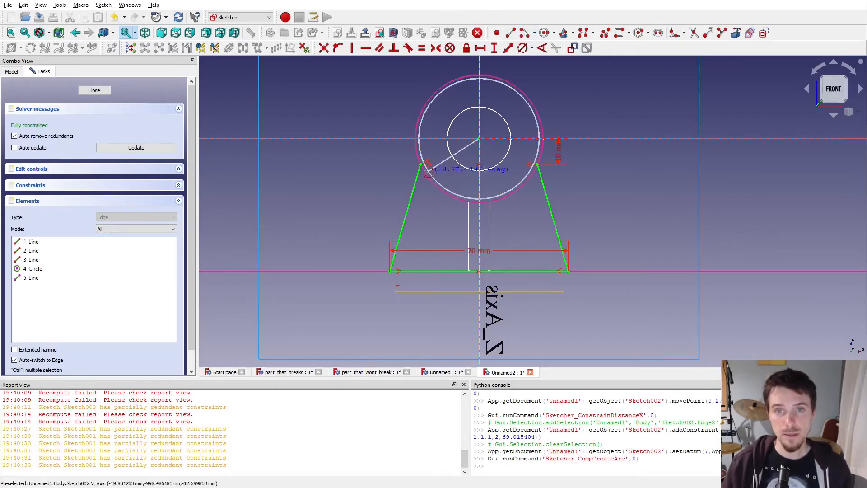
left_click(420, 165)
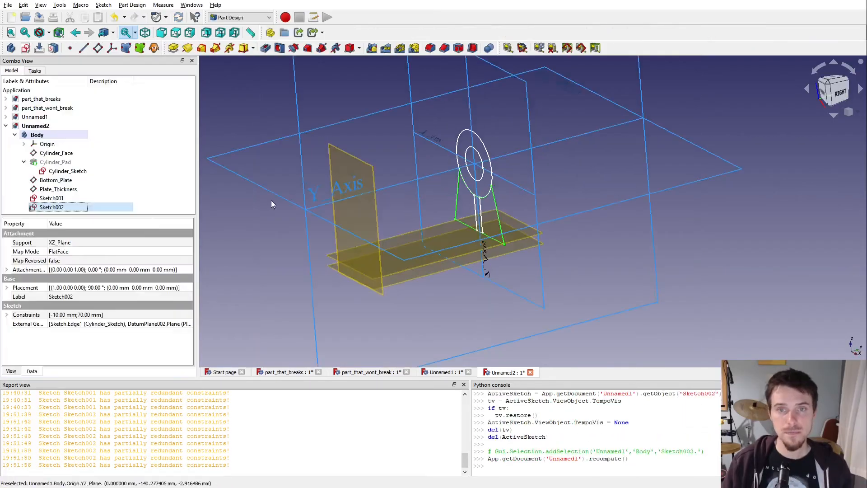
mouse_move(271, 201)
middle_mouse_down()
mouse_move(443, 207)
mouse_move(436, 213)
middle_mouse_up()
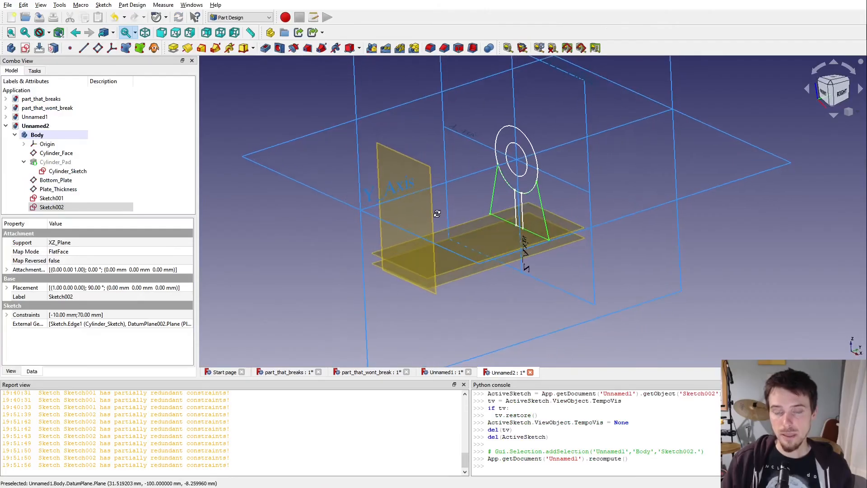
middle_click_drag(451, 272, 452, 303)
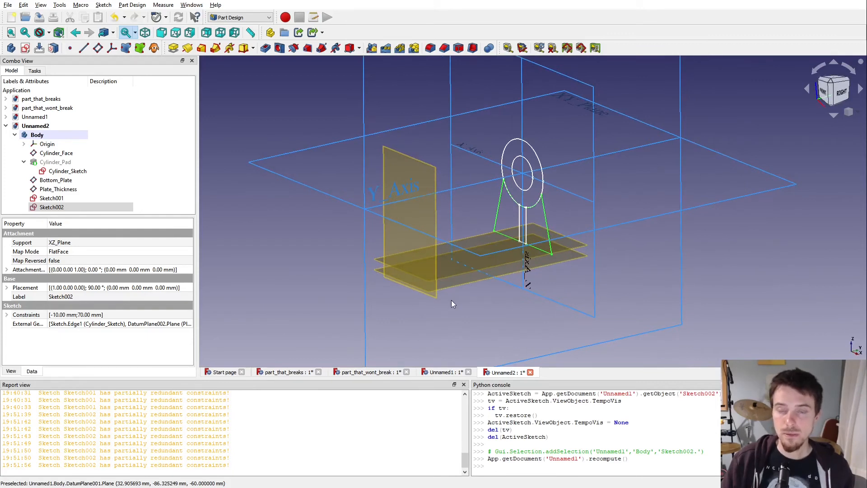
left_click(459, 274)
left_click(366, 322)
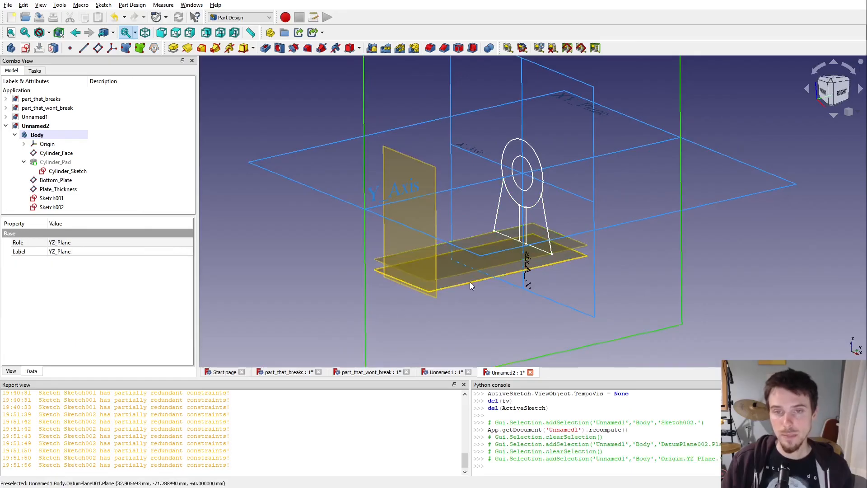
left_click(469, 286)
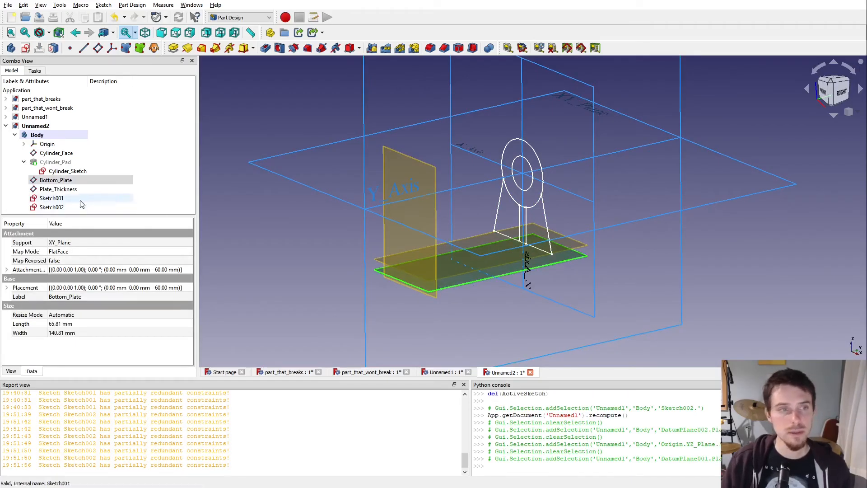
- Rename Sketch001, the narrow 8 mm rib profile, as Long_Rib
left_click(61, 201)
left_click(62, 200)
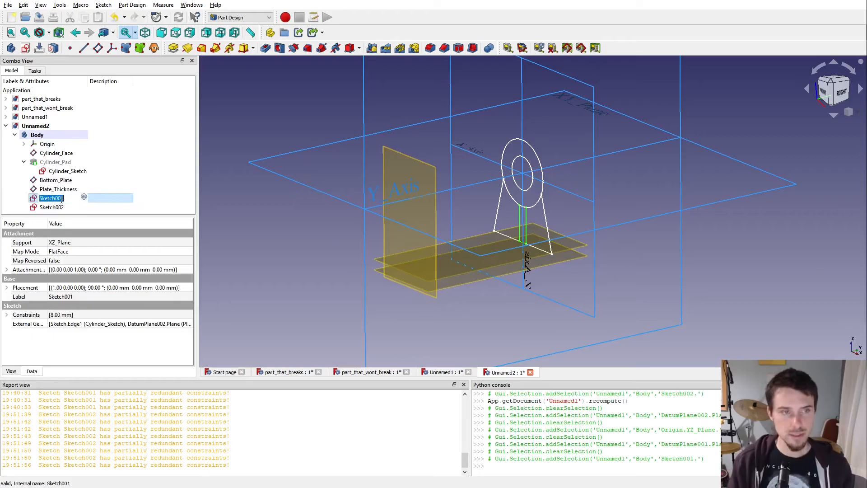
key("BackSpace")
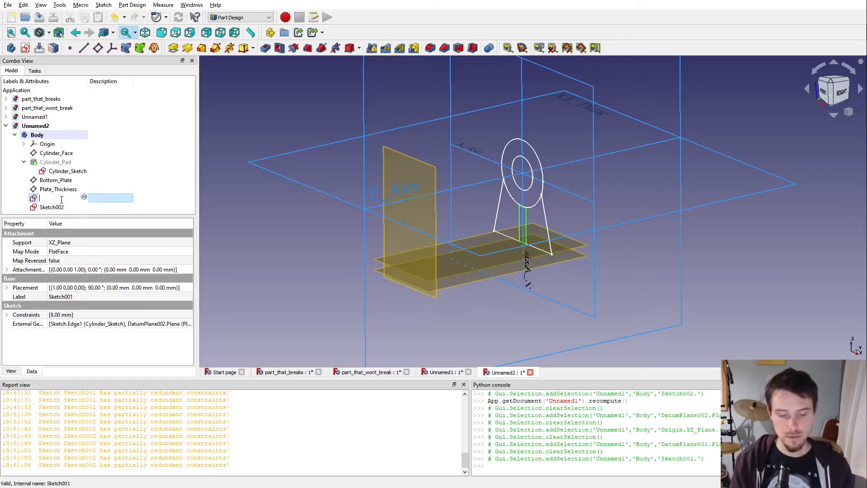
type("Long_R")
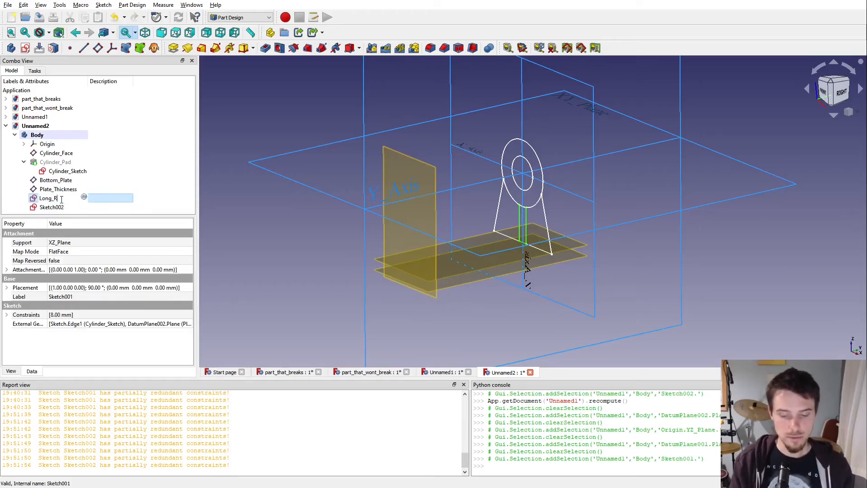
type("ib")
key("Return")
- Rename Sketch002, the tapered support profile, as Rear_Rib
left_click(56, 208)
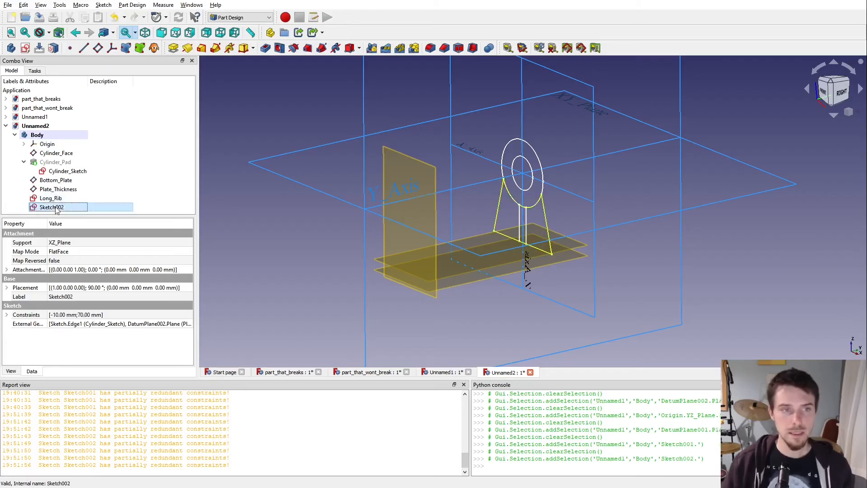
left_click(56, 208)
type("Rear_Rib")
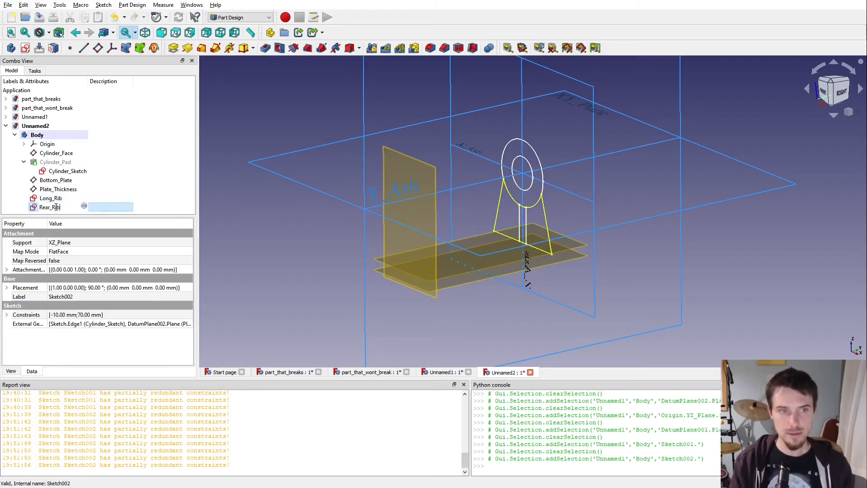
key("Return")
- Start a new sketch on the Bottom_Plate datum plane
left_click(512, 278)
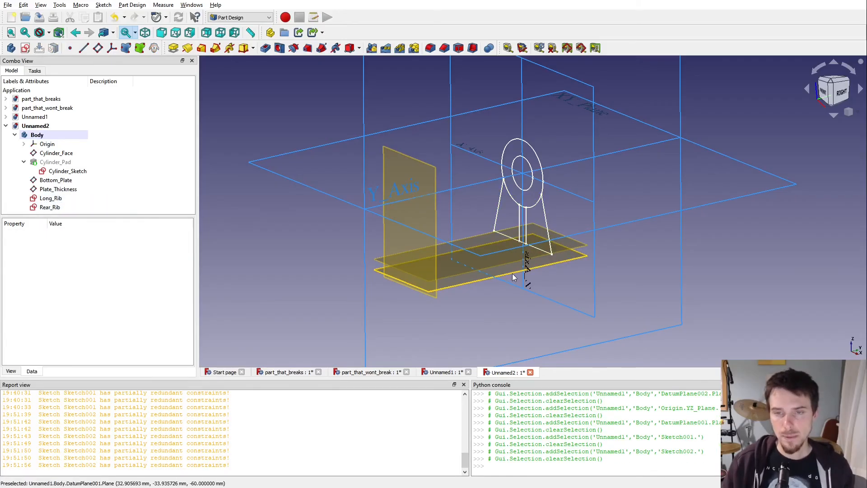
left_click(512, 273)
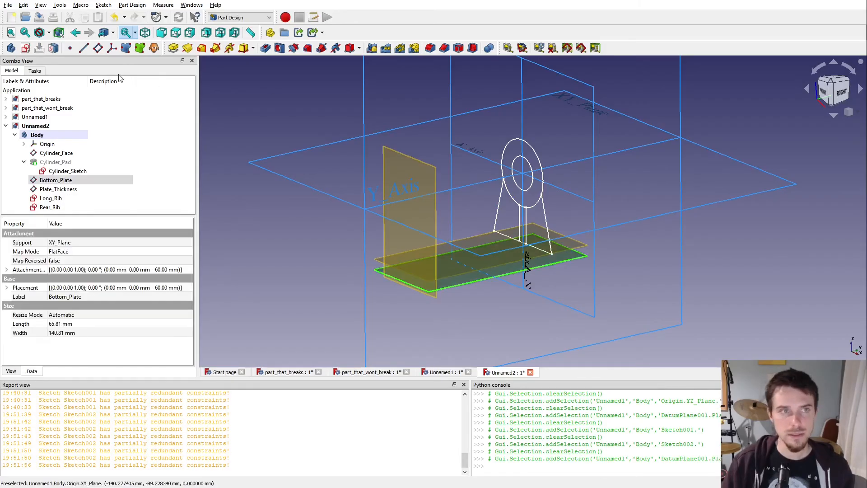
left_click(25, 48)
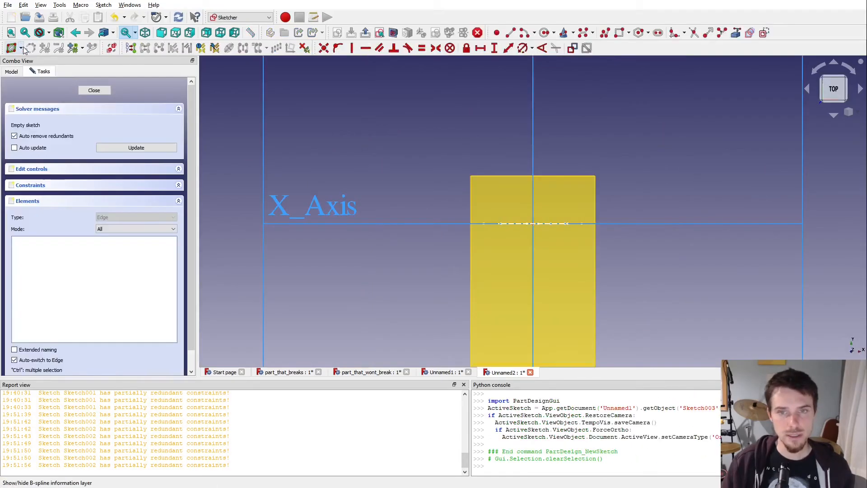
- Try the section view in the new base plate sketch and switch it off again
left_click(393, 33)
mouse_move(511, 183)
middle_mouse_down()
mouse_move(469, 163)
mouse_move(483, 177)
middle_mouse_up()
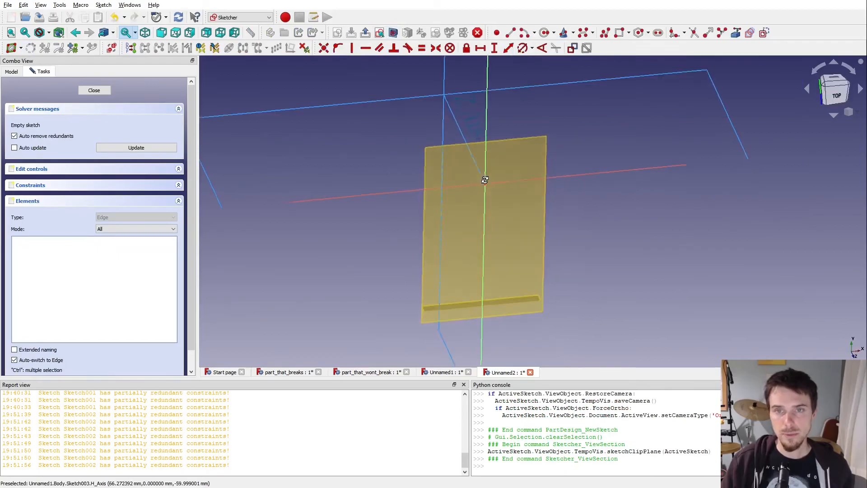
left_click(393, 32)
mouse_move(413, 111)
middle_mouse_down()
mouse_move(405, 91)
mouse_move(500, 131)
mouse_move(466, 114)
mouse_move(441, 217)
mouse_move(429, 194)
mouse_move(459, 189)
mouse_move(393, 205)
mouse_move(464, 204)
middle_mouse_up()
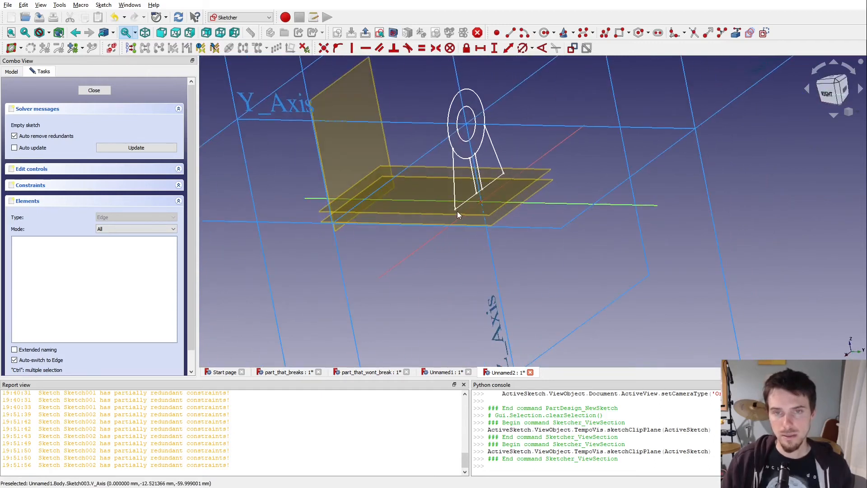
- Reference the lower edge of the Rear_Rib profile as external geometry in the base plate sketch and align the view to the sketch
mouse_move(499, 207)
middle_mouse_down()
mouse_move(385, 223)
mouse_move(475, 230)
middle_mouse_up()
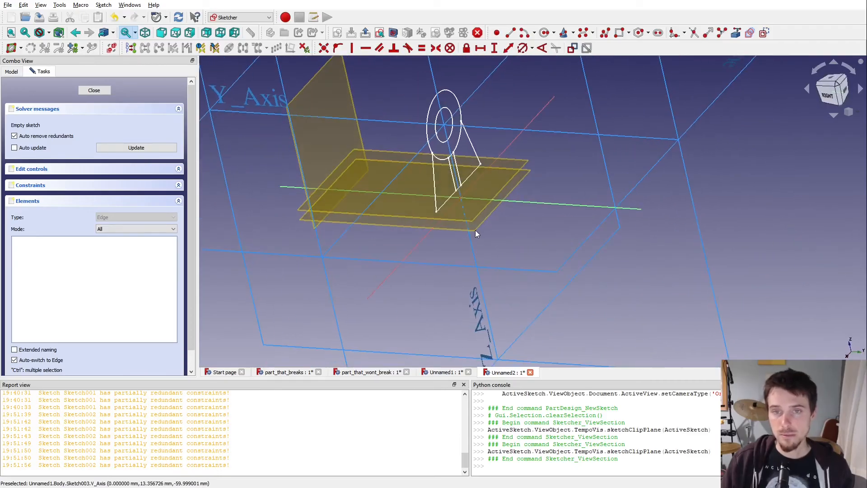
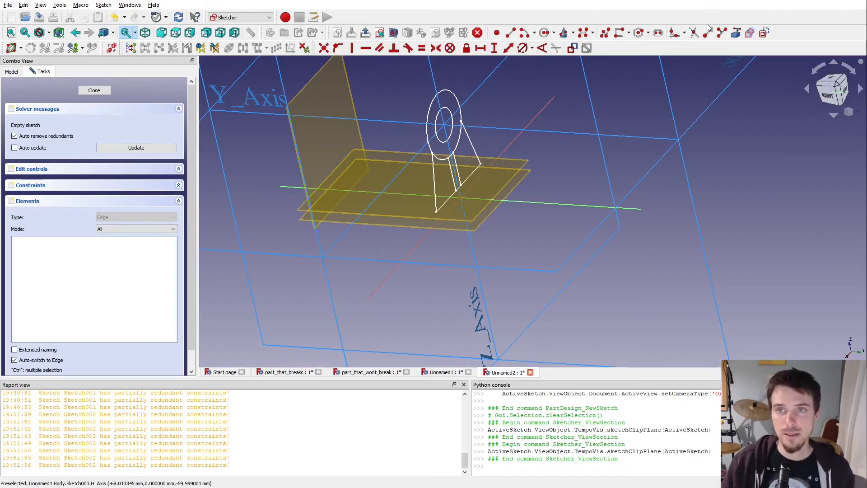
left_click(736, 33)
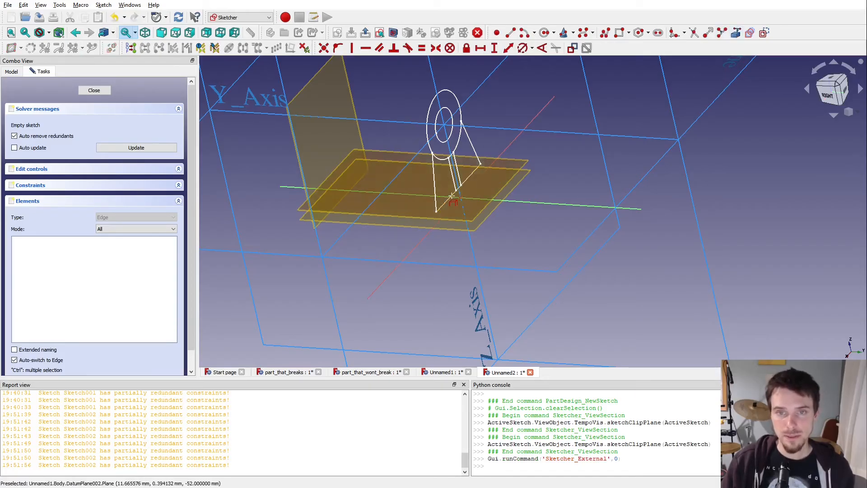
left_click(452, 198)
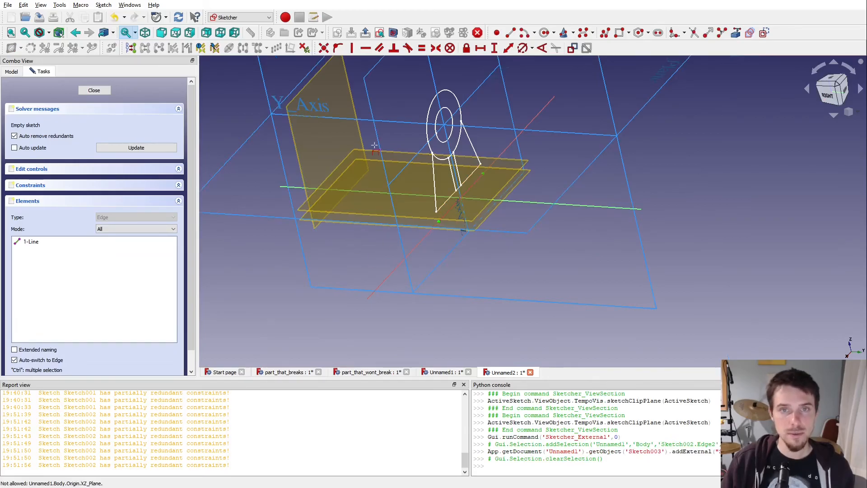
left_click(379, 32)
left_click(394, 33)
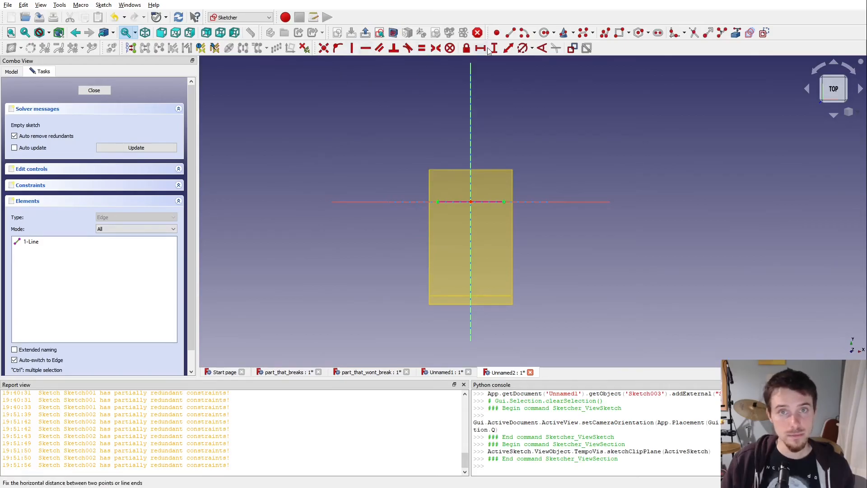
- Sketch a rectangle for the base plate starting at the left end of the referenced rib edge and extending past its right end
left_click(618, 33)
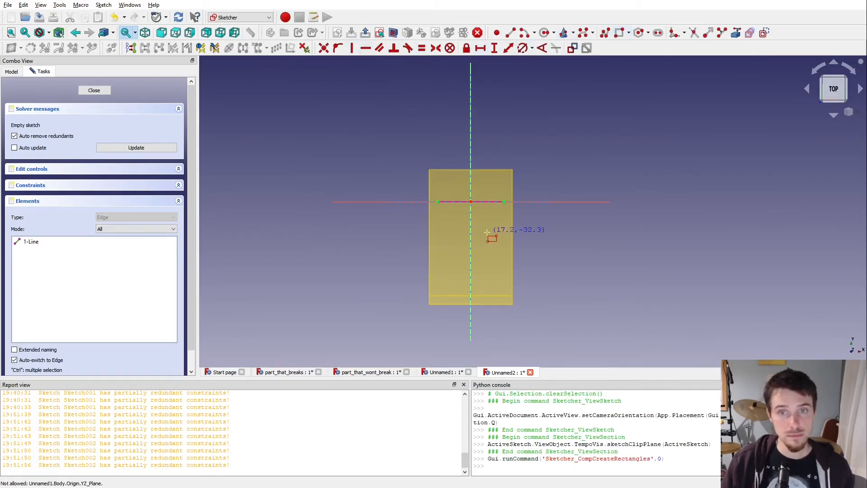
left_click(437, 202)
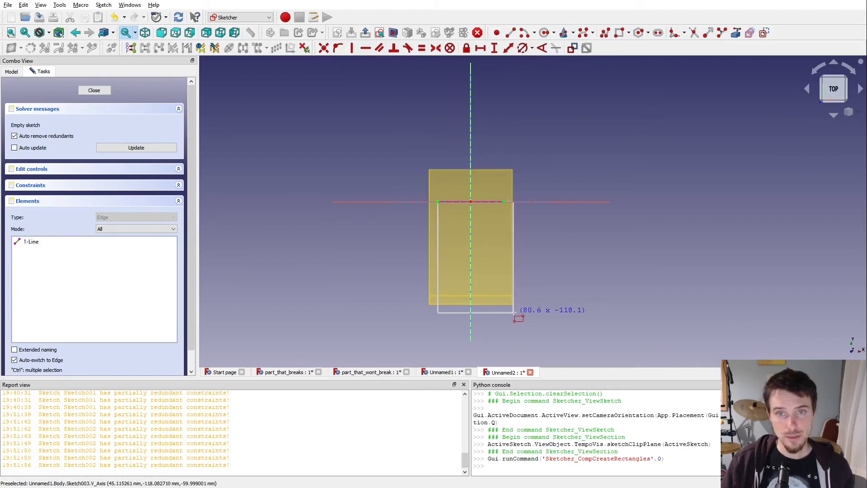
left_click(575, 341)
- Constrain the referenced edge's right endpoint onto the rectangle's right side, then shorten the rectangle to a height of about 98 mm
left_click(503, 202)
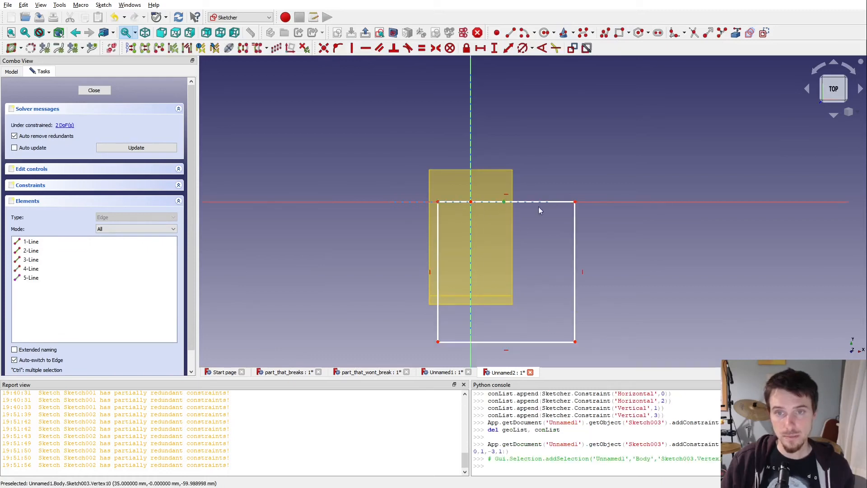
left_click(574, 211)
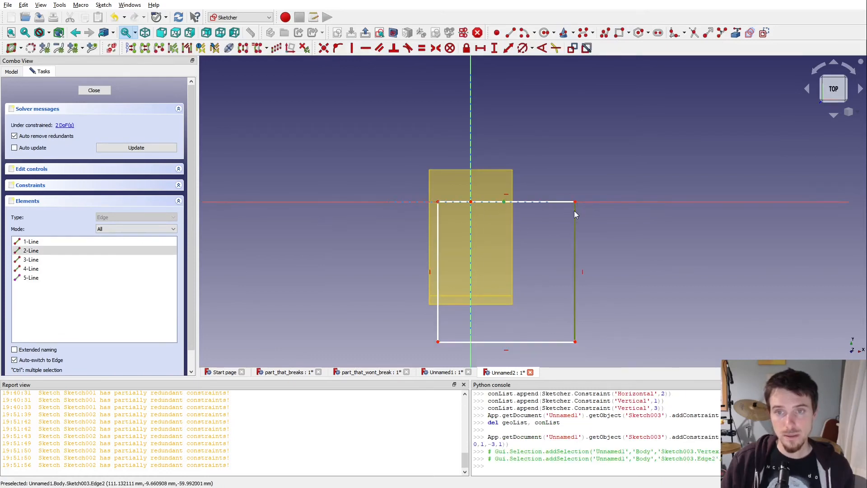
left_click(338, 48)
left_click_drag(438, 341, 438, 294)
- Constrain the rectangle's vertical side to 90 mm and leave the base plate sketch
mouse_move(398, 241)
middle_mouse_down()
mouse_move(455, 226)
mouse_move(422, 226)
mouse_move(495, 196)
middle_mouse_up()
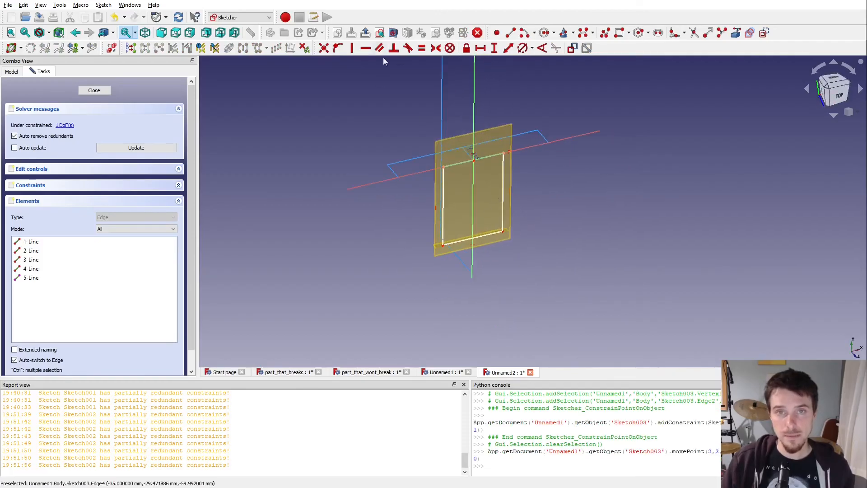
left_click(503, 175)
left_click(494, 49)
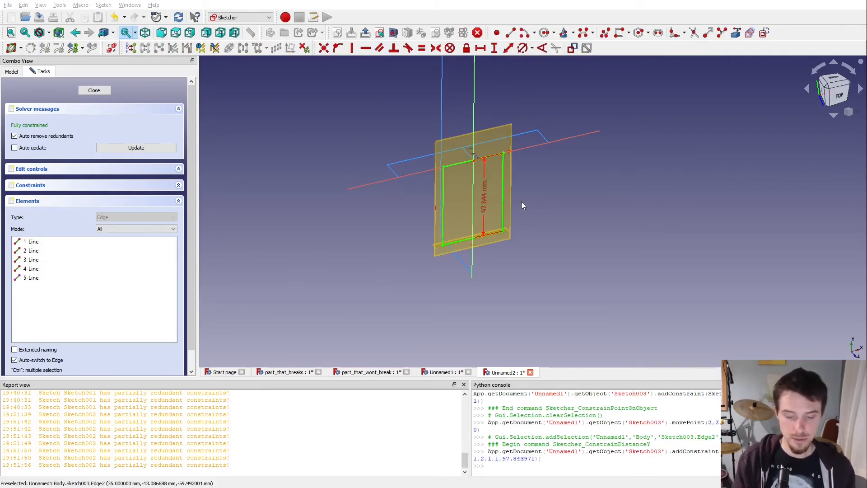
type("90")
key("Return")
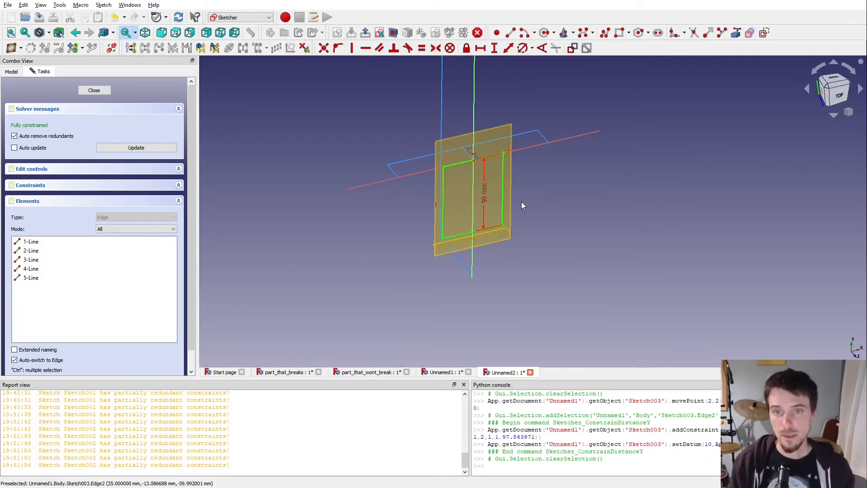
left_click(365, 32)
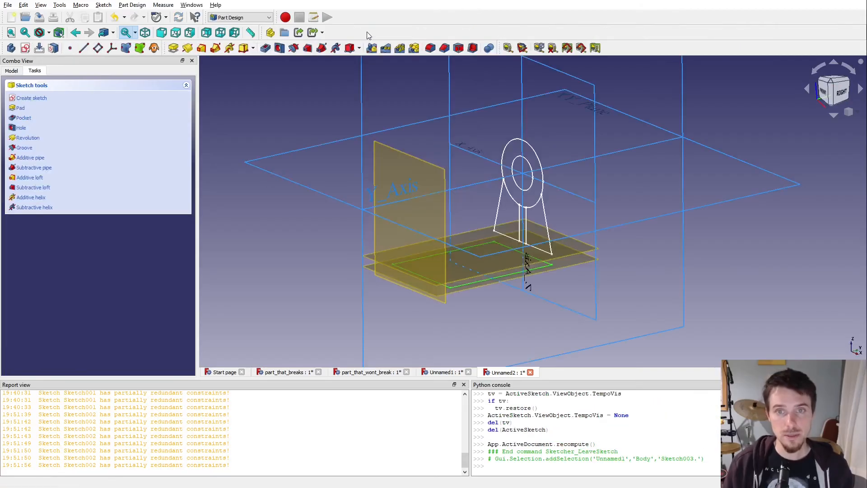
- Rename Sketch003, the base plate rectangle, as Base_Footprint
left_click(245, 56)
scroll(418, 156, "up", 1)
scroll(419, 156, "down", 2)
mouse_move(415, 186)
middle_mouse_down()
mouse_move(389, 164)
mouse_move(405, 177)
middle_mouse_up()
left_click(12, 70)
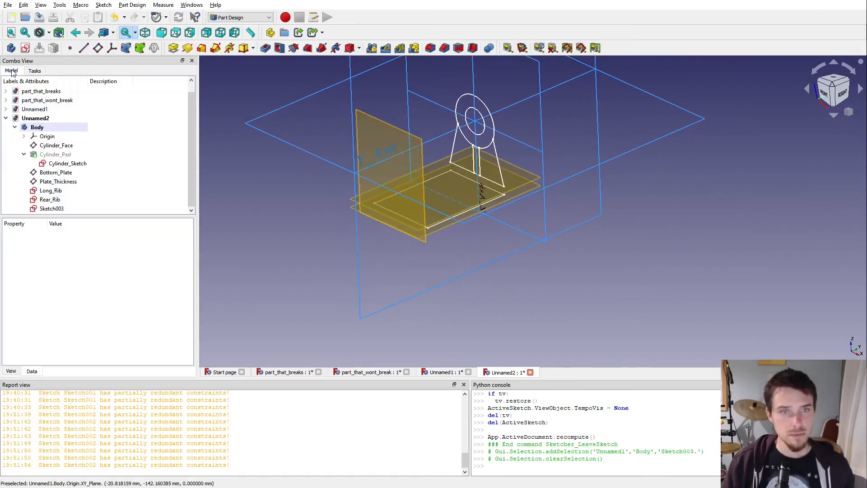
left_click(50, 209)
left_click(44, 210)
type("Base_Footprint")
key("Return")
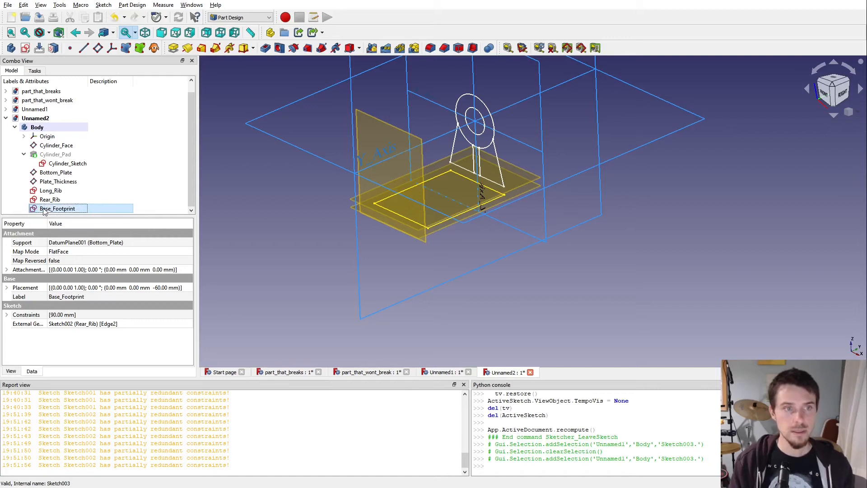
- Make Cylinder_Pad visible again and hide Cylinder_Sketch
left_click(245, 237)
left_click(61, 154)
key("space")
left_click(301, 238)
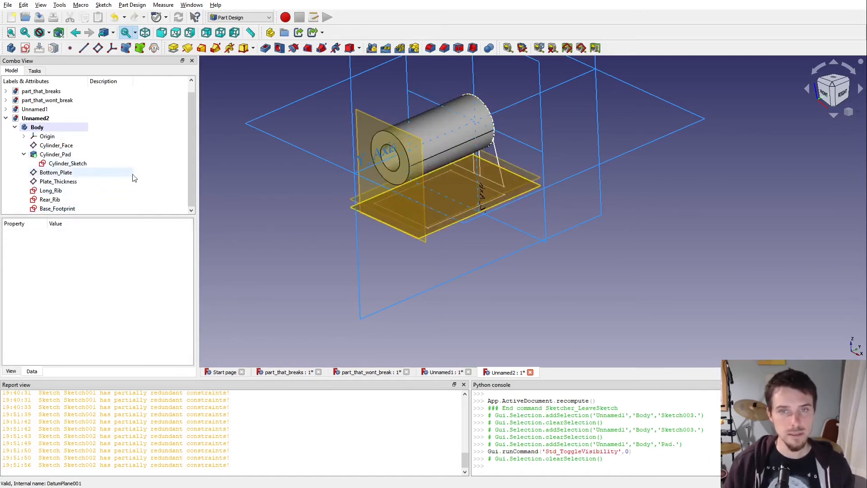
left_click(79, 172)
left_click(75, 164)
key("space")
left_click(263, 232)
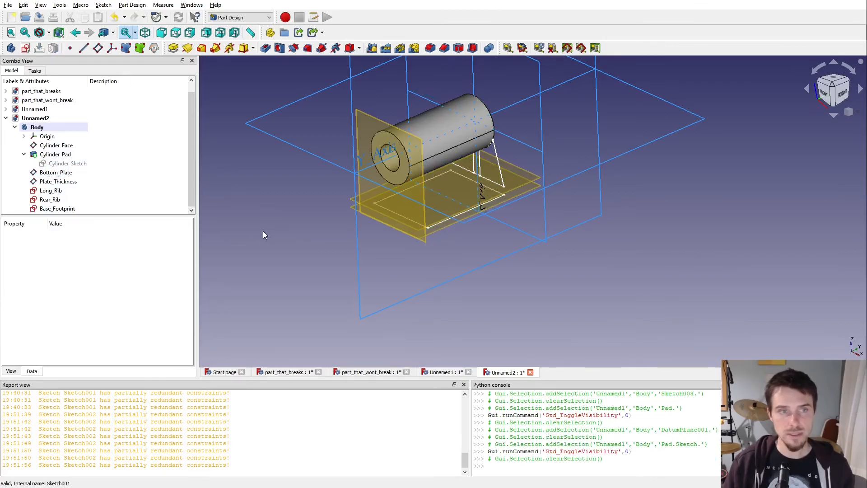
left_click(85, 174)
left_click(307, 230)
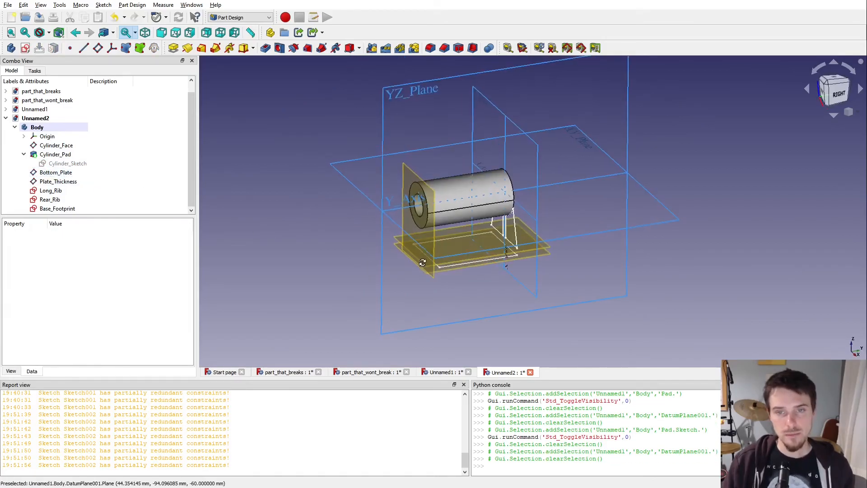
left_click(69, 173)
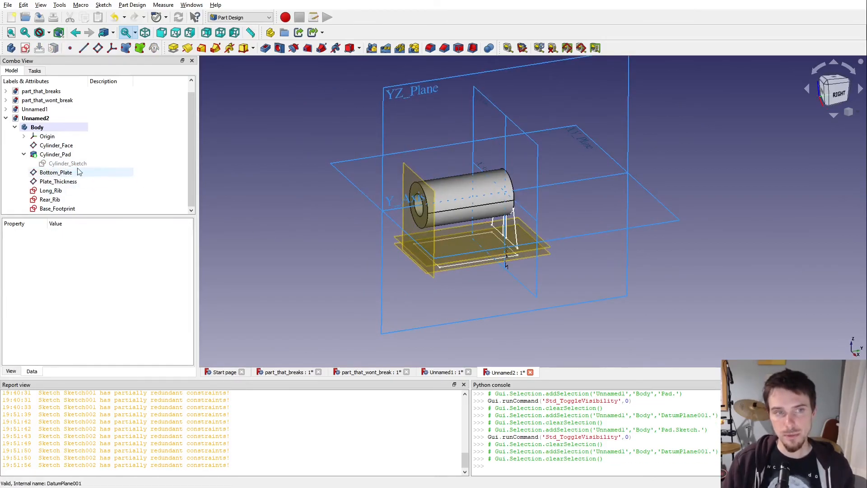
left_click(396, 259)
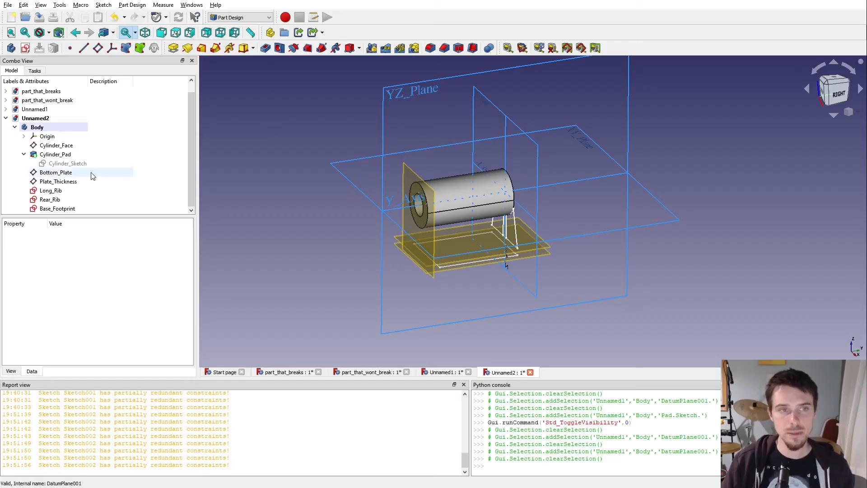
- Rename the Rear_Rib sketch as Rear_Rib_Sketch
left_click(63, 198)
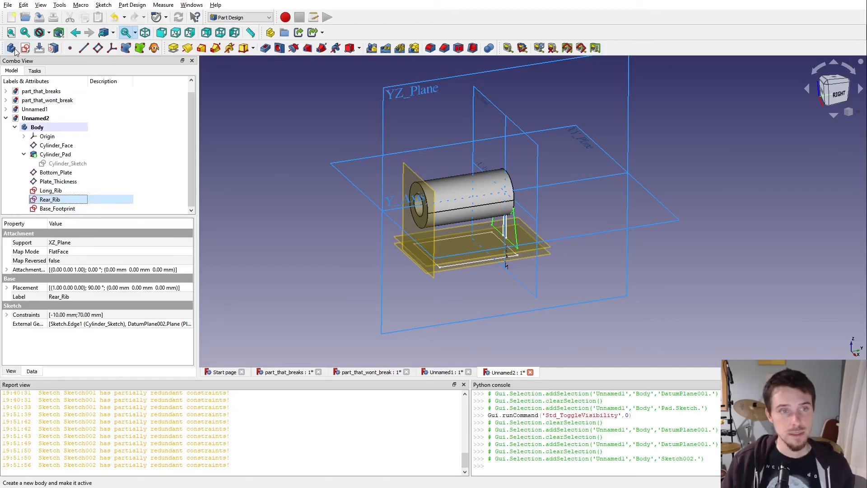
left_click(84, 199)
left_click(59, 199)
type("Sketc")
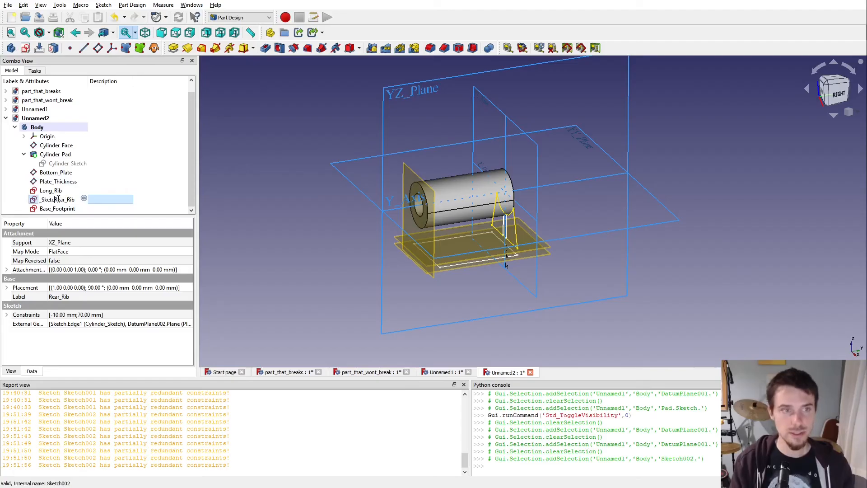
key("BackSpace")
key("BackSpace")
key("BackSpace")
key("BackSpace")
key("BackSpace")
key("BackSpace")
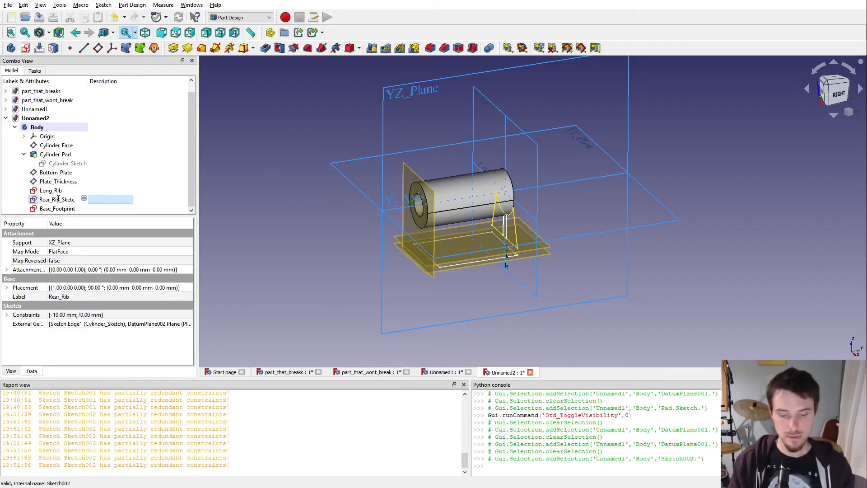
key("Return")
- Rename the Long_Rib sketch as Long_Rib_Sketch
left_click(51, 190)
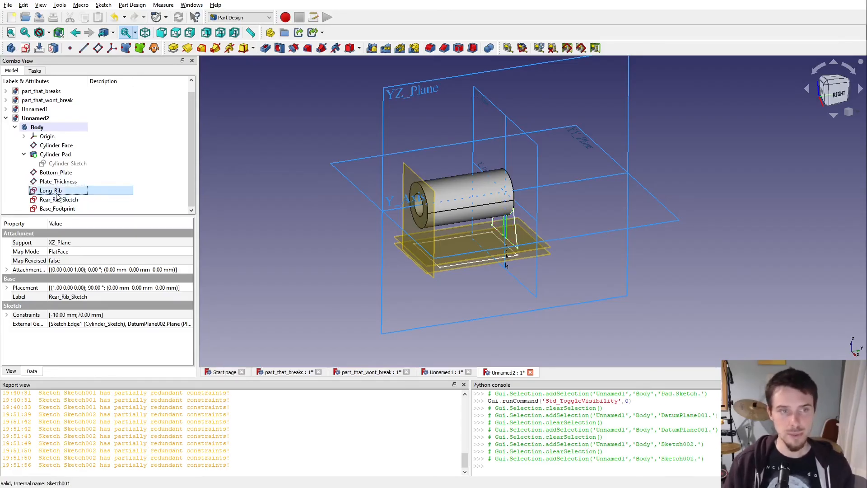
left_click(51, 190)
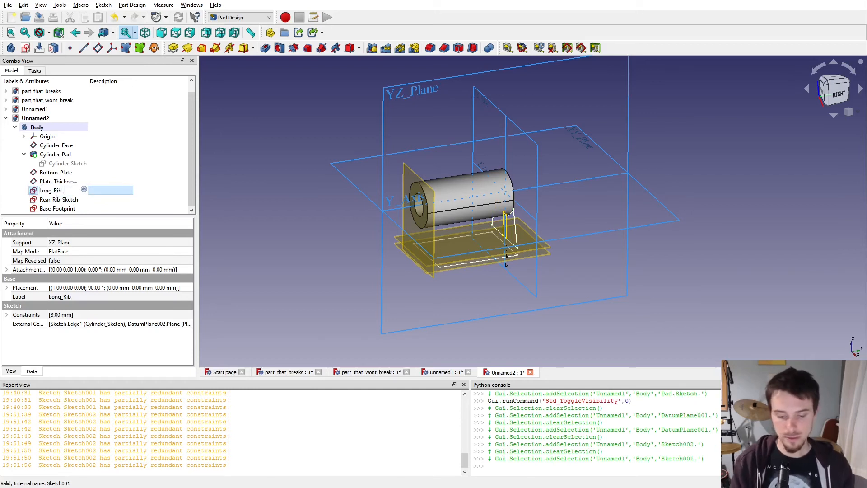
type("_Sketch")
key("Return")
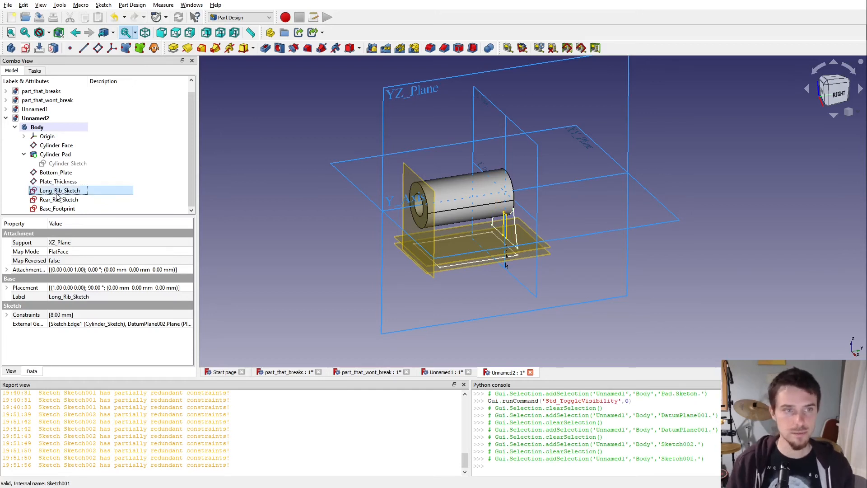
- Rename the Base_Footprint sketch as Base_Footprint_Sketch
left_click(64, 208)
left_click(66, 208)
key("End")
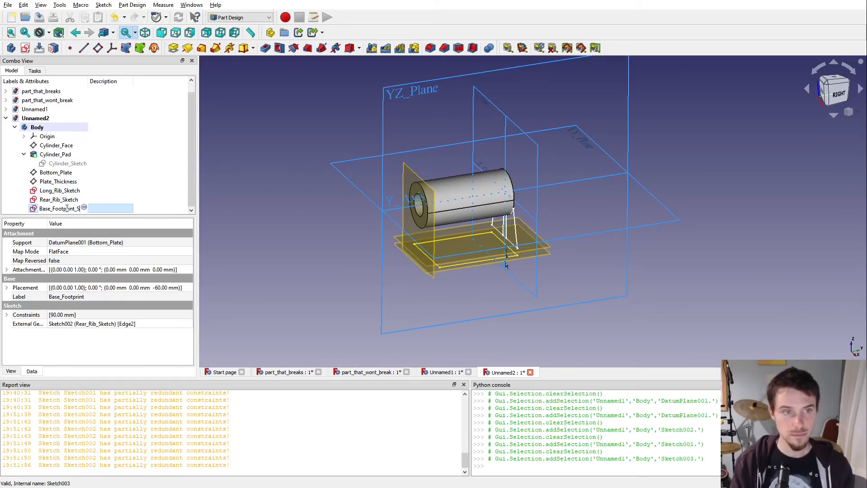
type("_Sketch")
key("Return")
- Pad Rear_Rib_Sketch by 10 mm along the sketch normal
left_click(66, 190)
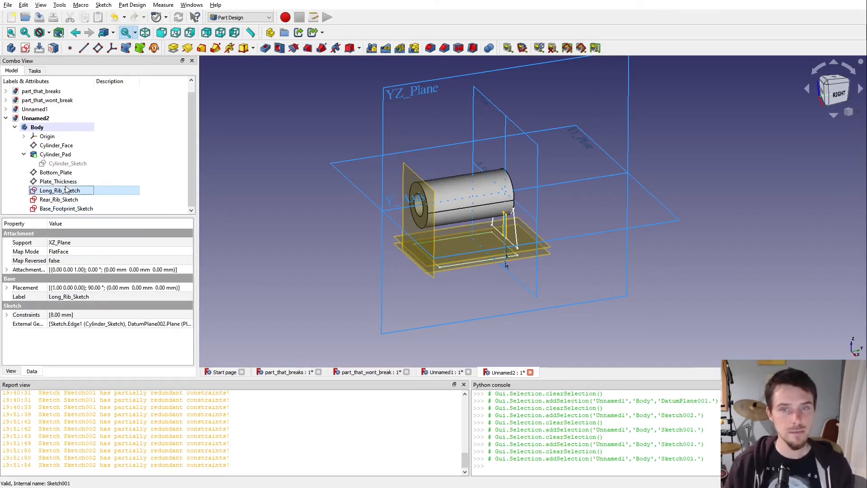
left_click(60, 200)
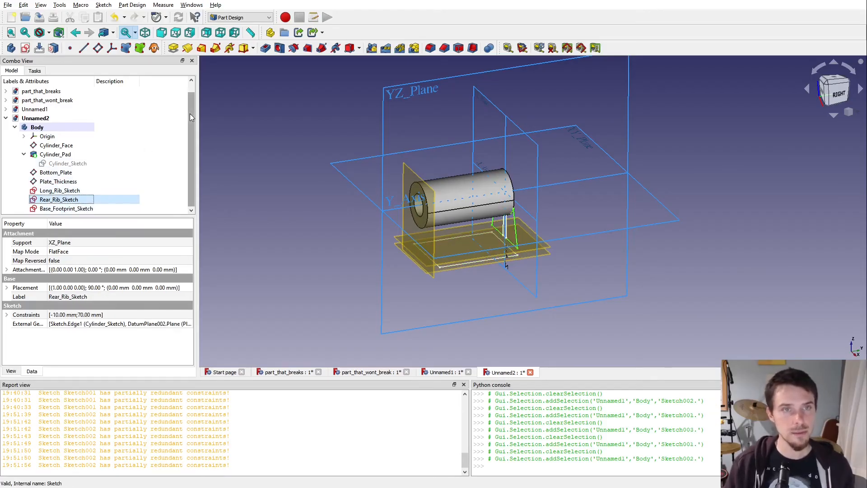
left_click(176, 49)
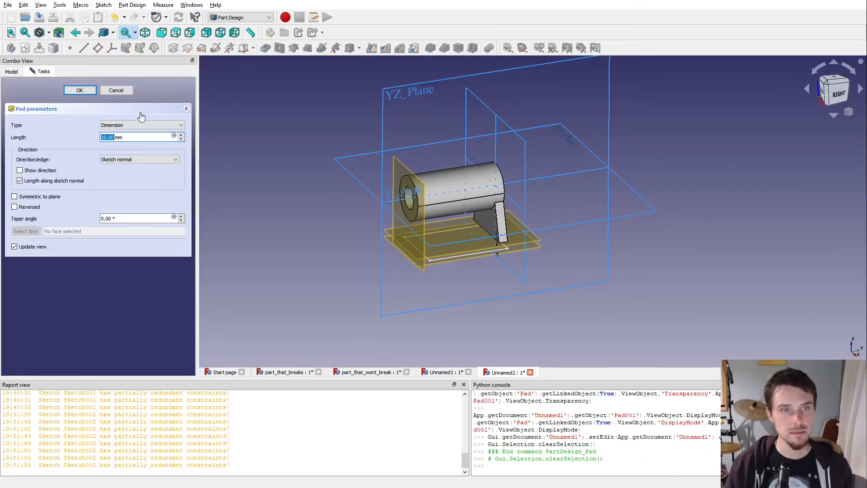
key("Return")
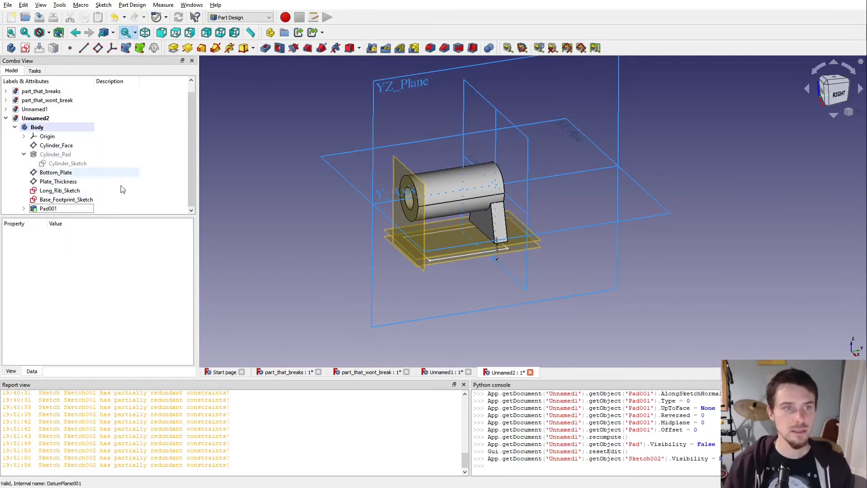
- Rename the new rib pad as Rear_Rib and reveal Rear_Rib_Sketch beneath it in the model tree
left_click(71, 211)
key("F2")
type("R")
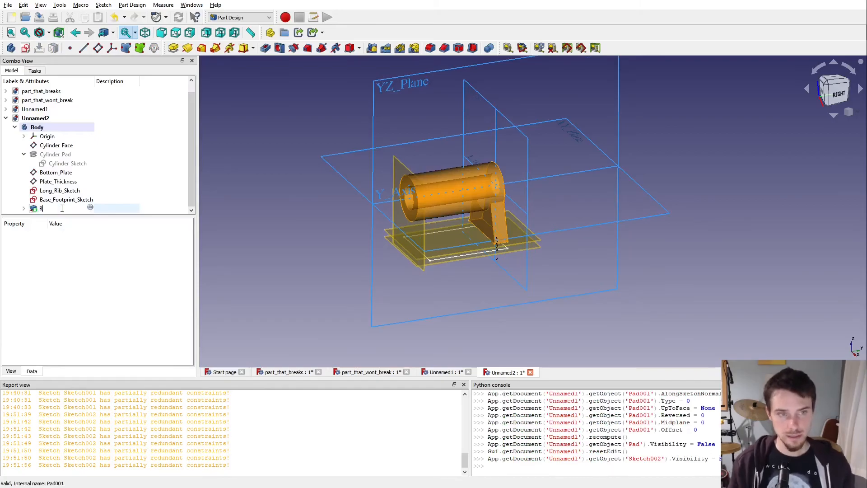
type("ear_Rib")
key("Return")
left_click(23, 209)
left_click(65, 208)
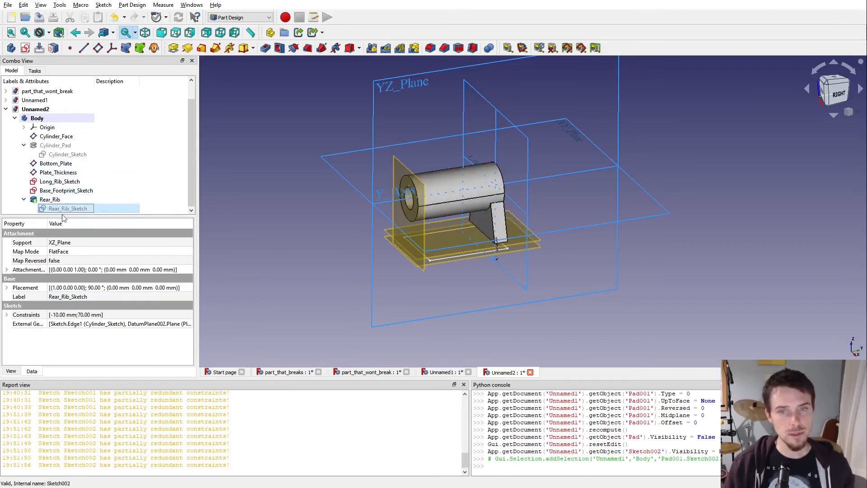
- Open Base_Footprint_Sketch for editing
double_click(59, 164)
key("Escape")
left_click(57, 192)
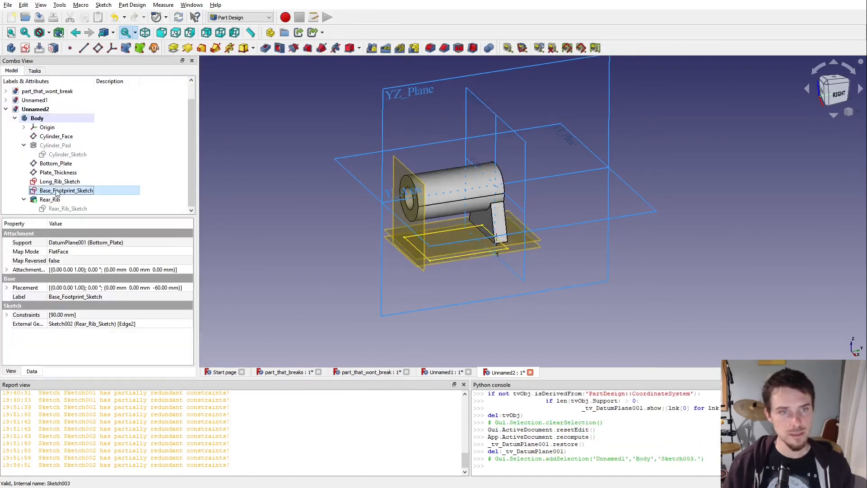
double_click(51, 191)
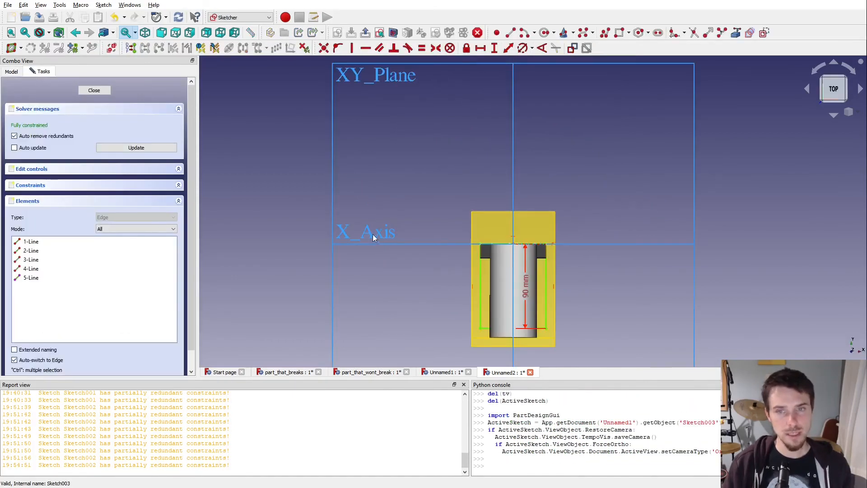
- Leave the footprint sketch and pad Base_Footprint_Sketch up to the Plate_Thickness datum plane with no offset
key("Escape")
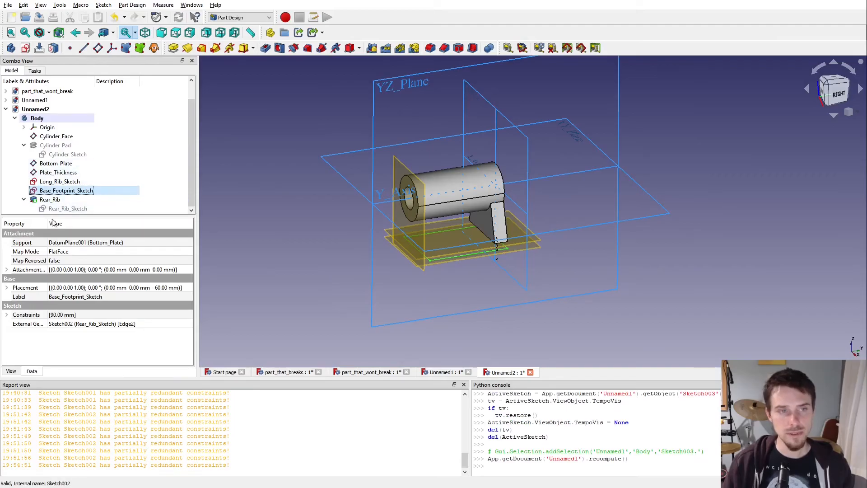
left_click(63, 209)
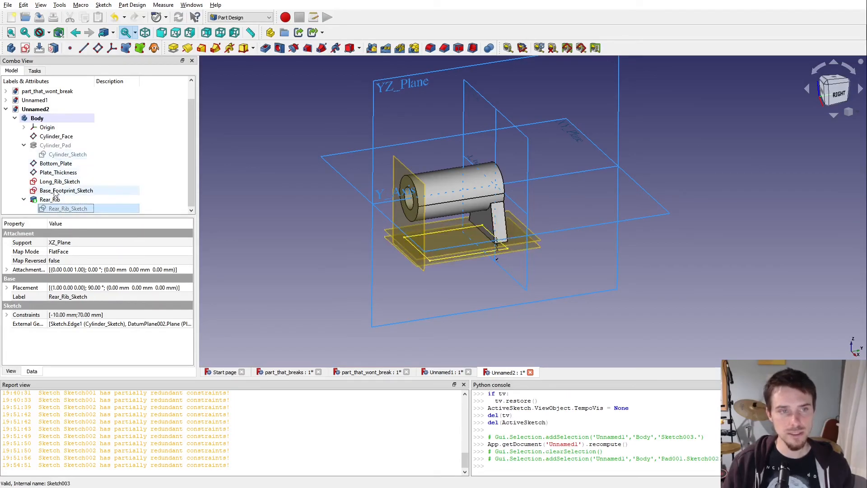
left_click(65, 192)
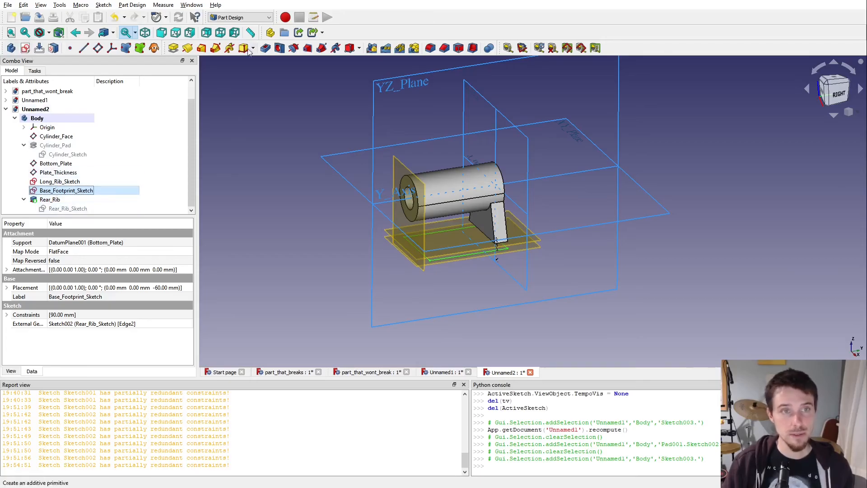
left_click(173, 48)
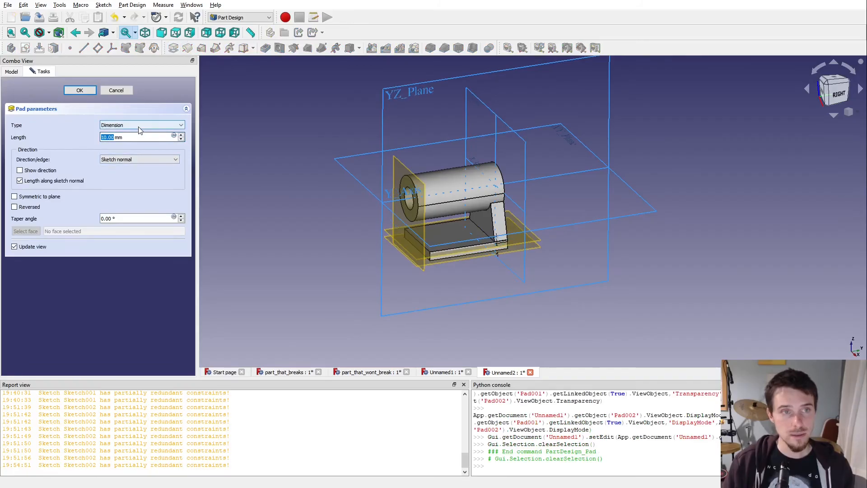
left_click(136, 138)
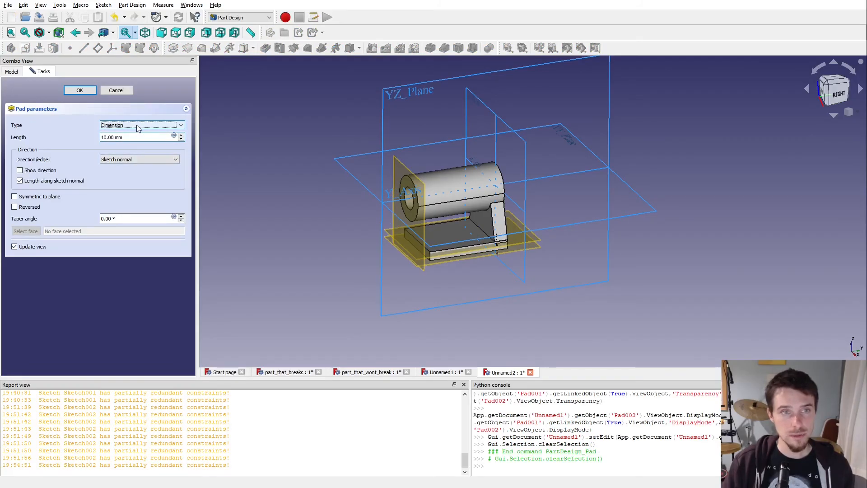
left_click(134, 149)
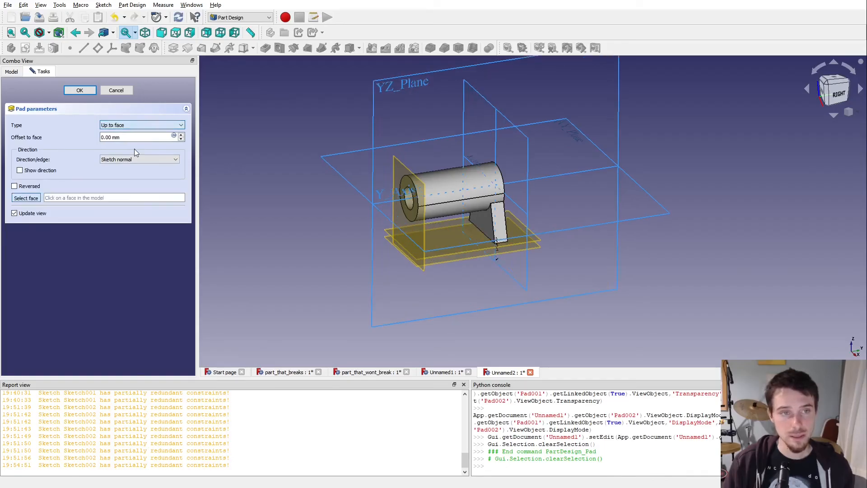
left_click(536, 238)
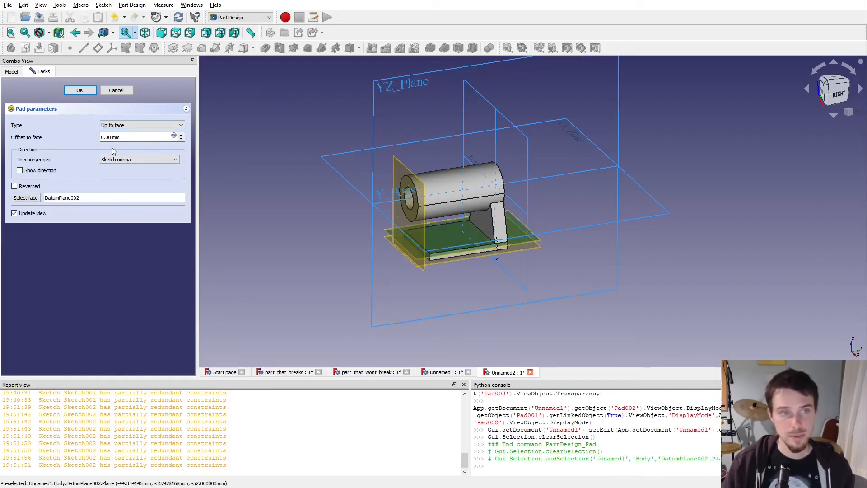
left_click(76, 90)
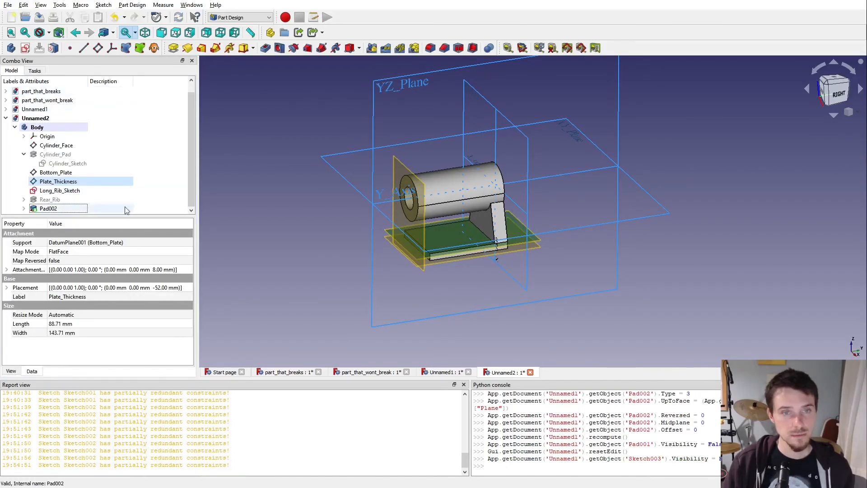
- Rename the new base plate pad as Base and collapse the expanded features in the model tree
left_click(53, 209)
key("Right")
key("F2")
type("Base")
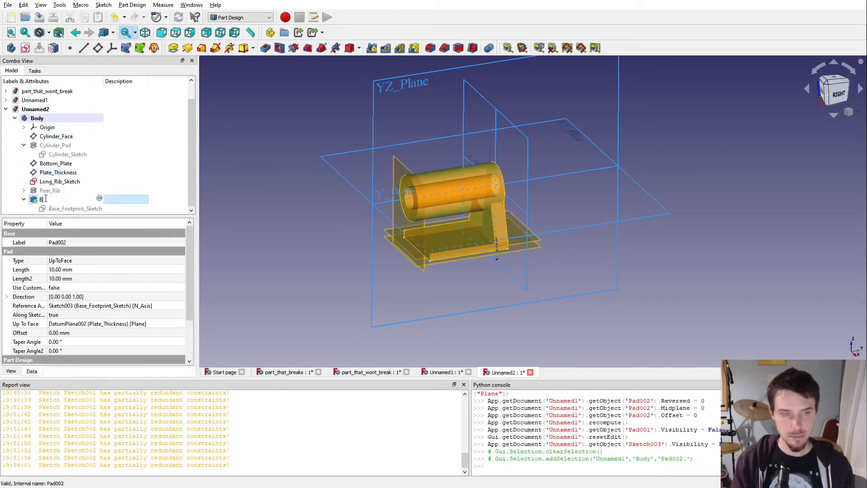
key("Return")
left_click(45, 200)
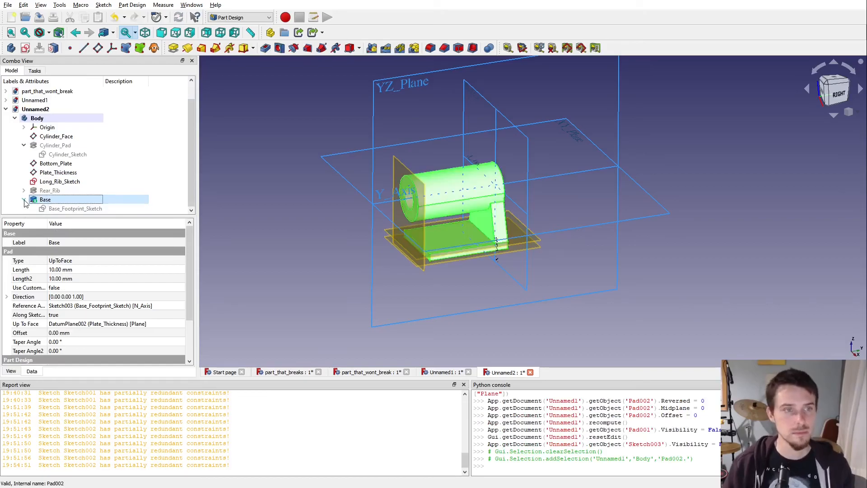
key("Left")
- Pad Long_Rib_Sketch along the sketch normal up to the front end face of the base plate, with 0 mm offset
left_click(53, 188)
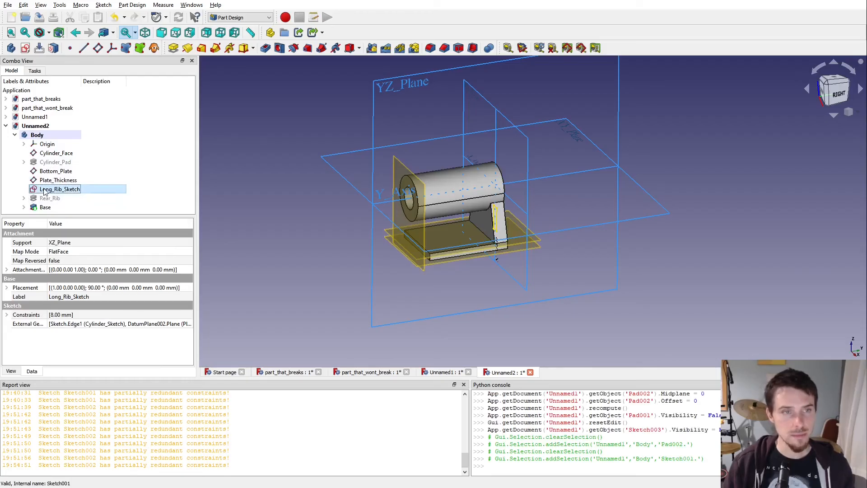
left_click(240, 243)
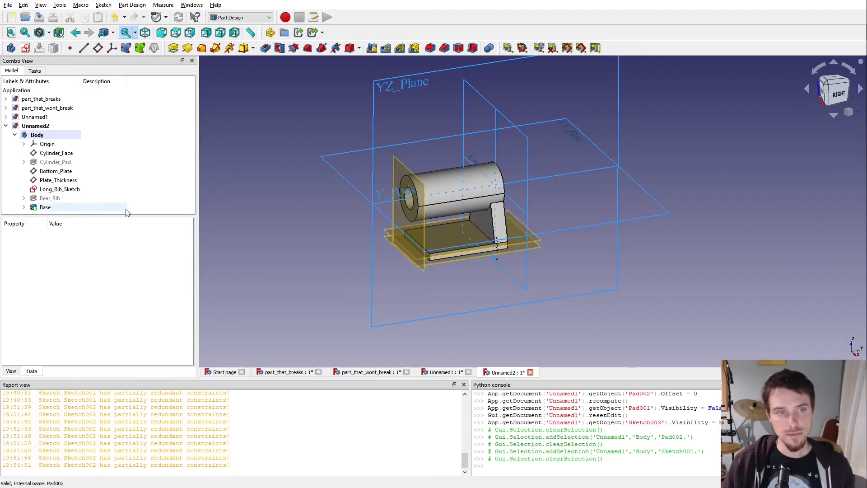
left_click(72, 191)
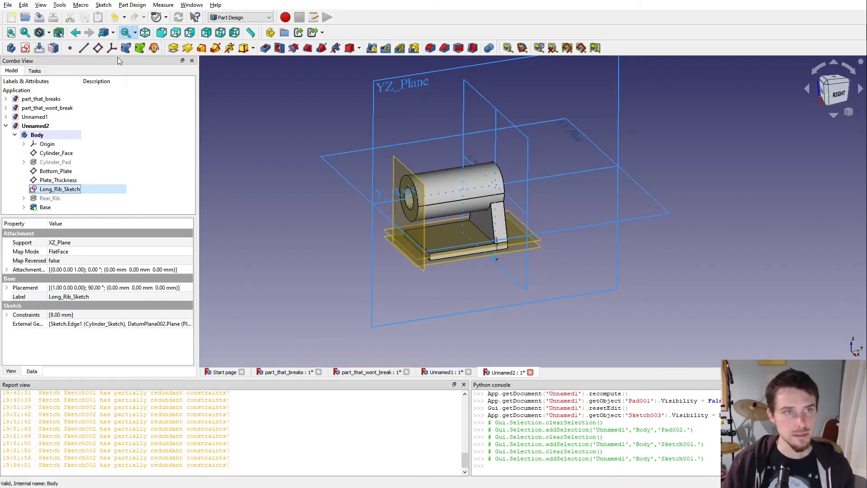
left_click(173, 48)
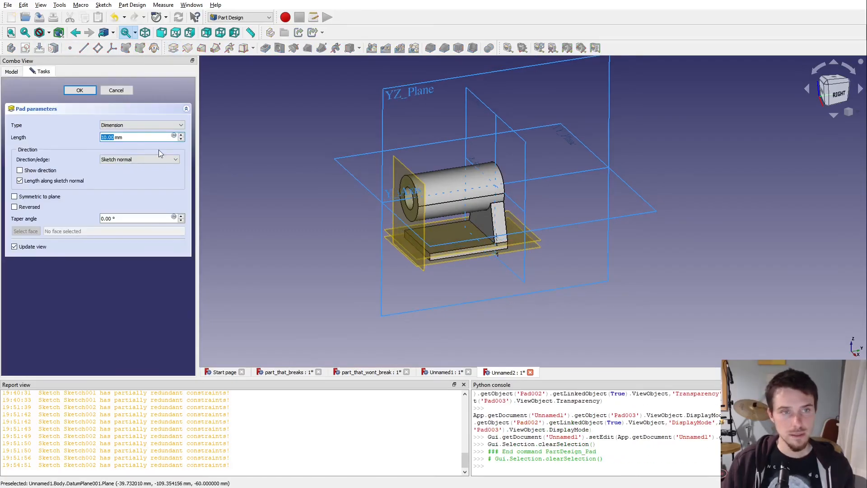
left_click(148, 125)
left_click(147, 147)
scroll(392, 272, "up", 3)
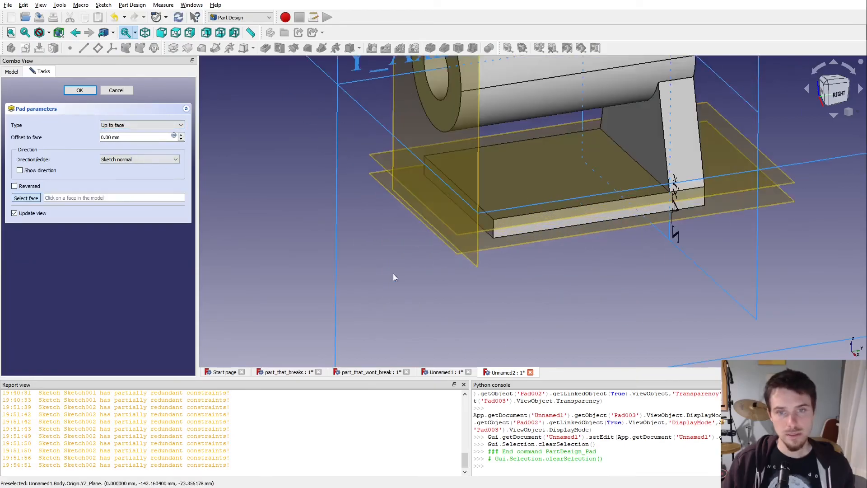
left_click(491, 237)
scroll(312, 270, "down", 3)
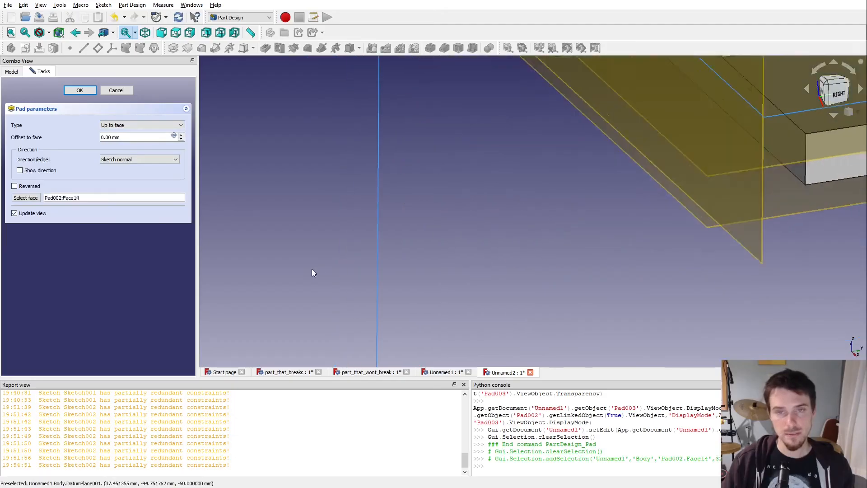
left_click(80, 90)
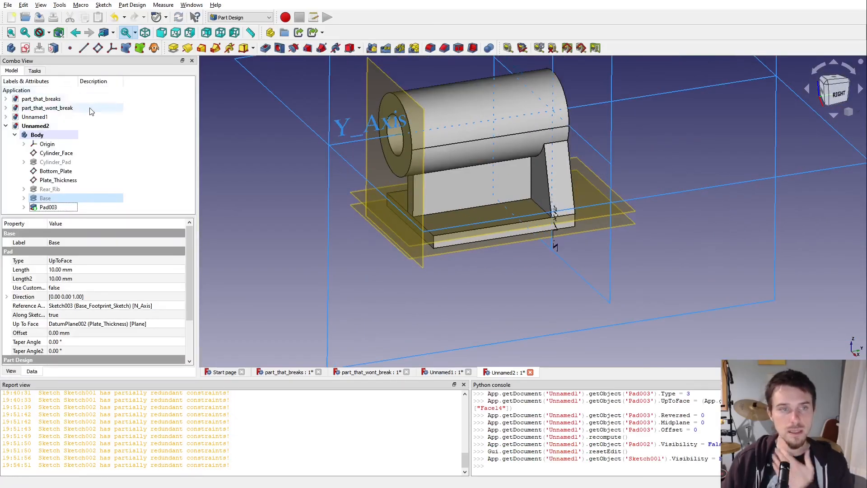
- Rename the new long rib pad as Long_Rib and clear the selection
left_click(54, 207)
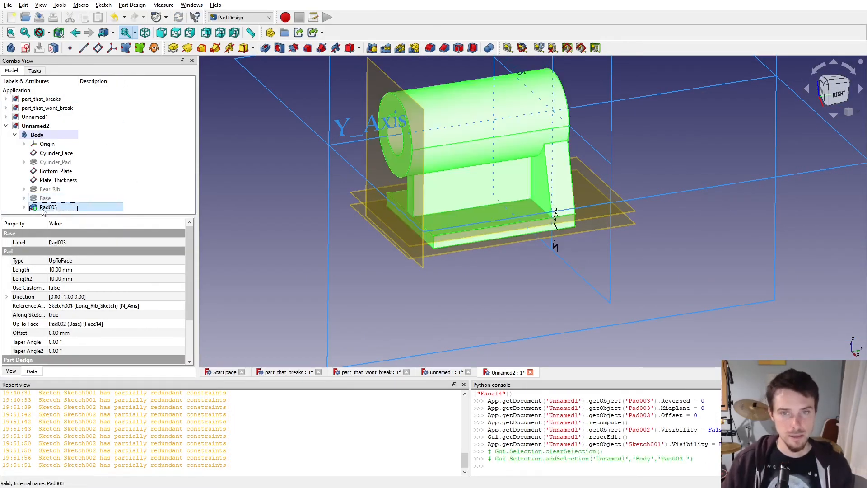
key("F2")
type("Long_Rib")
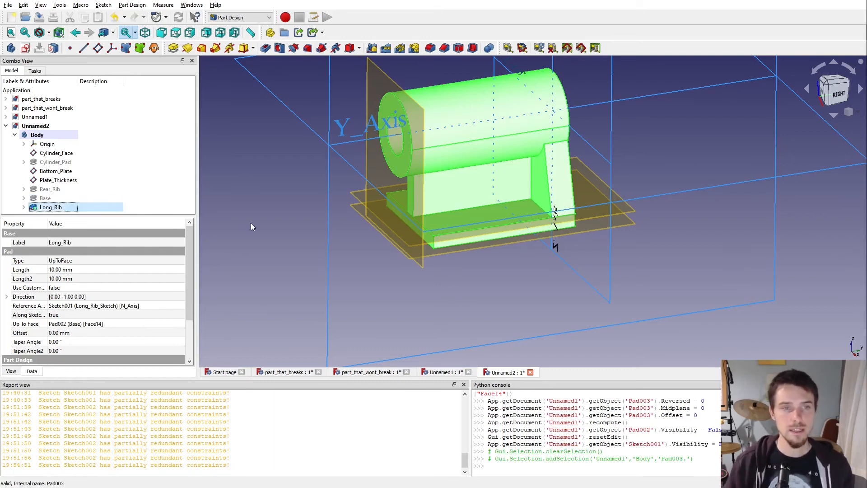
left_click(279, 237)
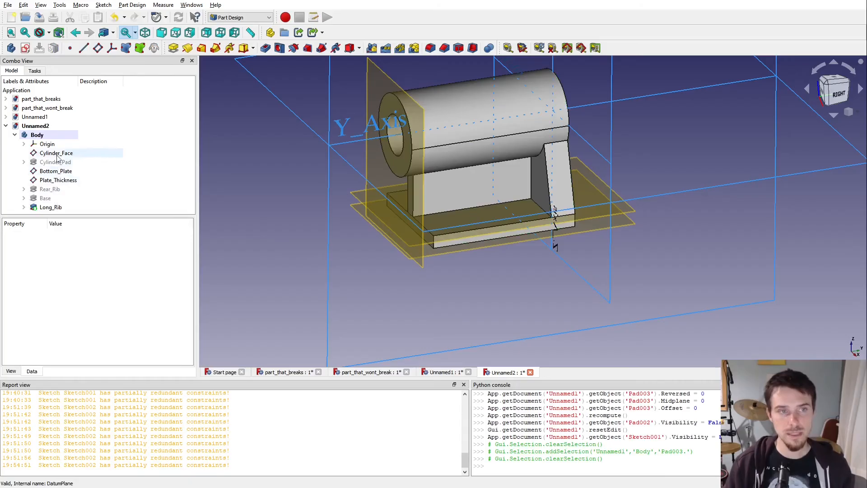
- Add a circle of about 11 mm radius inside the rib profile of Rear_Rib_Sketch, below the cylinder circle, and leave the sketch
left_click(44, 191)
left_click(24, 189)
double_click(50, 199)
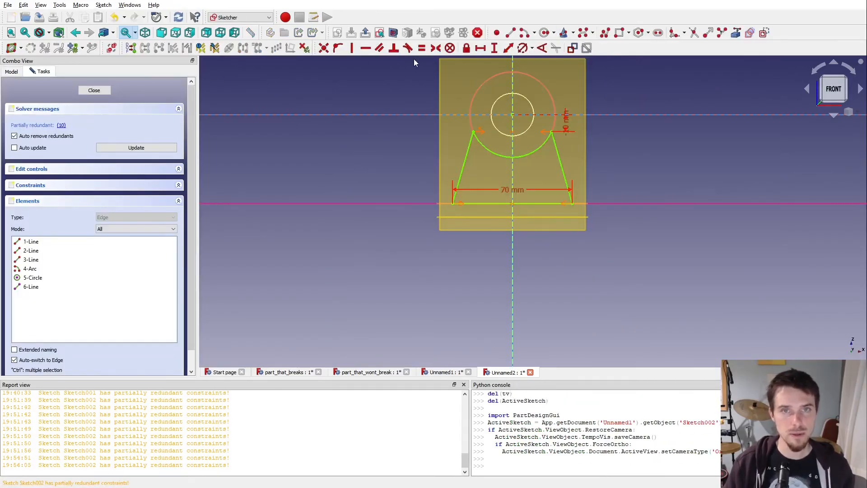
left_click(545, 33)
left_click(496, 177)
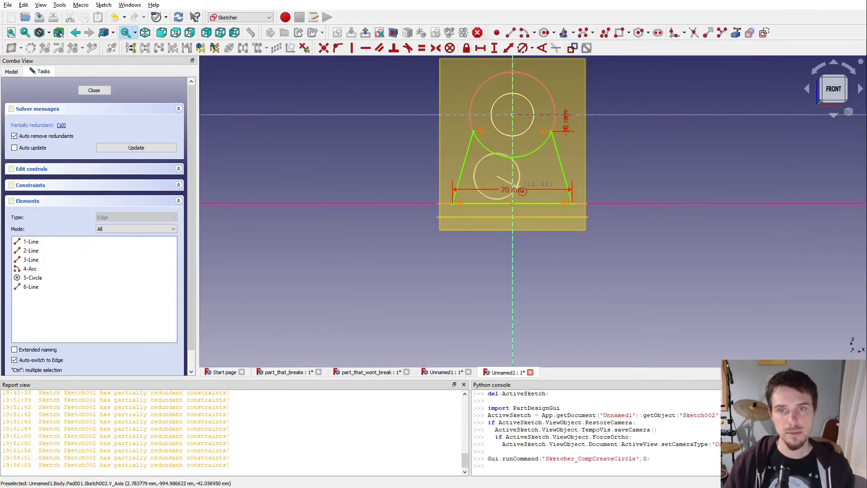
left_click(514, 188)
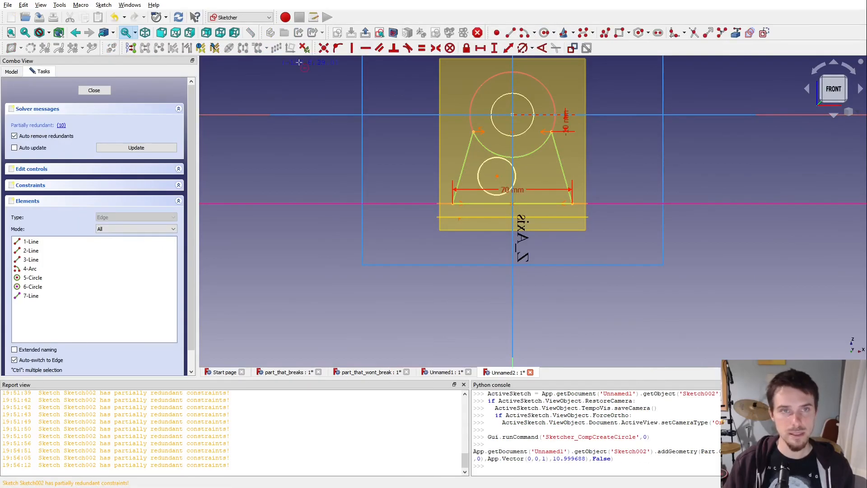
left_click(366, 33)
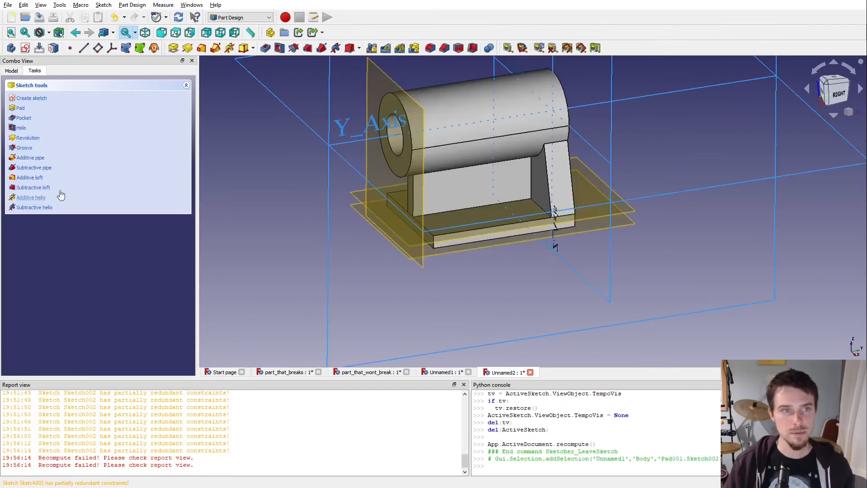
- Examine the Long_Rib pad in the model tree and inspect the added circle in Rear_Rib_Sketch from an angled view
left_click(11, 71)
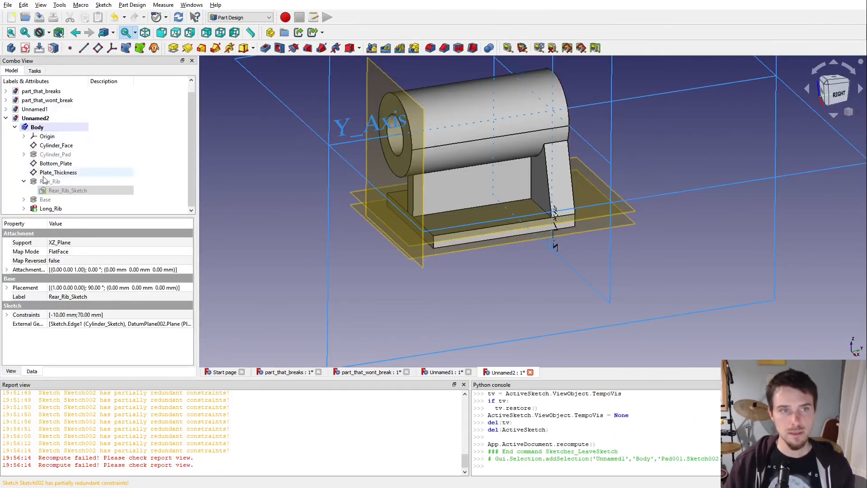
left_click(60, 191)
left_click(51, 209)
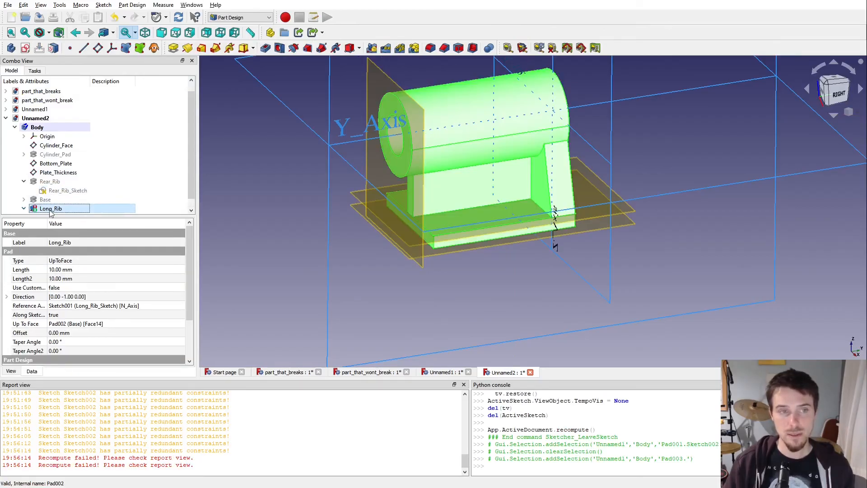
left_click(51, 213)
left_click(54, 182)
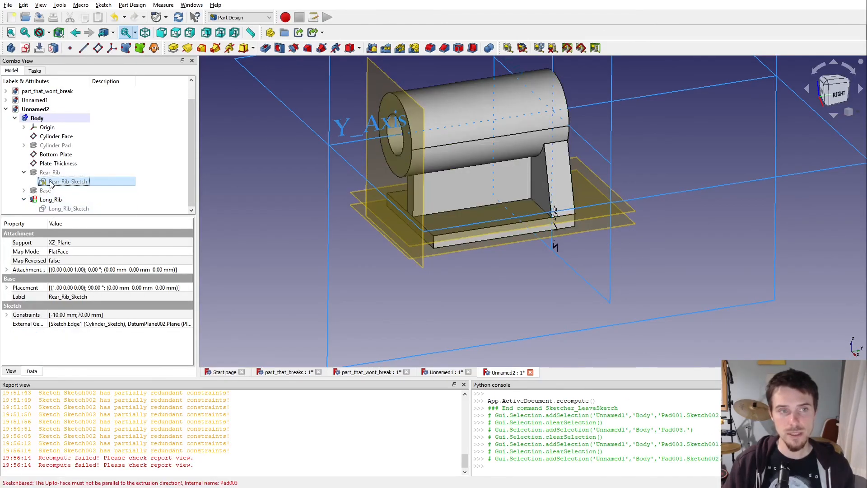
double_click(51, 183)
scroll(393, 185, "down", 1)
mouse_move(426, 165)
middle_mouse_down()
mouse_move(384, 164)
mouse_move(416, 178)
middle_mouse_up()
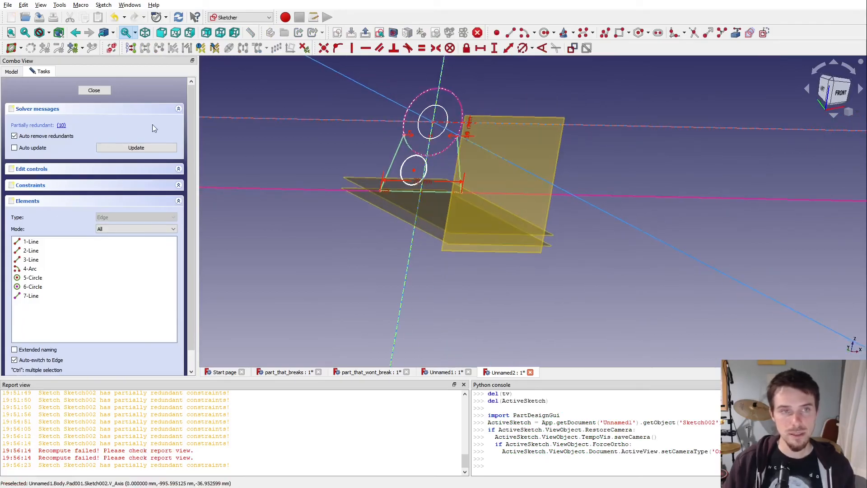
left_click(93, 90)
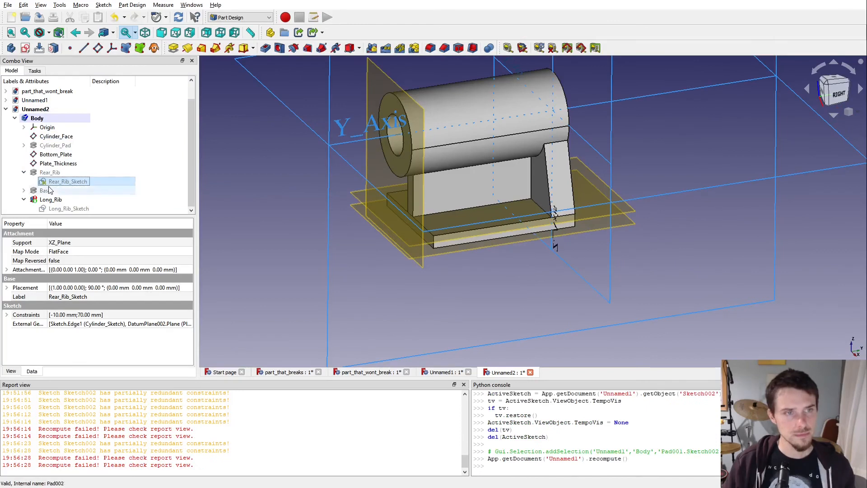
- Inspect Base_Footprint_Sketch and its relation to the rear rib profile from an angled view, then close it
left_click(24, 191)
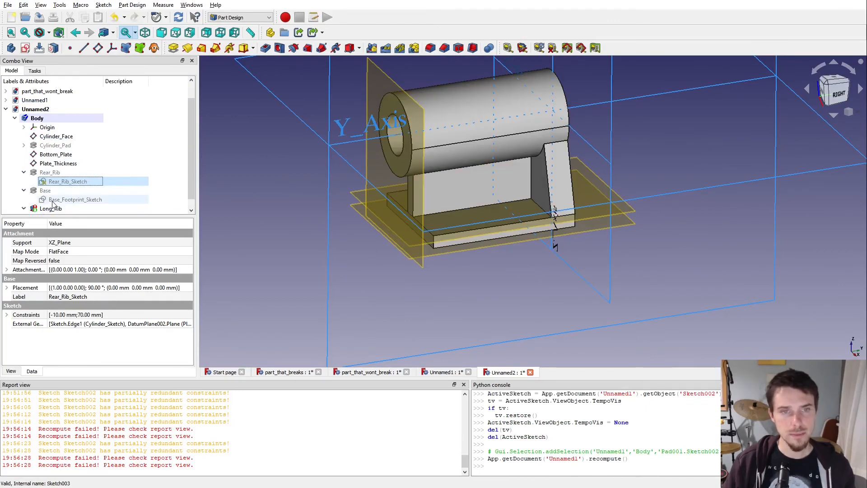
left_click(53, 200)
double_click(53, 201)
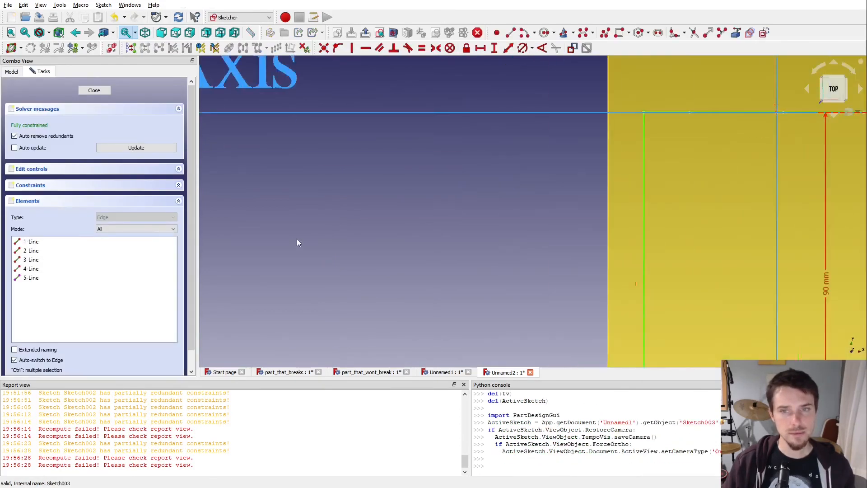
mouse_move(297, 238)
middle_mouse_down()
mouse_move(340, 178)
mouse_move(398, 191)
mouse_move(424, 219)
mouse_move(382, 190)
mouse_move(358, 188)
mouse_move(385, 137)
middle_mouse_up()
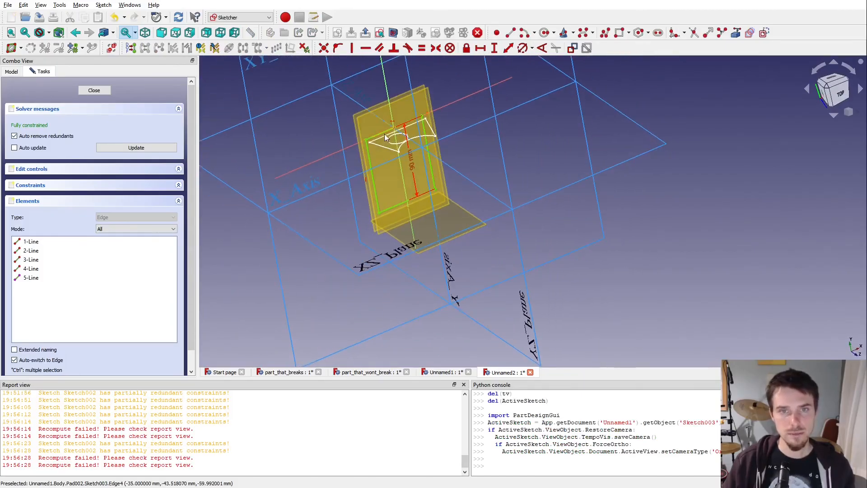
left_click(94, 90)
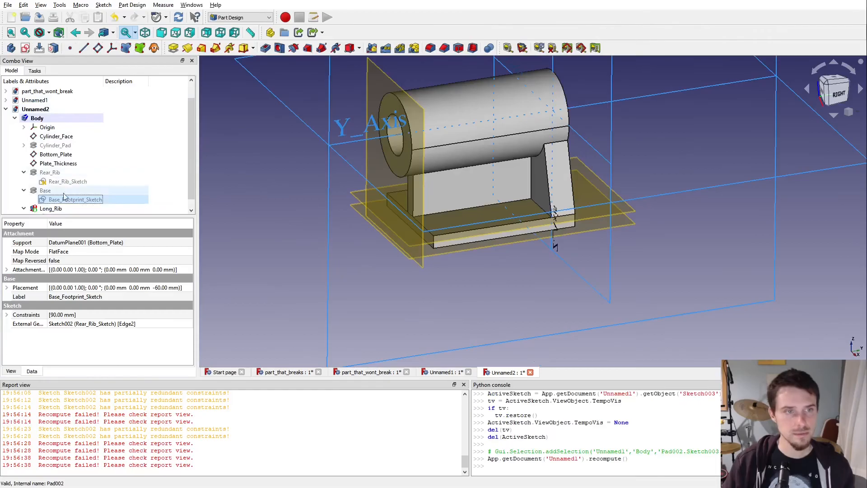
- Try picking a different face of the Base pad as the Long_Rib pad's up-to-face limit, and close the pad parameters
left_click(32, 209)
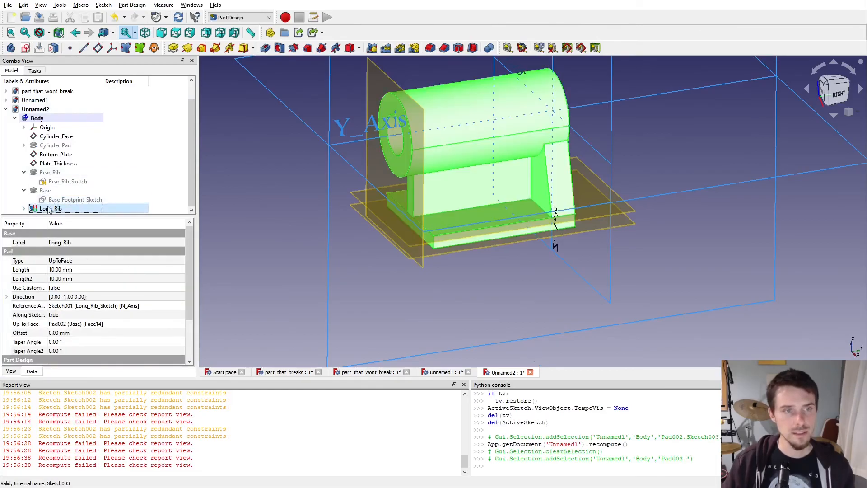
double_click(33, 209)
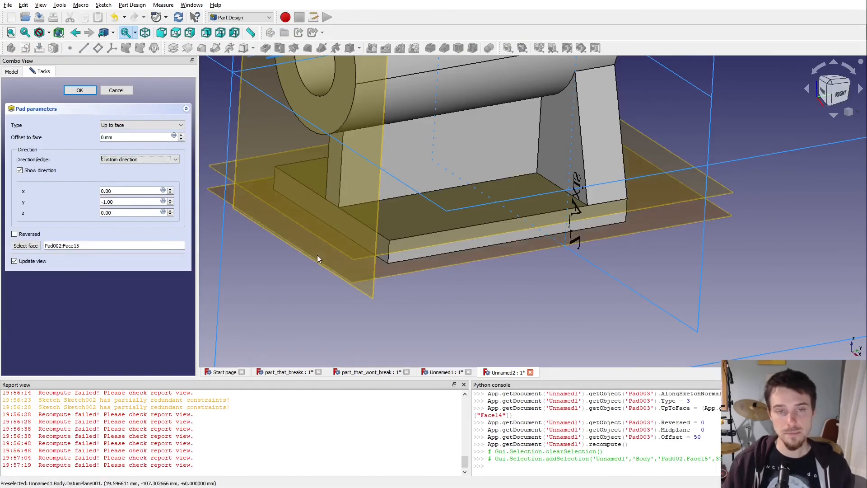
scroll(305, 283, "down", 1)
middle_click_drag(305, 284, 350, 283)
scroll(350, 283, "up", 1)
scroll(350, 284, "down", 2)
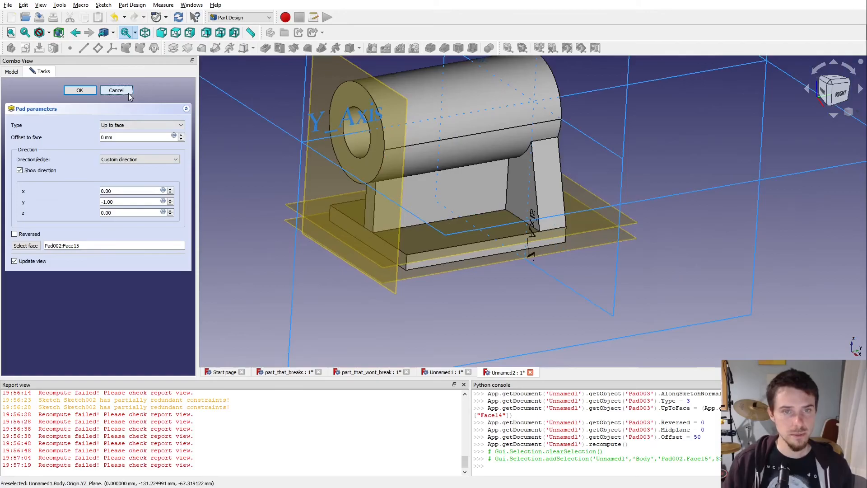
left_click(80, 90)
- Show the solid at the Rear_Rib stage, hide it again so that only the planes are displayed, and clear the selection
left_click(51, 163)
left_click(68, 173)
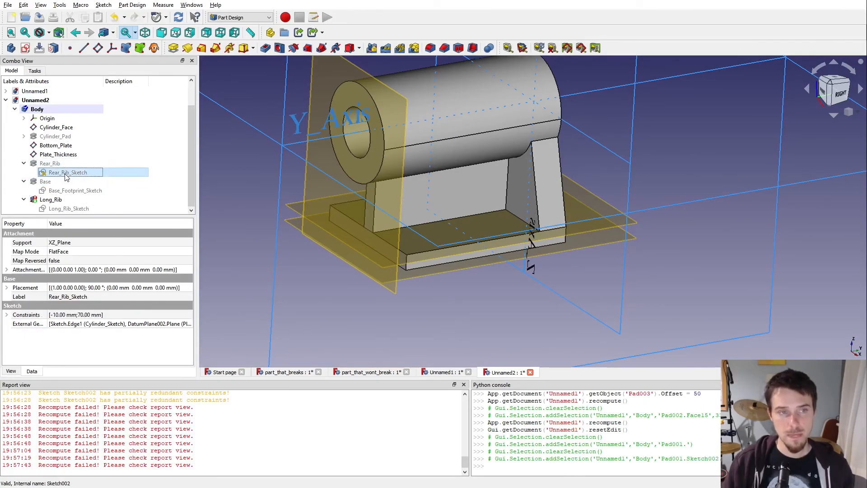
left_click(237, 225)
scroll(237, 226, "down", 3)
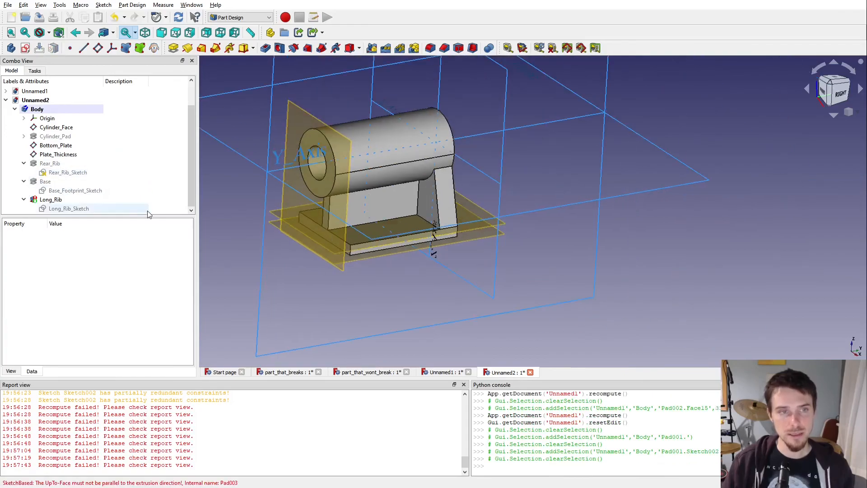
left_click(51, 163)
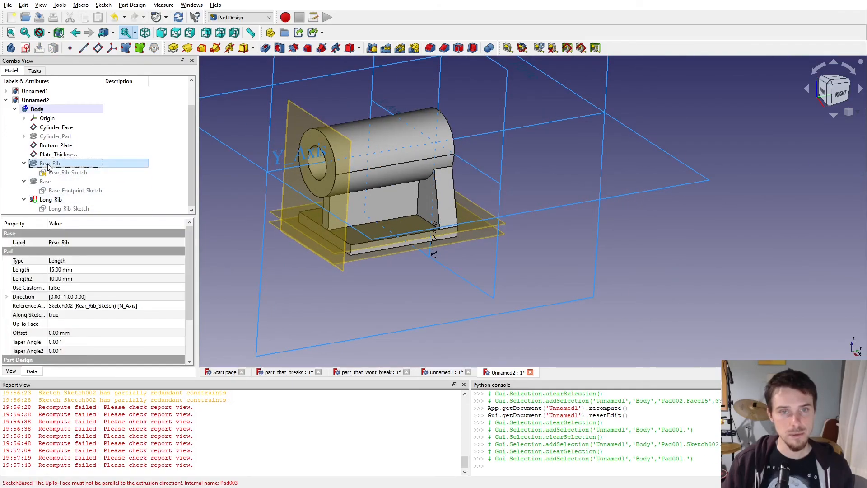
key("space")
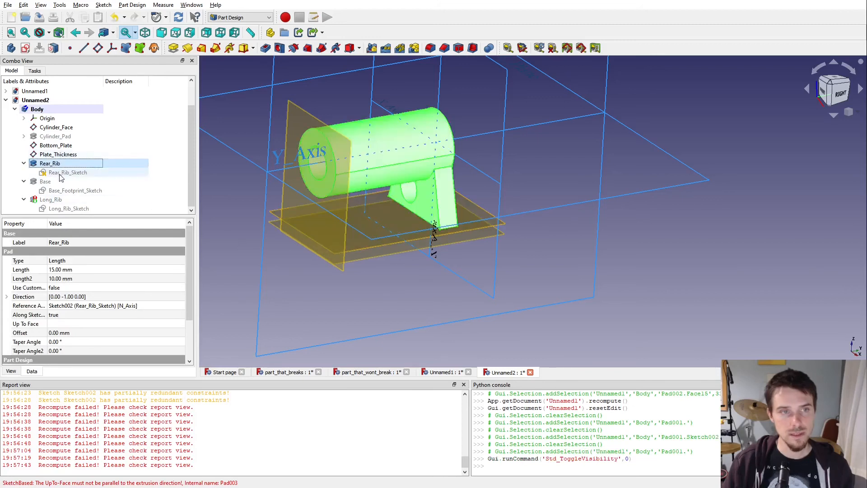
left_click(60, 173)
left_click(50, 164)
key("space")
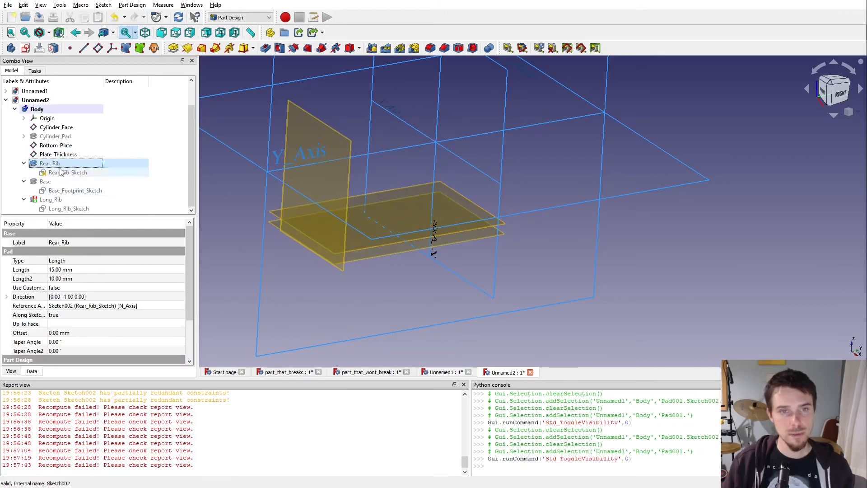
left_click(230, 233)
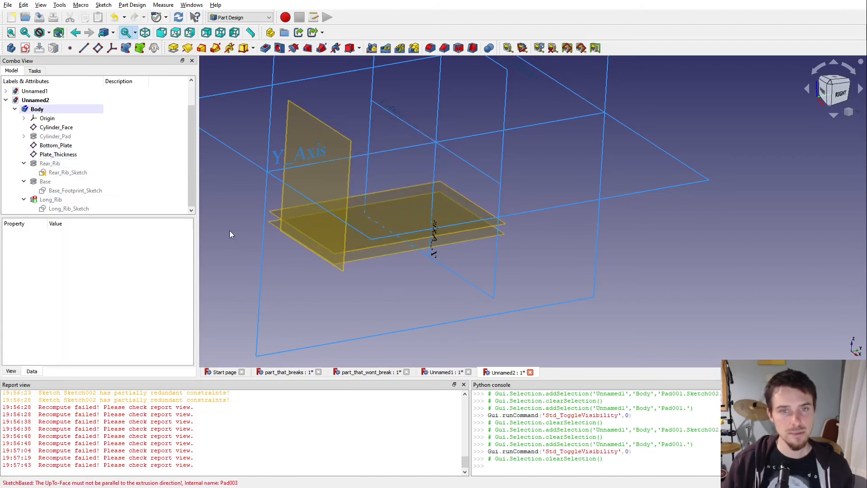
- Create a datum plane attached to the XZ_Plane with an 80 mm offset in the z-direction
left_click(504, 119)
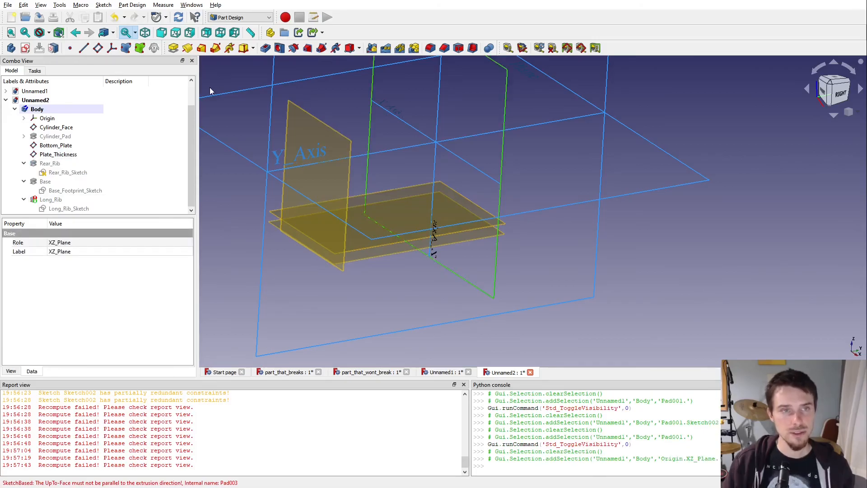
left_click(97, 48)
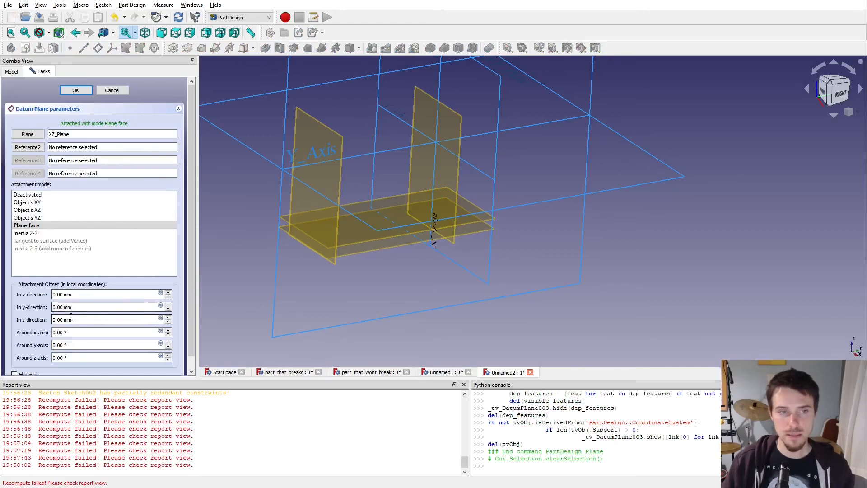
left_click(55, 306)
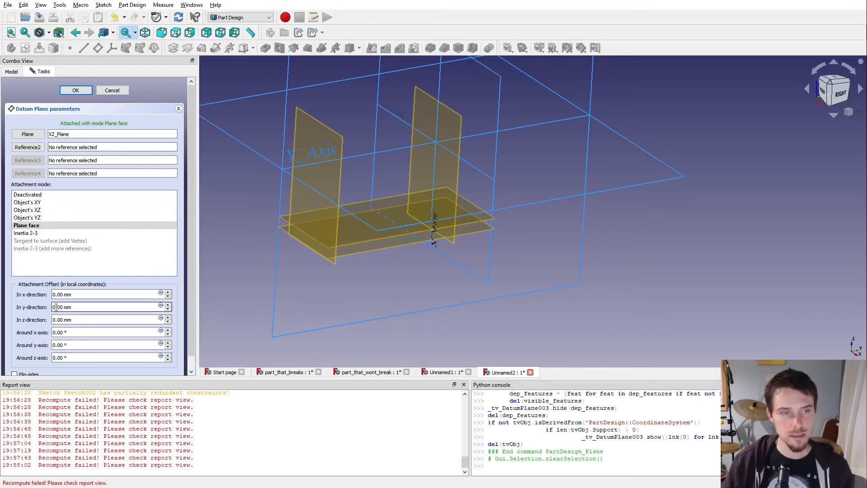
left_click(54, 319)
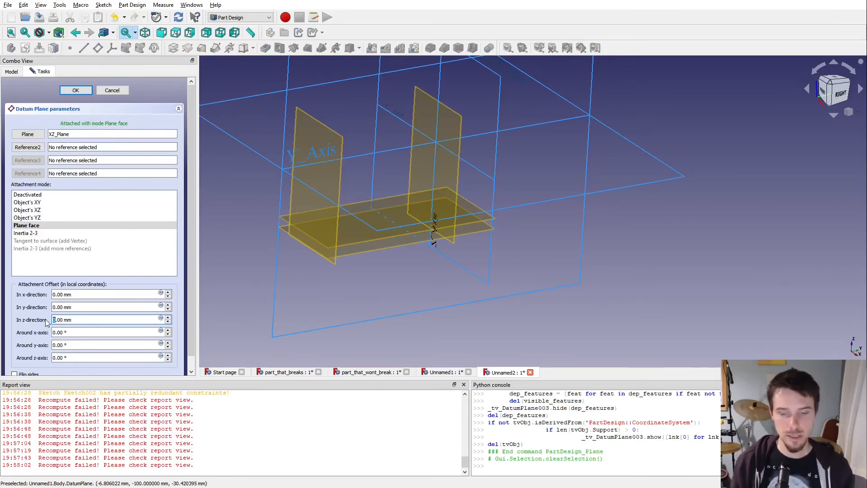
type("8")
key("Return")
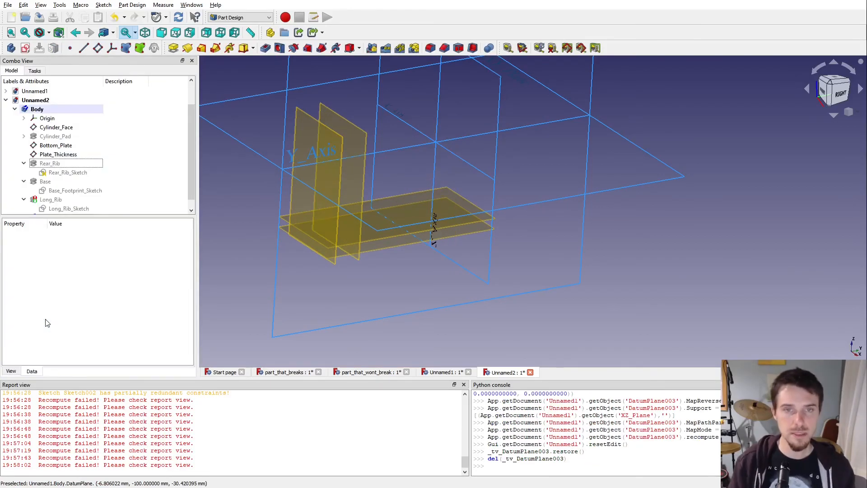
- Rename the new datum plane as Baseplate_Front and move it directly after Plate_Thickness in the model tree
left_click(45, 209)
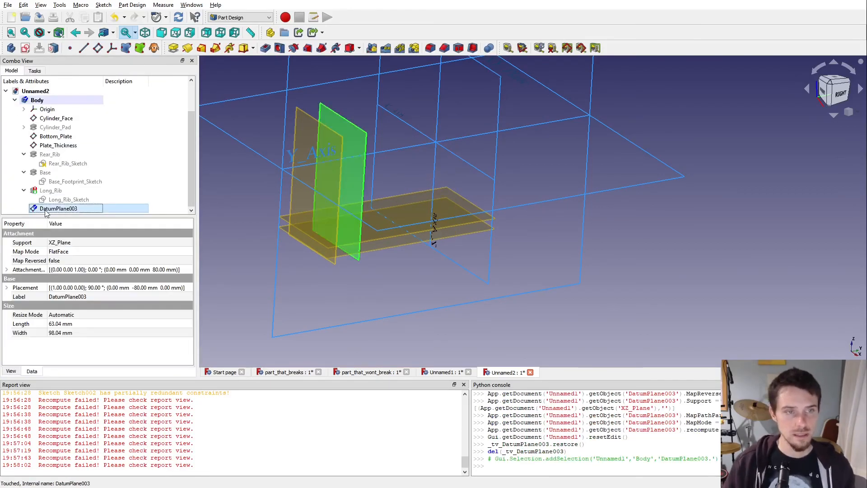
left_click(46, 210)
type("Baseplate_Front")
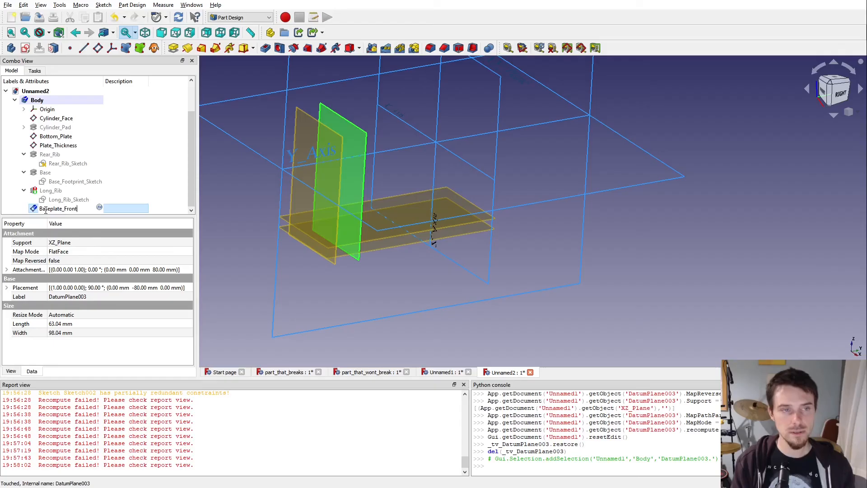
key("Return")
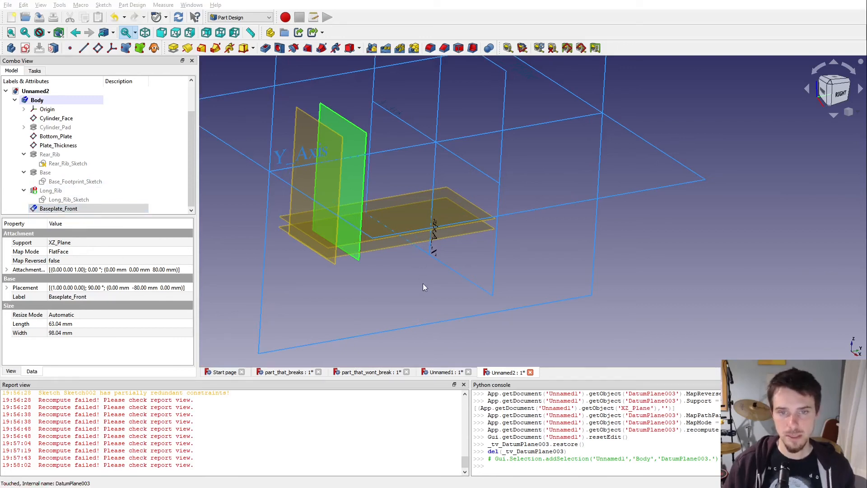
left_click(427, 253)
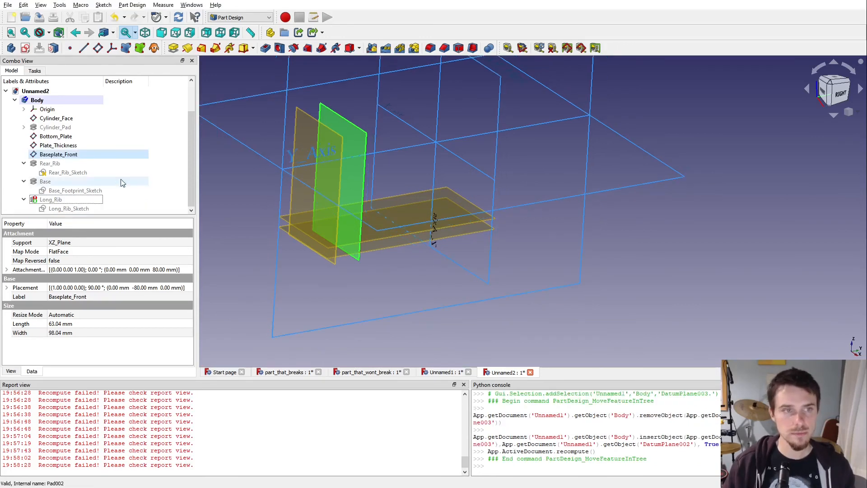
- Open Base_Footprint_Sketch and delete the 90 mm length constraint on the footprint
left_click(49, 163)
left_click(45, 181)
left_click(53, 191)
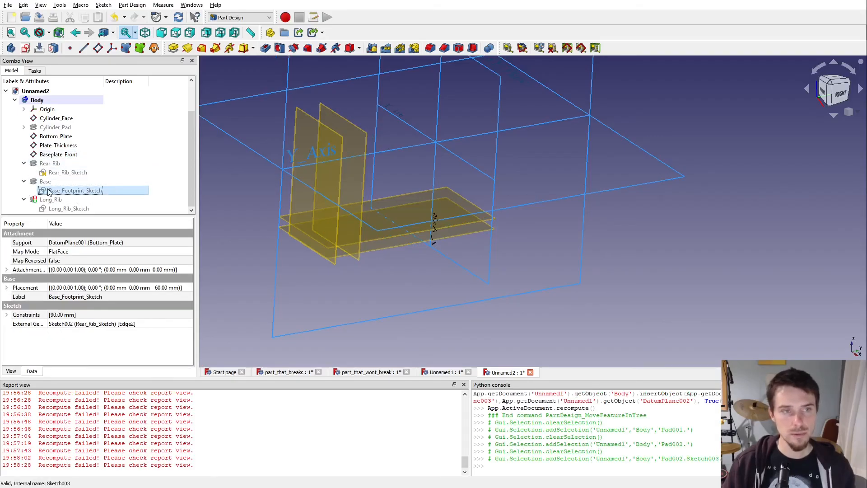
double_click(49, 191)
scroll(275, 248, "down", 4)
mouse_move(282, 247)
middle_mouse_down()
mouse_move(342, 227)
mouse_move(319, 228)
middle_mouse_up()
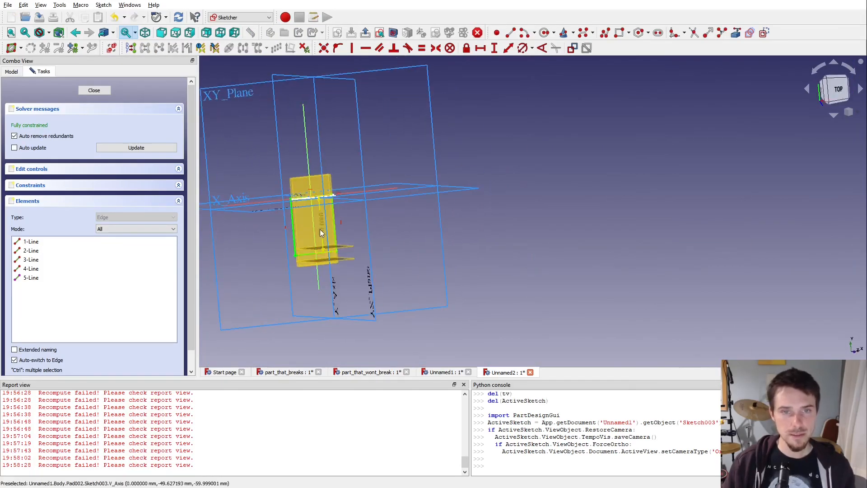
left_click(322, 229)
key("Delete")
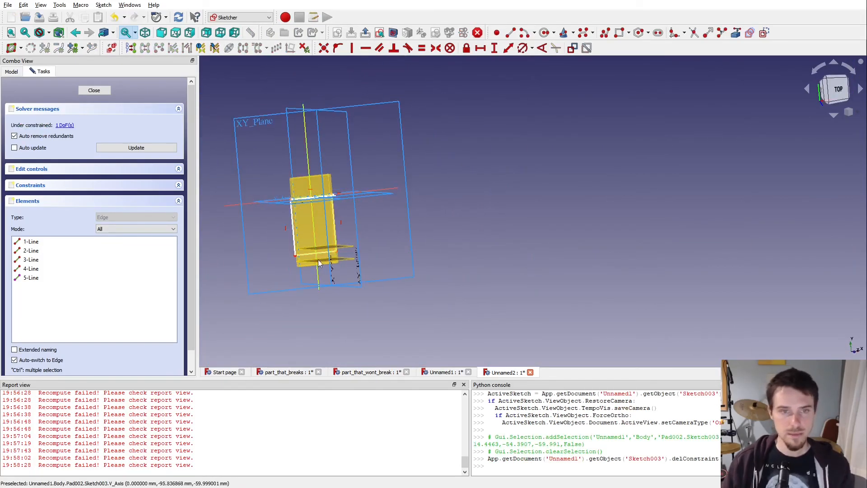
- Link the Baseplate_Front datum plane into the footprint sketch as external geometry
mouse_move(323, 247)
middle_mouse_down()
mouse_move(297, 175)
mouse_move(244, 139)
mouse_move(251, 178)
mouse_move(288, 153)
middle_mouse_up()
scroll(389, 245, "up", 3)
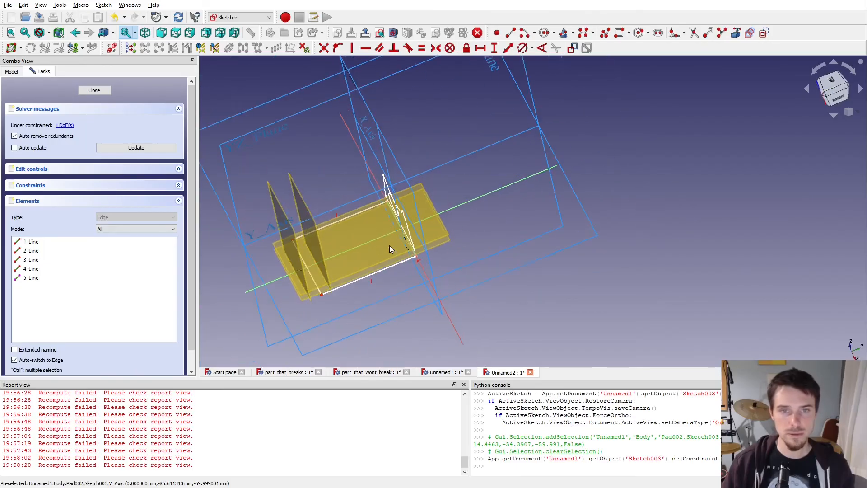
key("g")
key("x")
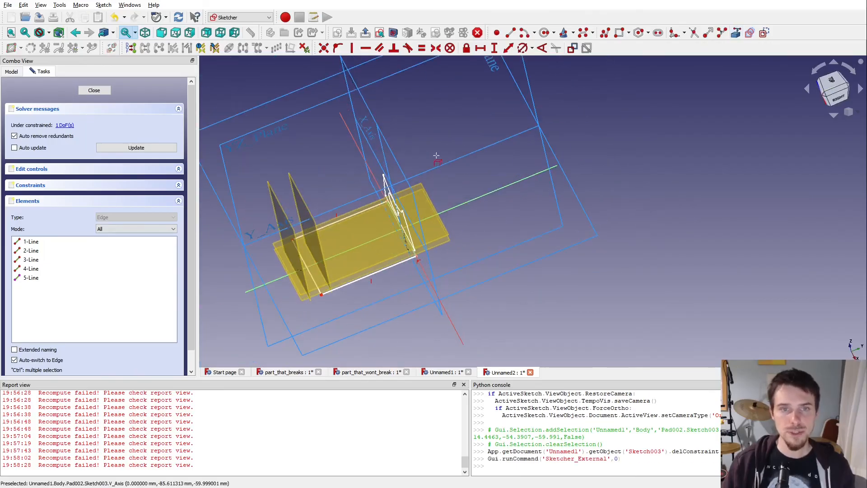
left_click(305, 198)
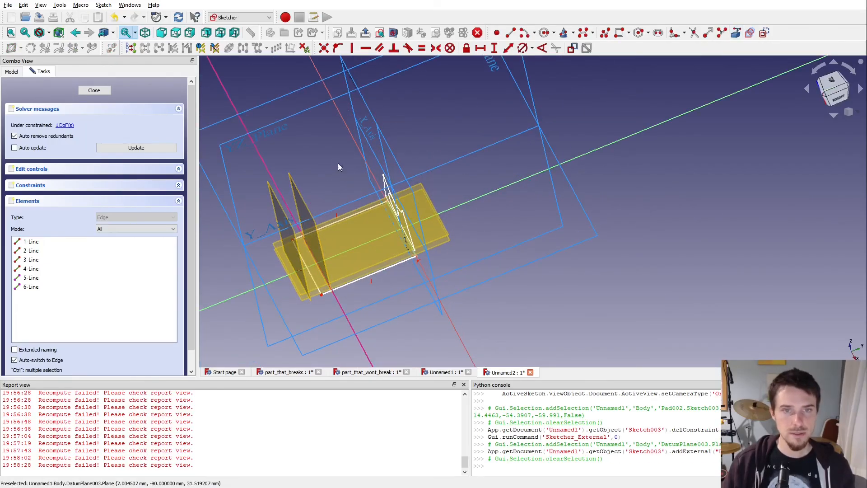
- Turn on the section view, constrain a front corner of the footprint onto the Baseplate_Front reference line, and close the sketch
left_click(391, 35)
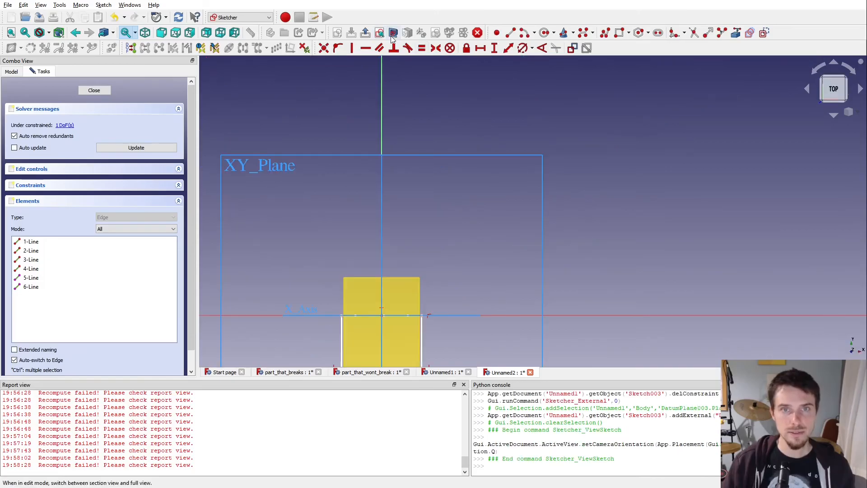
left_click(392, 37)
scroll(386, 200, "down", 3)
scroll(379, 225, "up", 1)
mouse_move(374, 229)
middle_mouse_down()
mouse_move(366, 161)
mouse_move(388, 155)
middle_mouse_up()
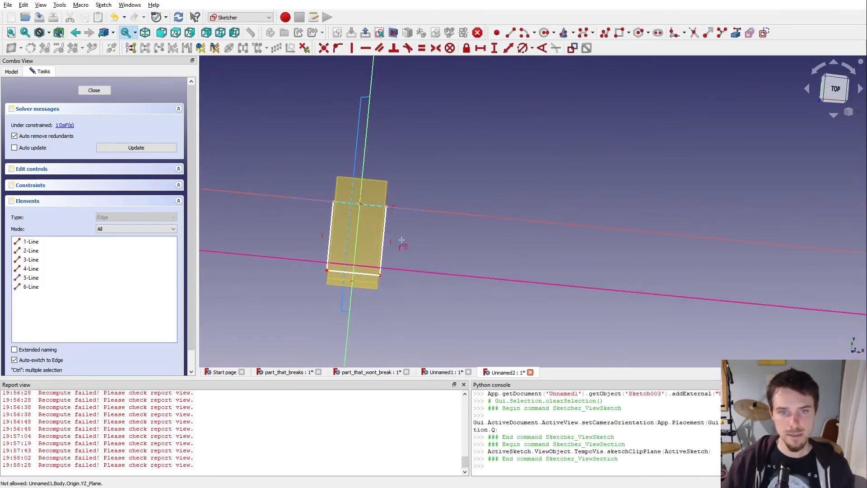
left_click(379, 275)
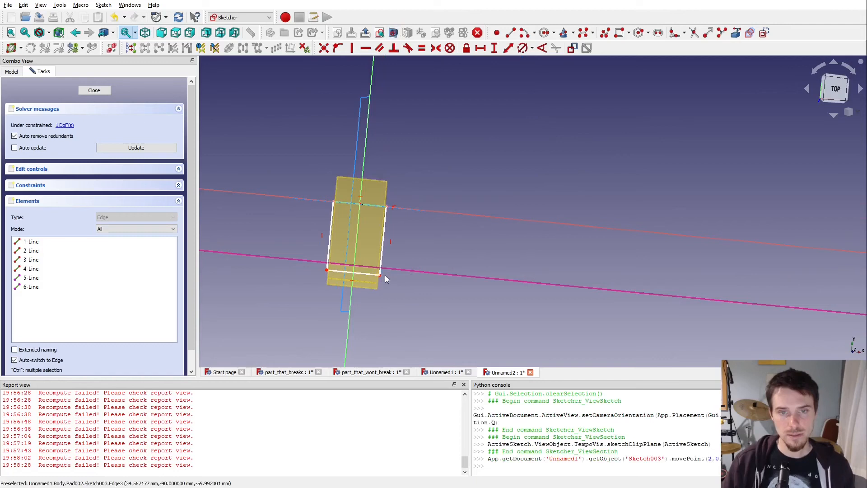
left_click(391, 269)
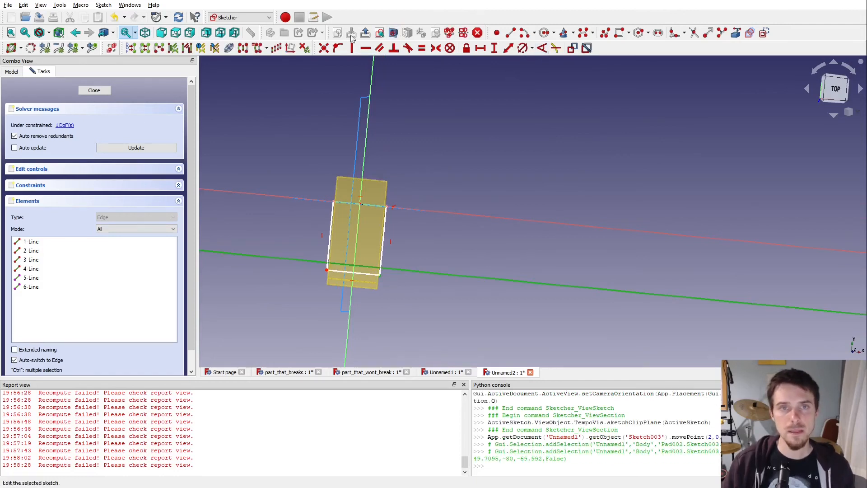
left_click(338, 48)
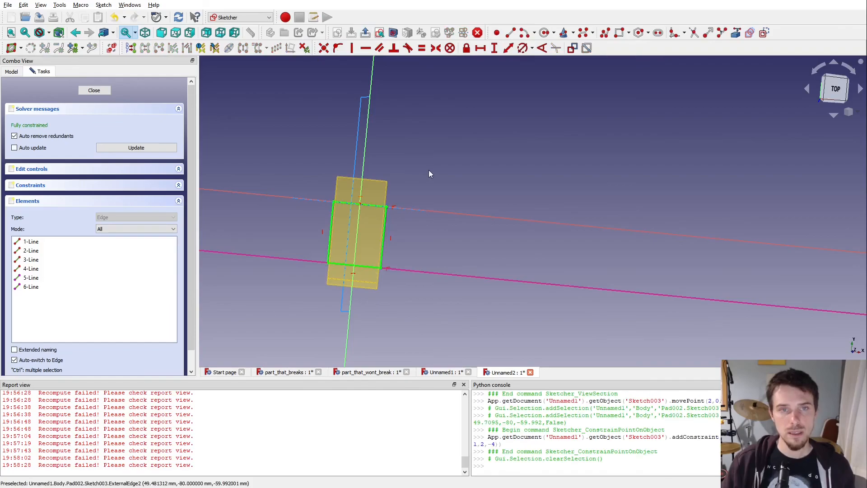
left_click(93, 90)
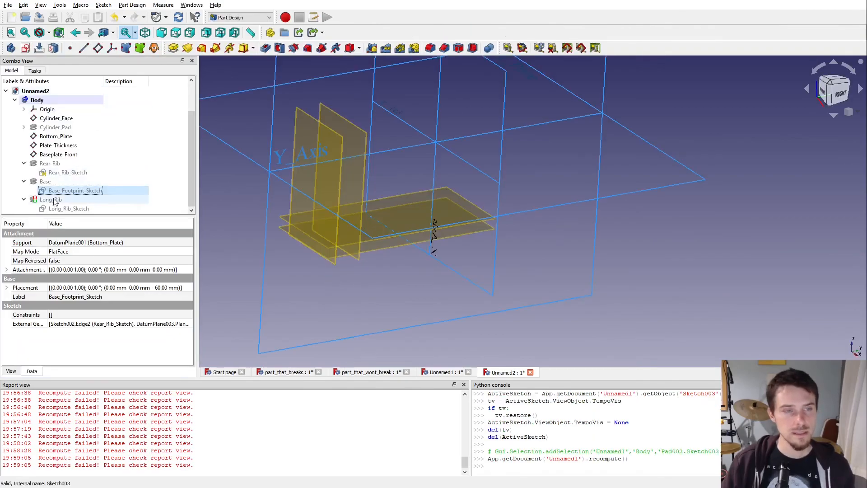
- Make the Base feature visible and inspect the bracket from an angled view with nothing selected
left_click(45, 182)
key("space")
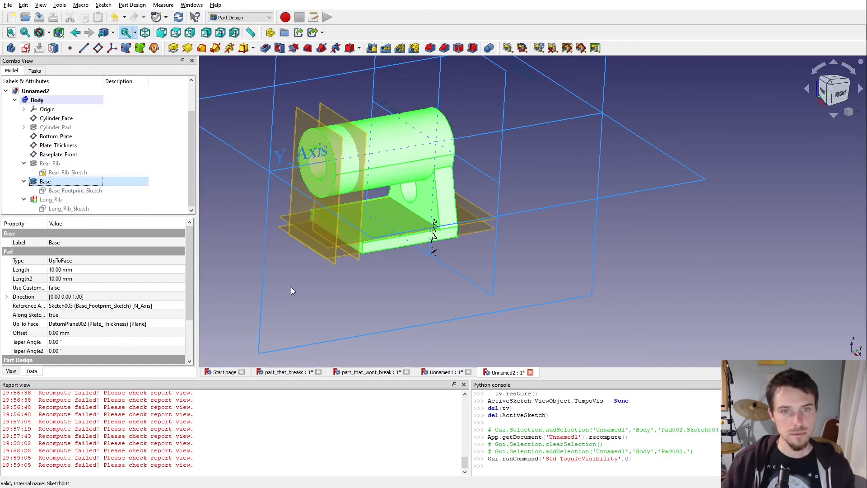
left_click(344, 310)
middle_click_drag(415, 283, 360, 285)
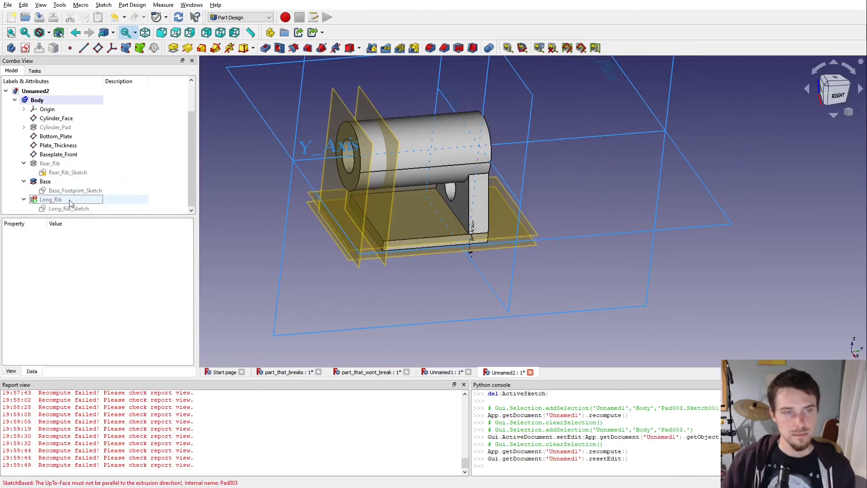
- Delete the Long_Rib pad while keeping its sketch, and select Long_Rib_Sketch in the model tree
left_click(57, 202)
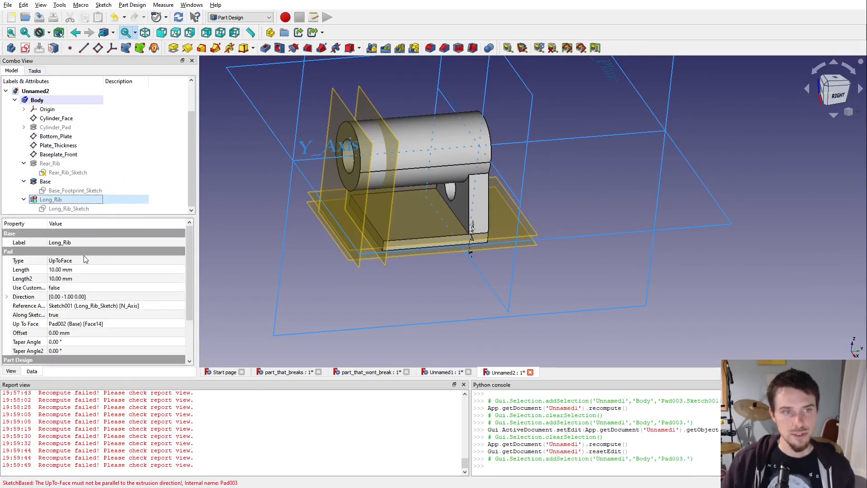
key("Delete")
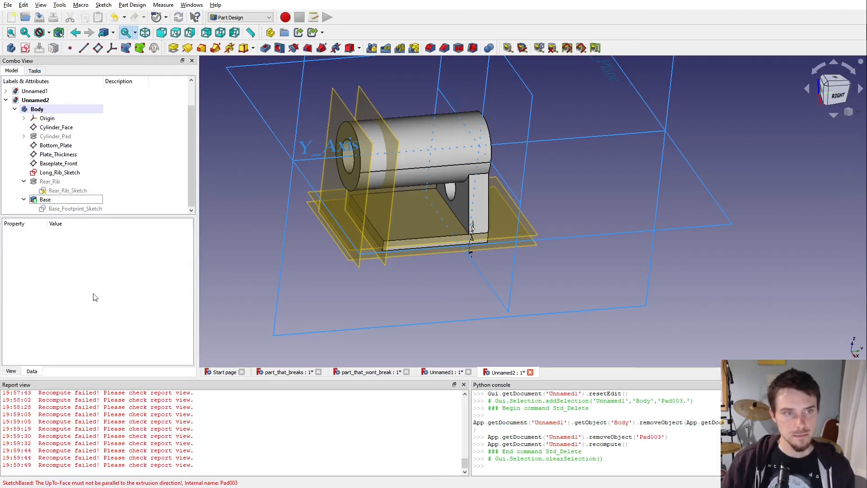
left_click(61, 175)
key("space")
key("space")
mouse_move(350, 201)
middle_mouse_down()
mouse_move(372, 217)
mouse_move(392, 217)
middle_mouse_up()
left_click(55, 190)
left_click(53, 176)
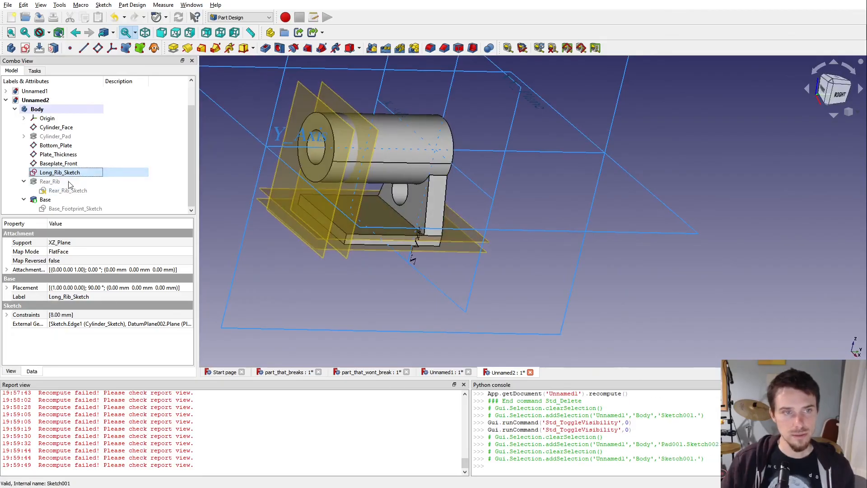
- Pad Long_Rib_Sketch up to the Baseplate_Front datum plane
left_click(173, 48)
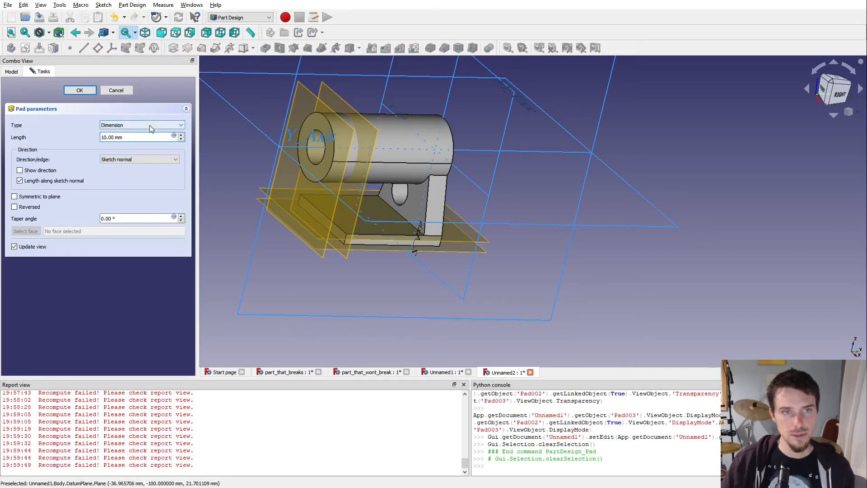
left_click(333, 95)
left_click(80, 90)
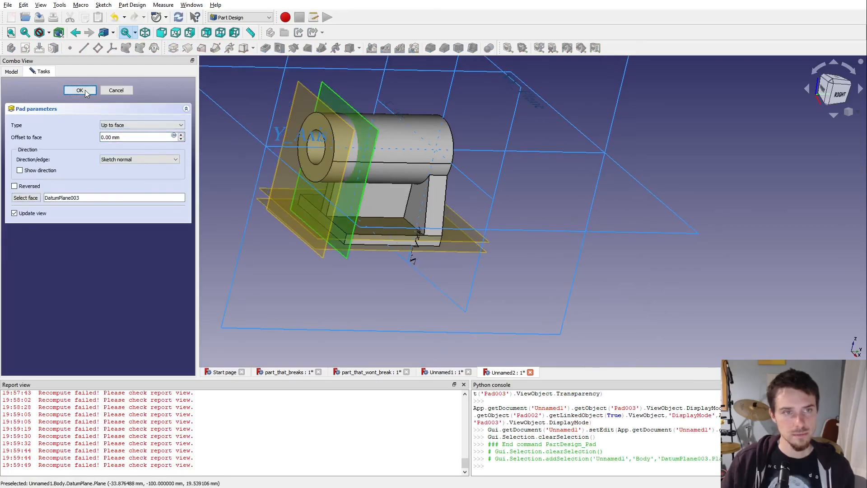
middle_click_drag(254, 184, 356, 264)
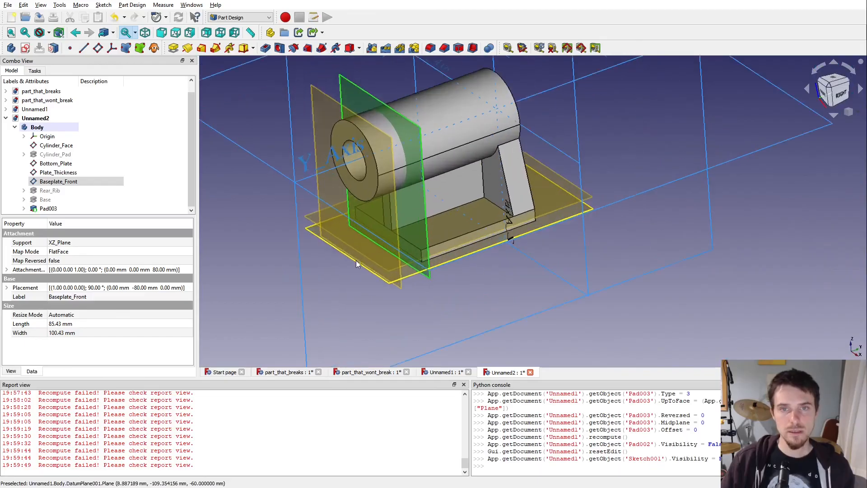
- Hide the Cylinder_Face, Bottom_Plate, Plate_Thickness and Baseplate_Front datum planes
scroll(355, 262, "down", 3)
left_click(43, 146)
left_click(52, 164, "shift")
left_click(50, 145)
left_click(52, 163, "ctrl")
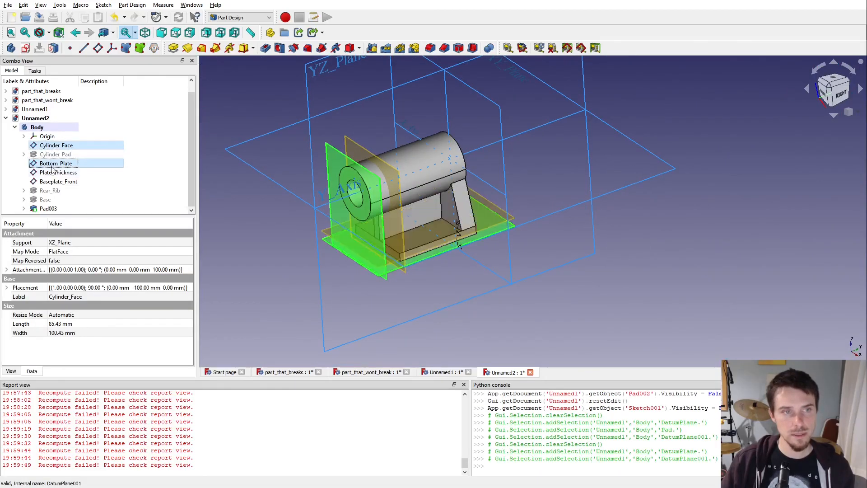
left_click(52, 172, "ctrl")
left_click(53, 182, "ctrl")
key("space")
left_click(280, 255)
middle_click_drag(289, 255, 397, 226)
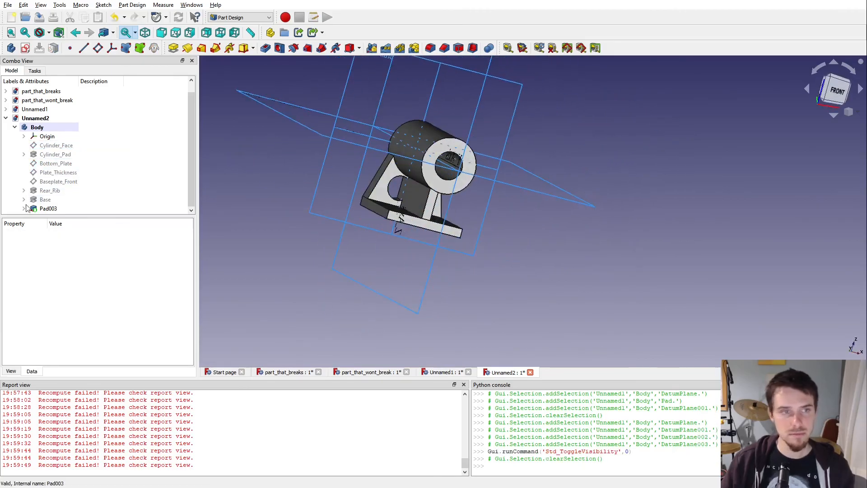
- Delete the off-centre hole circle from Rear_Rib_Sketch and close the sketch
left_click(24, 190)
double_click(52, 199)
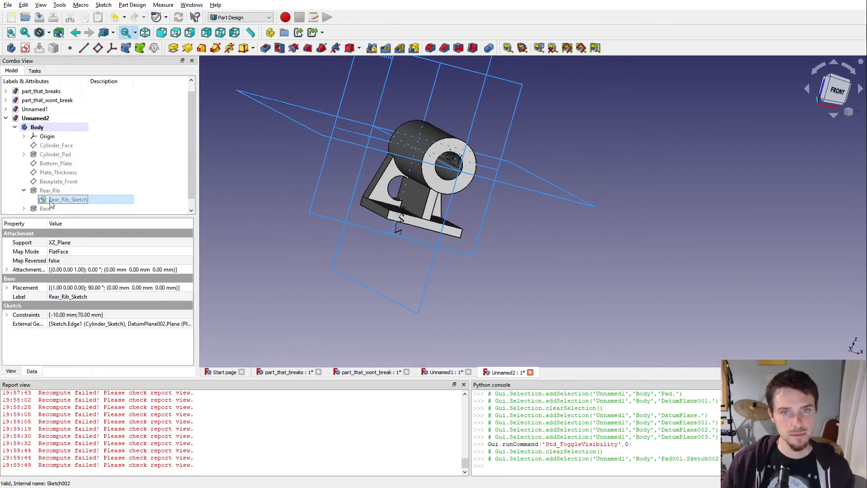
left_click(420, 228)
key("Delete")
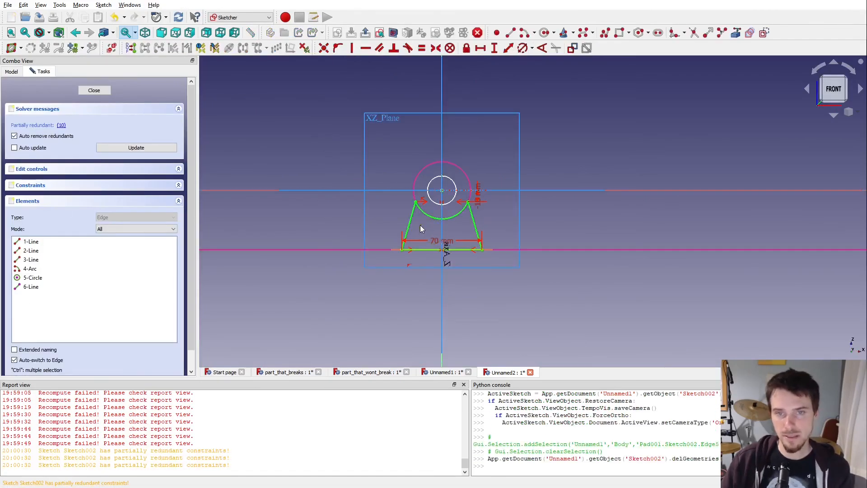
left_click(391, 33)
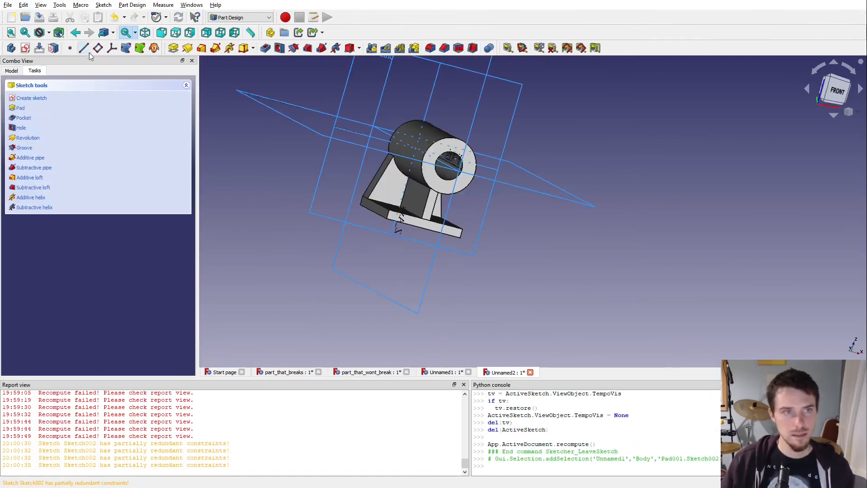
middle_click_drag(501, 184, 392, 185)
middle_click_drag(514, 220, 428, 233)
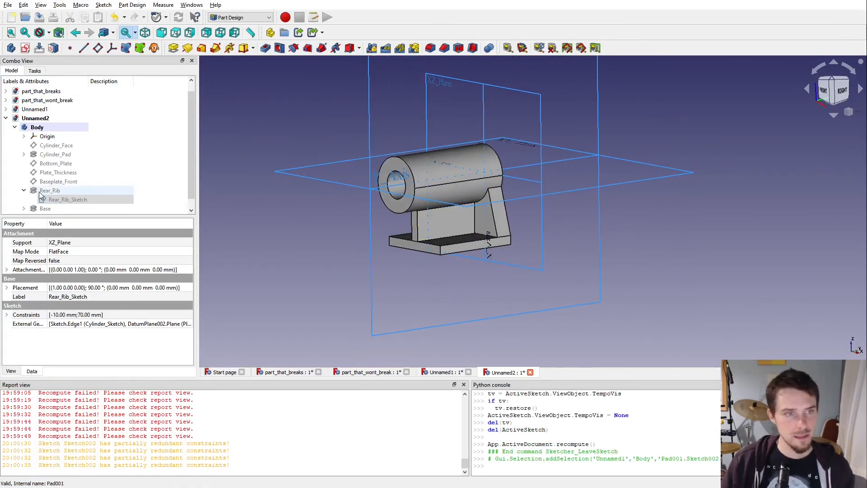
- Set the OD constraint of Cylinder_Sketch to 60 mm
left_click(24, 154)
left_click(60, 172)
left_click(64, 164)
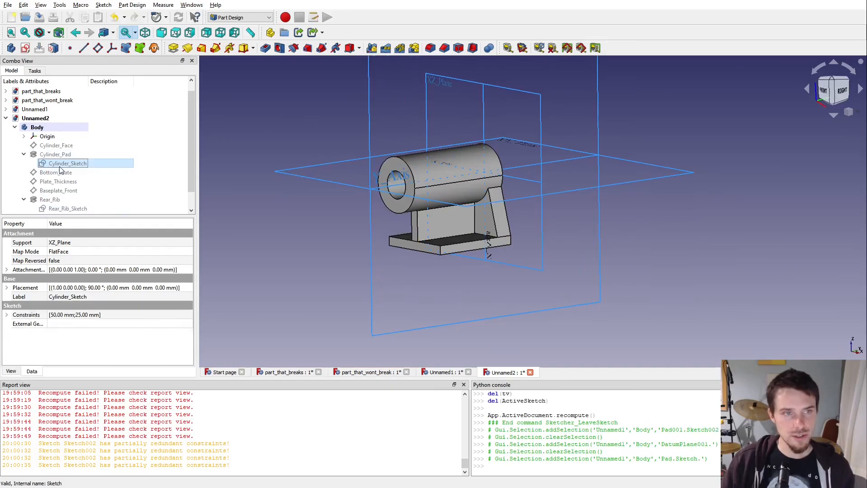
left_click(6, 315)
left_click(52, 325)
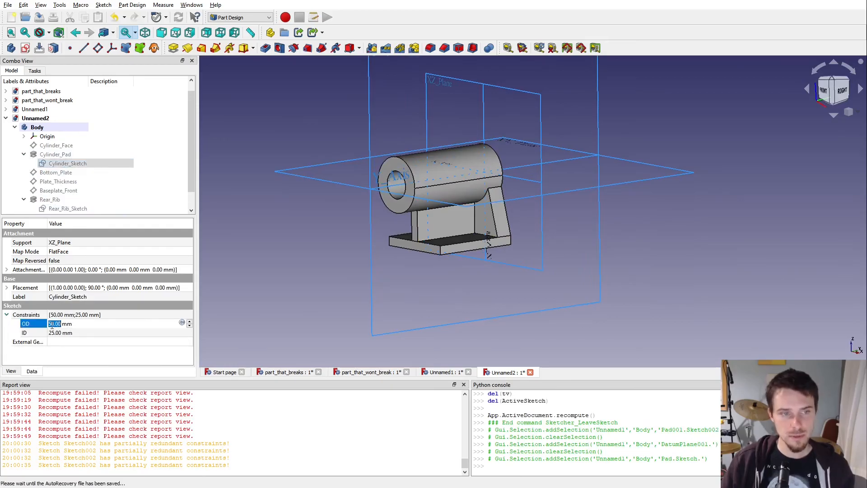
type("60")
key("Return")
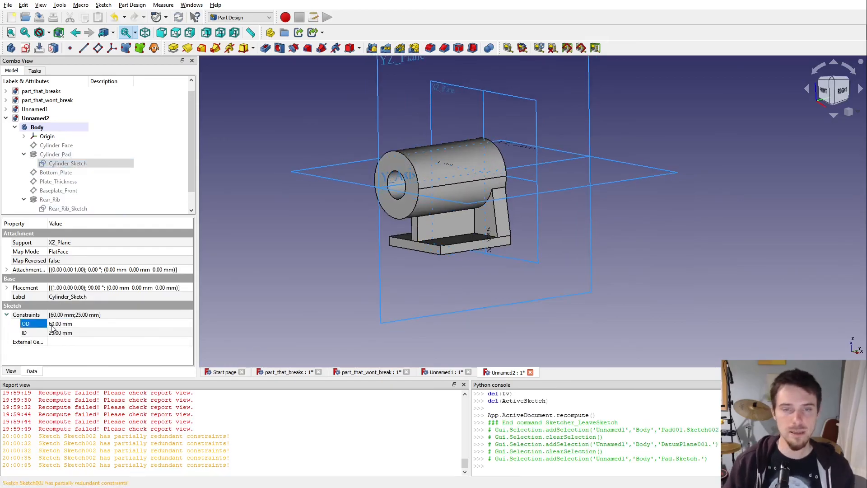
- Set the z position of the Plate_Thickness plane's attachment offset to 10 mm
scroll(64, 185, "down", 1)
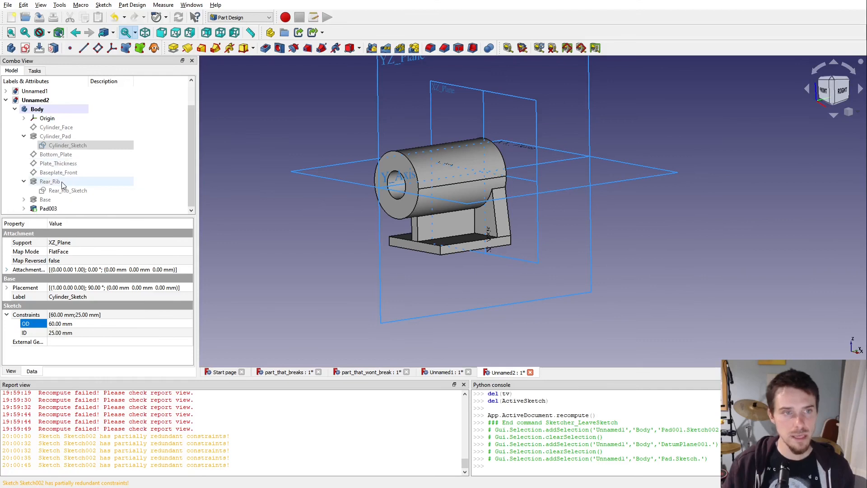
left_click(58, 164)
left_click(45, 199)
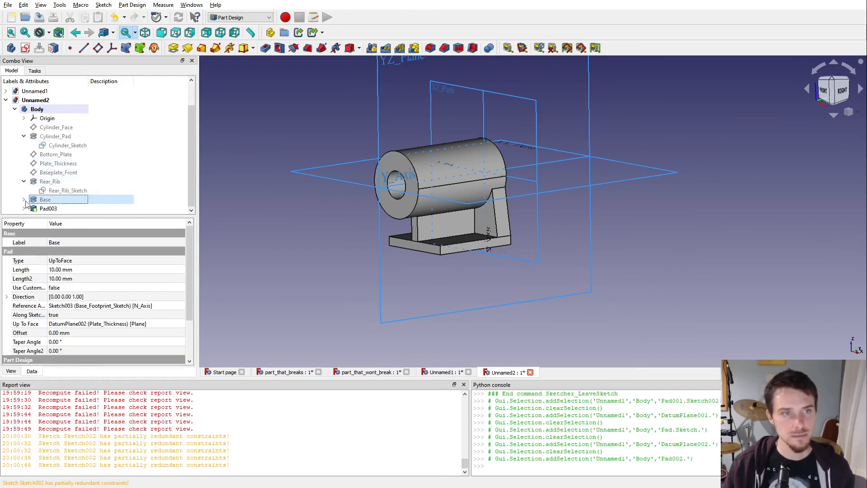
left_click(23, 199)
left_click(53, 201)
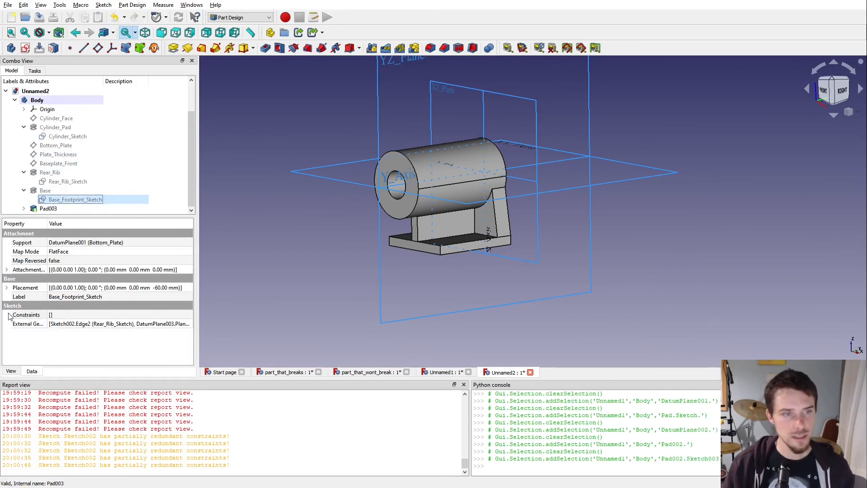
left_click(52, 146)
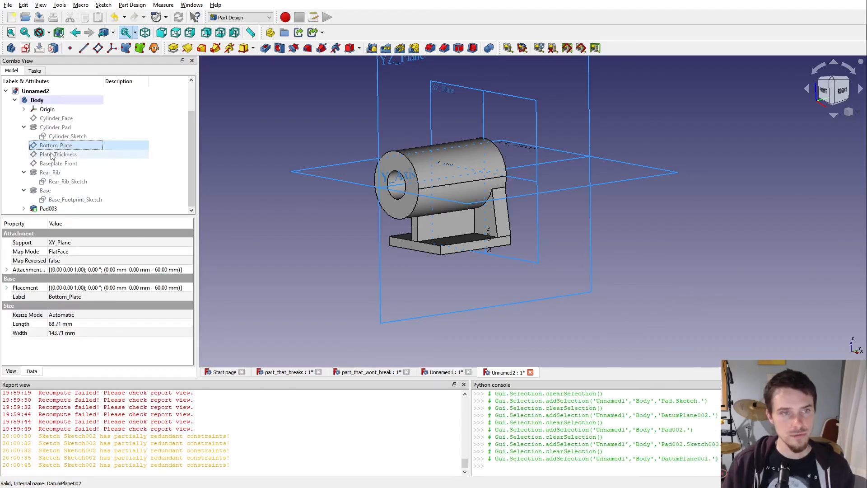
left_click(52, 155)
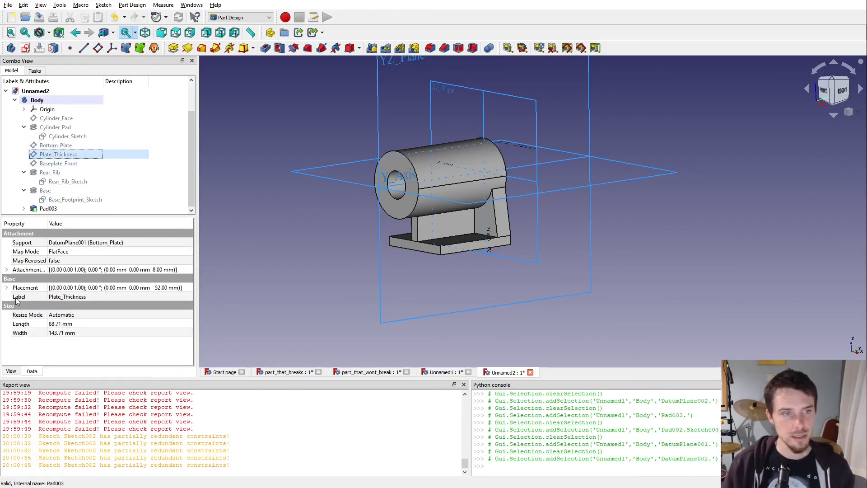
left_click(7, 288)
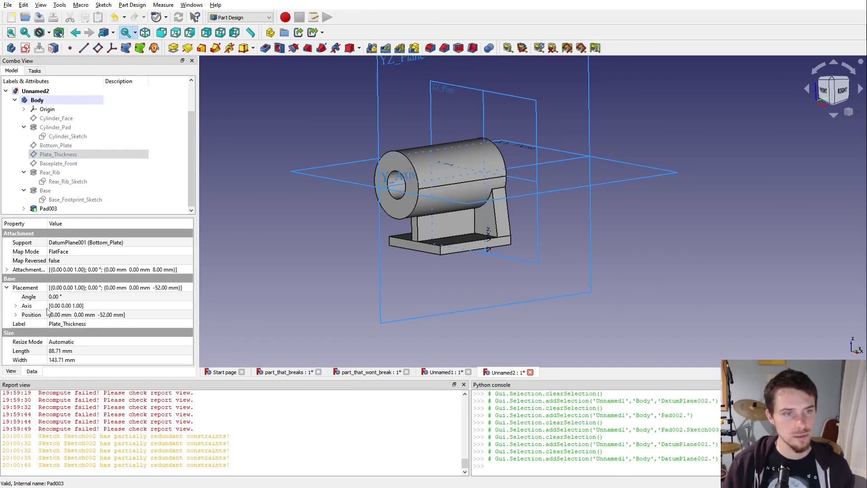
left_click(6, 270)
left_click(16, 297)
left_click(52, 323)
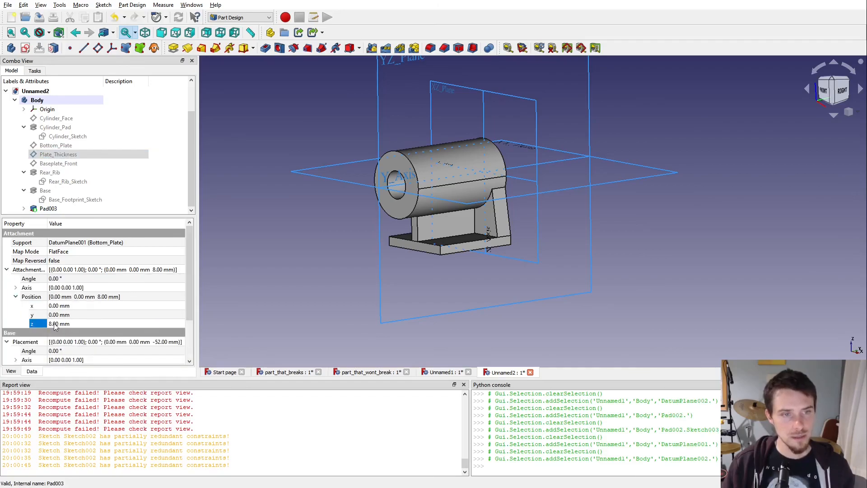
type("10")
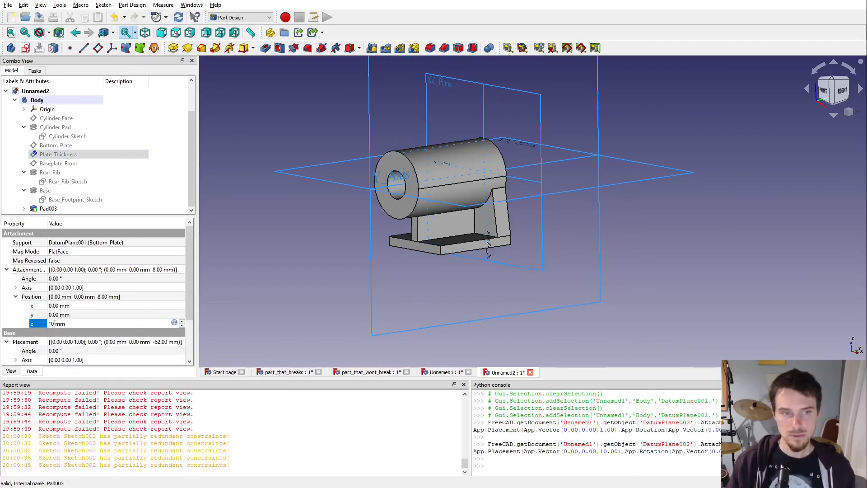
key("Return")
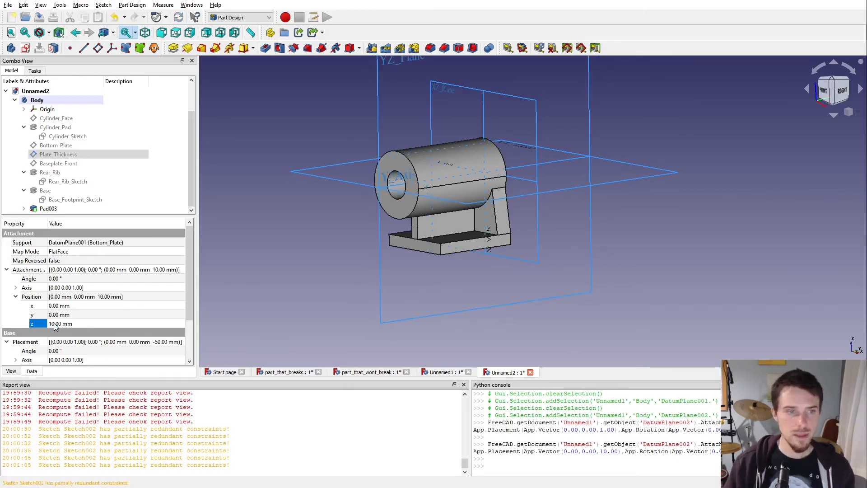
- Examine which size and placement values of the Plate_Thickness plane can be edited compared with its attachment offset
left_click(16, 297)
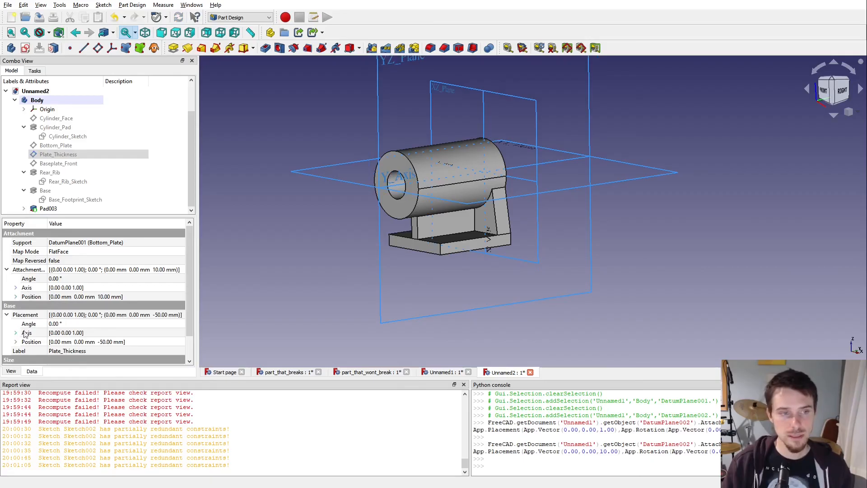
left_click(7, 314)
left_click(7, 270)
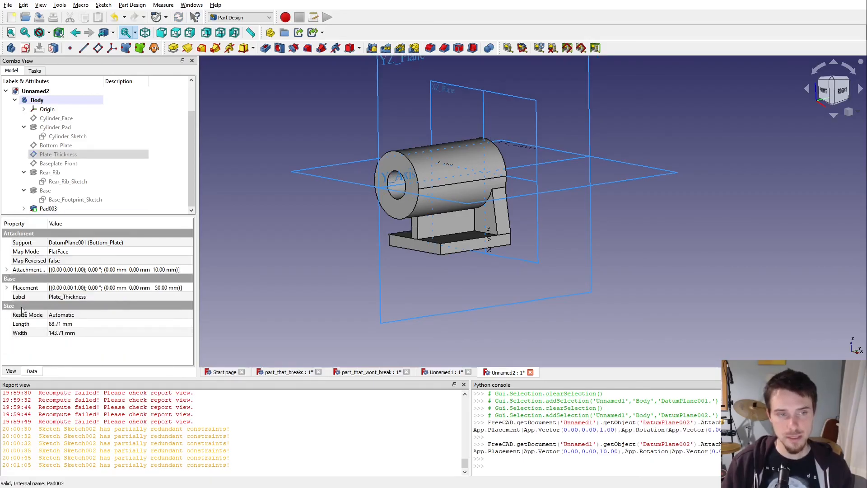
left_click(61, 324)
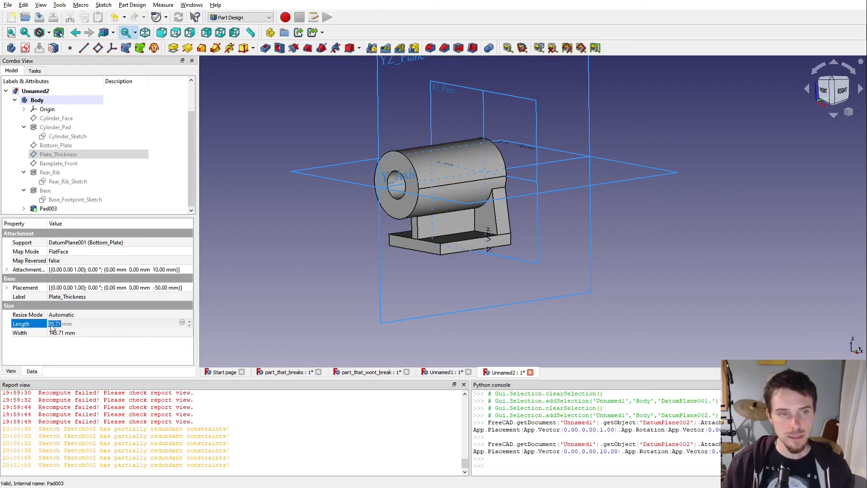
left_click(7, 288)
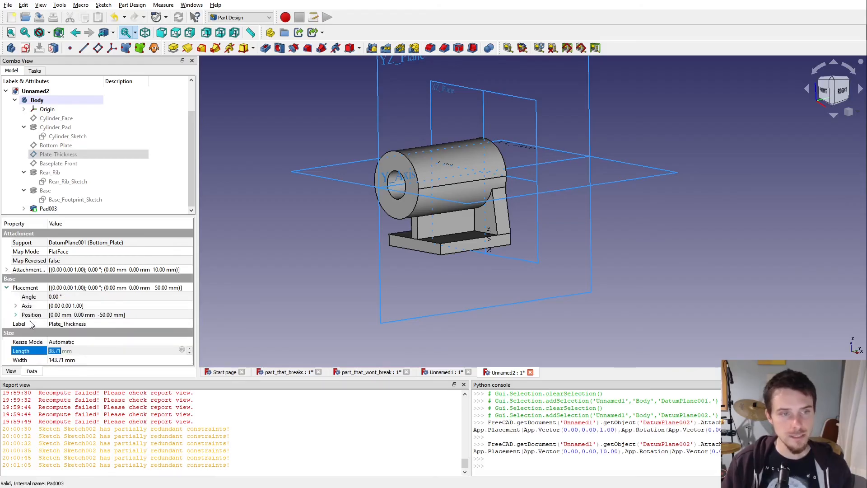
left_click(16, 315)
left_click(68, 343)
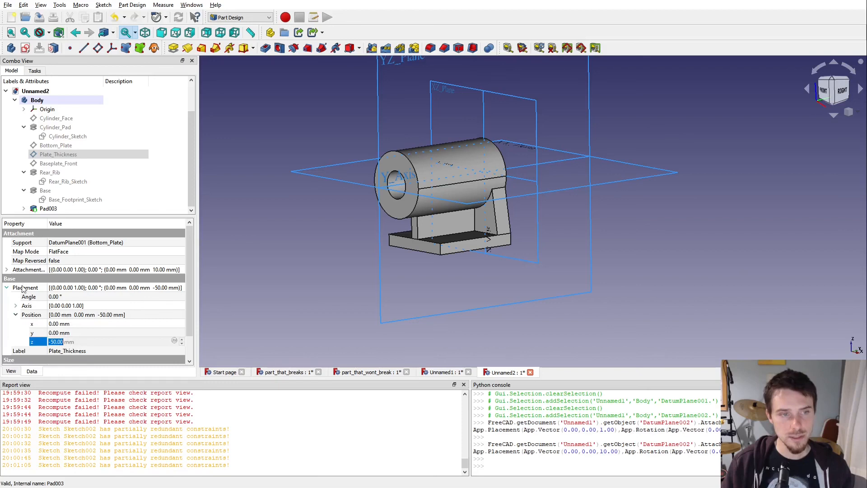
left_click(7, 288)
left_click(7, 270)
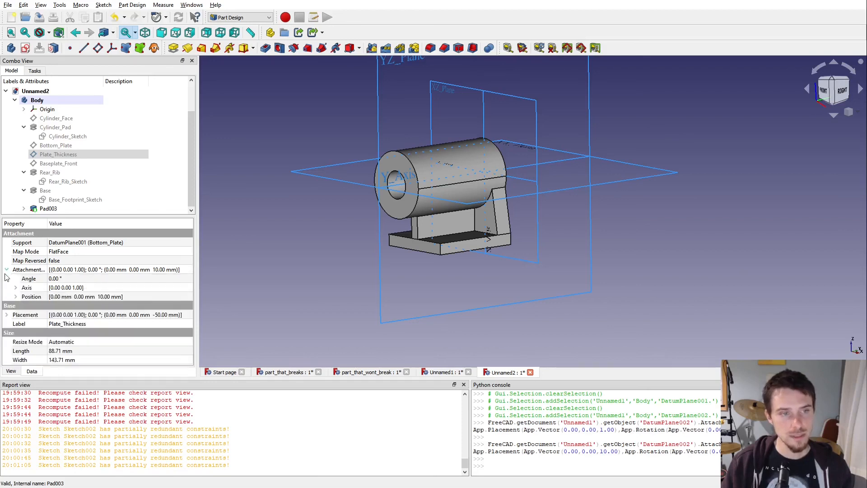
- Try a z attachment offset of 20 mm for the Plate_Thickness plane
left_click(16, 297)
left_click(60, 324)
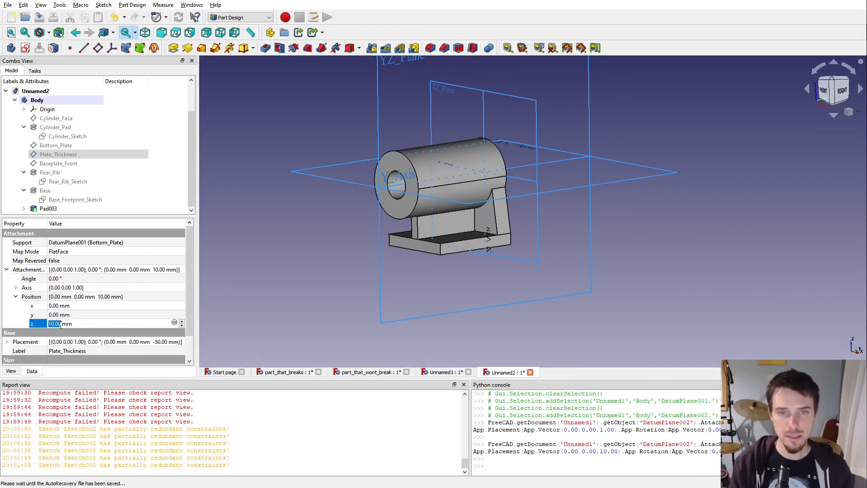
type("1")
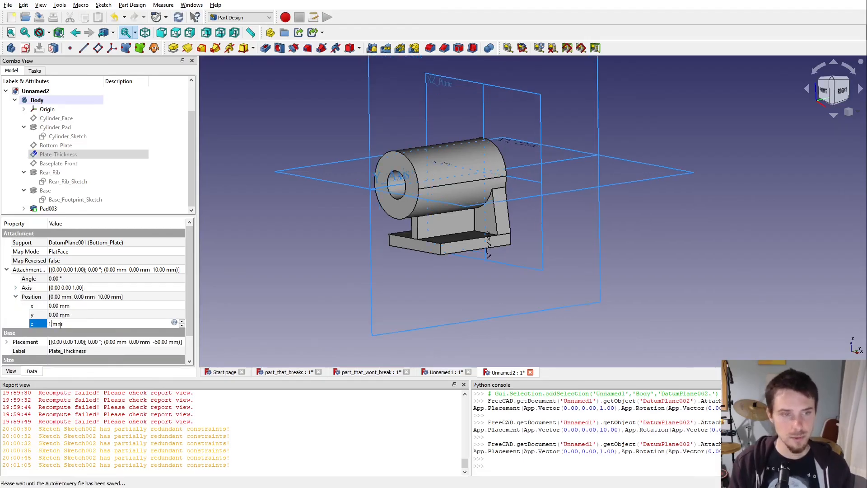
key("Return")
left_click(59, 324)
type("20")
key("Return")
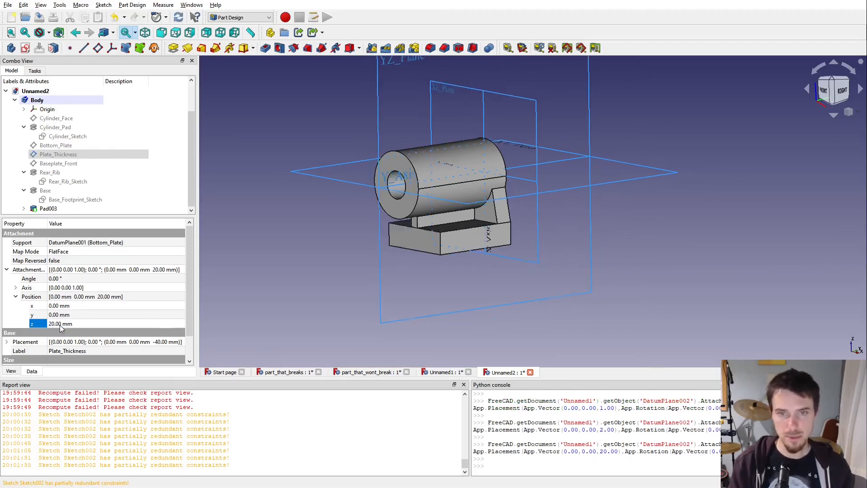
- Set the Plate_Thickness plane's z attachment offset back to 10 mm
left_click(60, 324)
type("10")
key("Return")
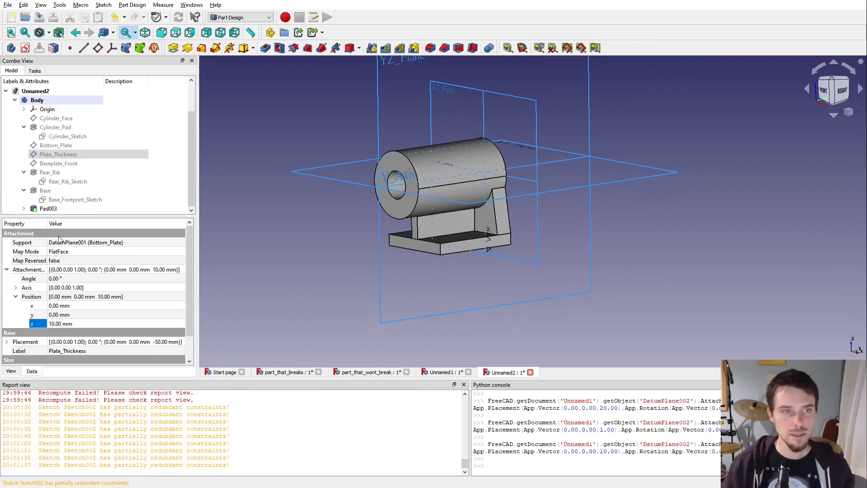
- In Cylinder_Sketch, draw two circles centred on the vertical axis between the existing circles, radius about 3.3 mm below and 3.8 mm above the bore
left_click(51, 136)
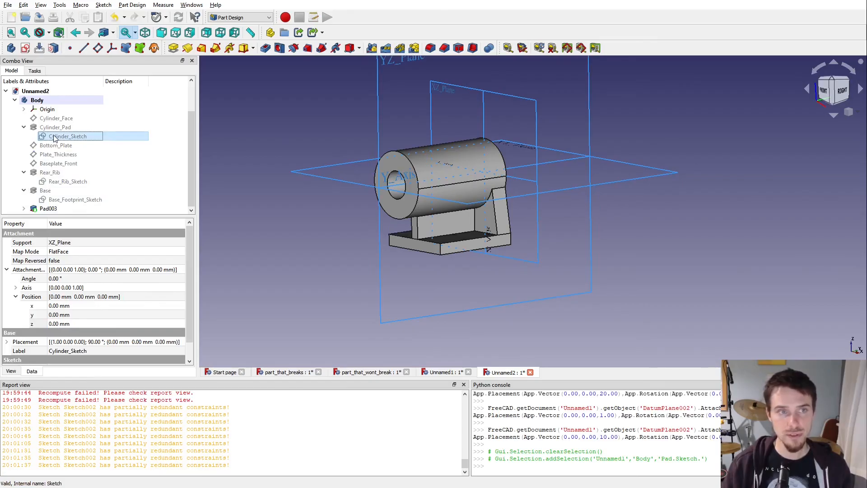
double_click(54, 136)
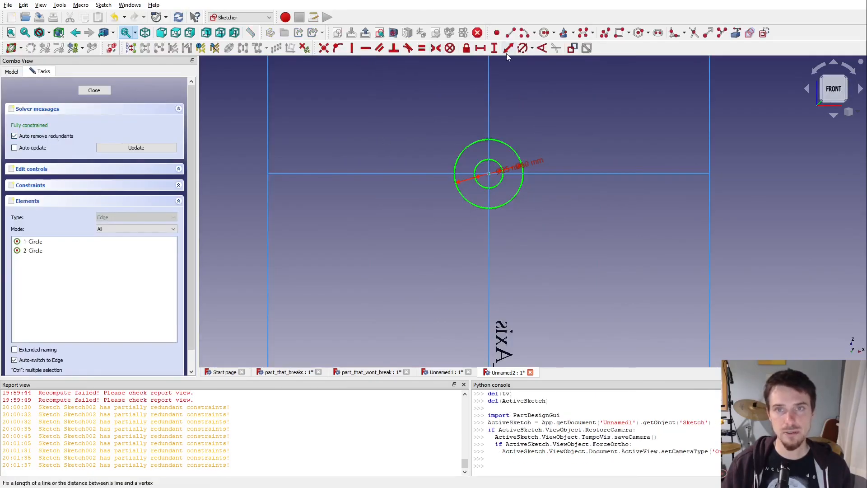
left_click(544, 32)
scroll(518, 189, "up", 5)
left_click(438, 209)
left_click(449, 208)
left_click(439, 75)
left_click(448, 83)
- Add circles of about 3.9 mm radius at the ring's upper right and 4.7 mm at its lower left, and leave the sketch
left_click(498, 118)
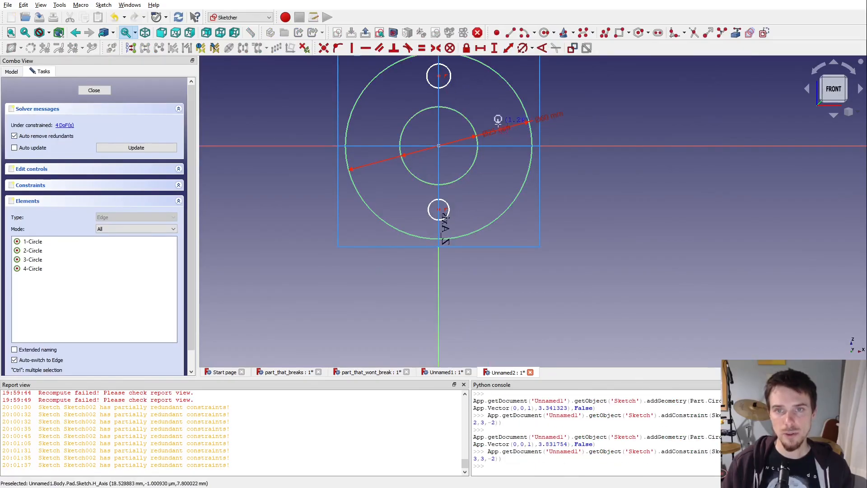
left_click(506, 128)
left_click(382, 178)
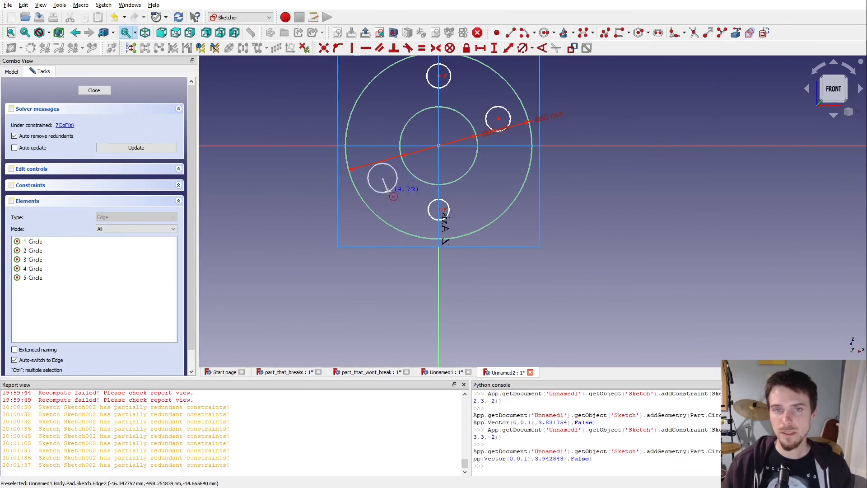
left_click(393, 188)
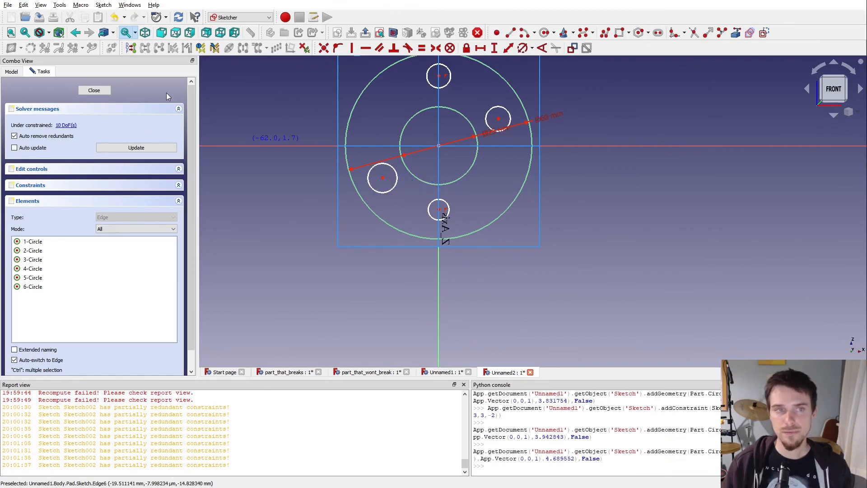
left_click(365, 33)
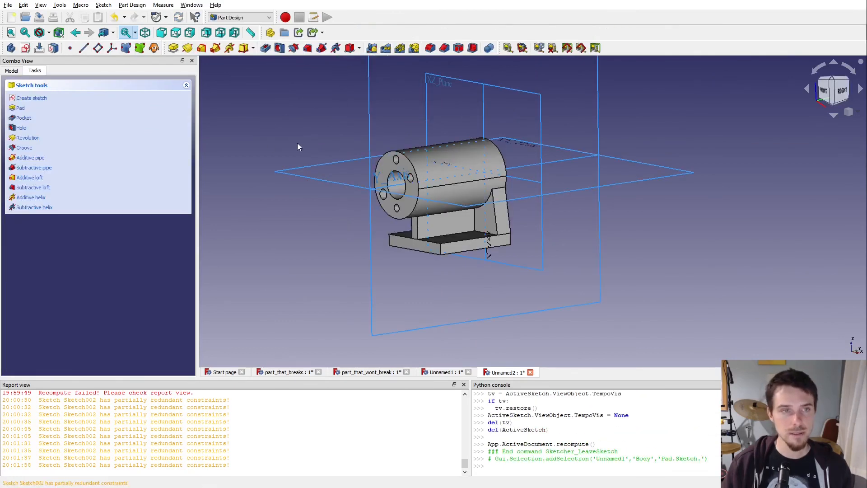
- Examine the bracket and its final pad with the four extra holes through the cylinder
left_click(11, 71)
left_click(49, 209)
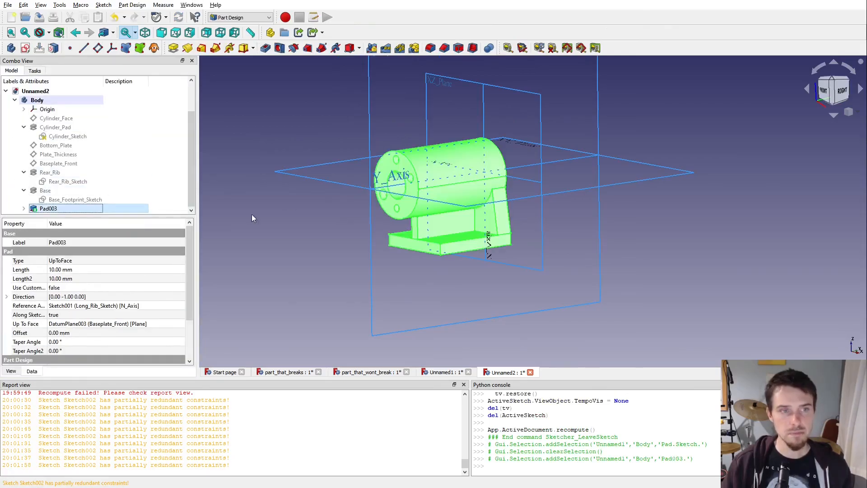
left_click(285, 211)
middle_click_drag(285, 211, 399, 220)
scroll(397, 223, "up", 1)
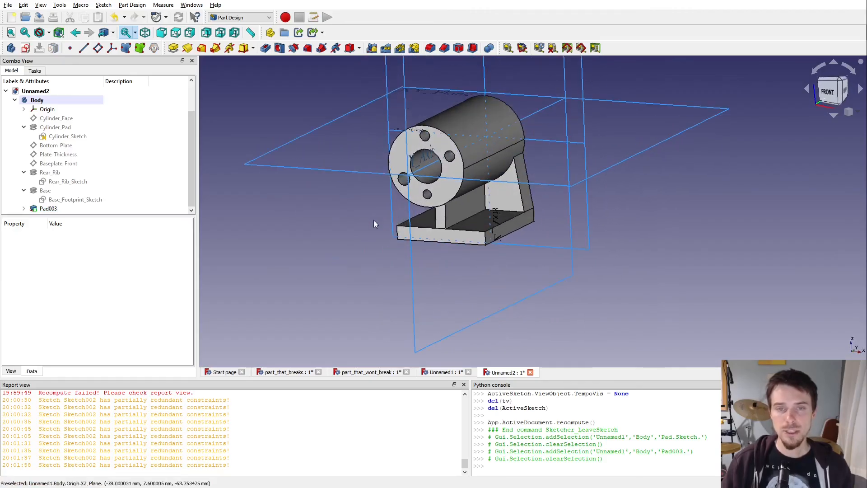
- Compare the models and feature trees of the part_that_breaks and part_that_wont_break documents
left_click(6, 91)
double_click(37, 99)
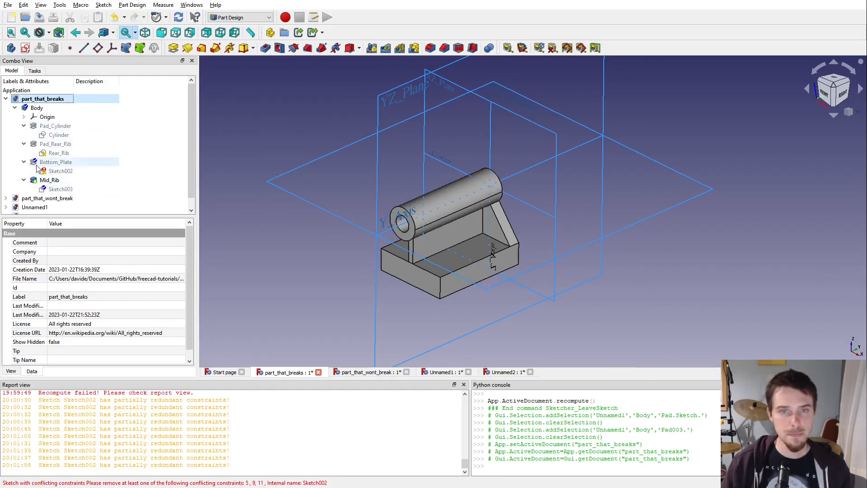
middle_click_drag(491, 271, 437, 264)
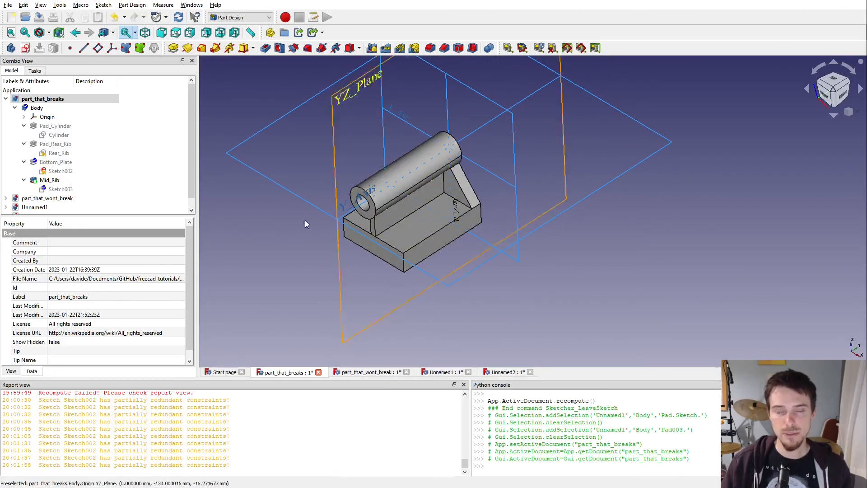
left_click(15, 108)
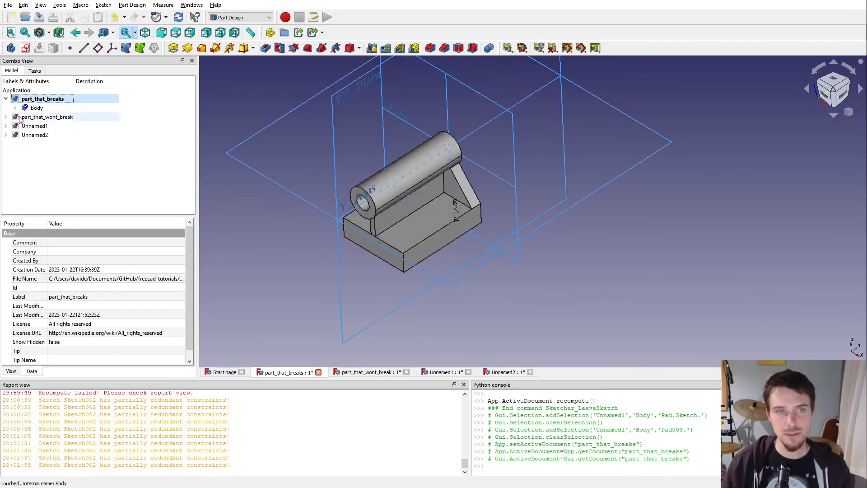
left_click(16, 109)
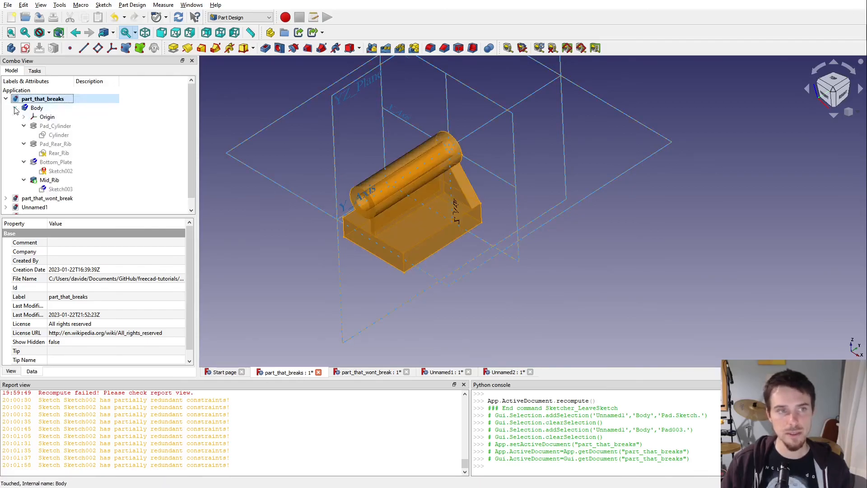
left_click(15, 108)
left_click(49, 117)
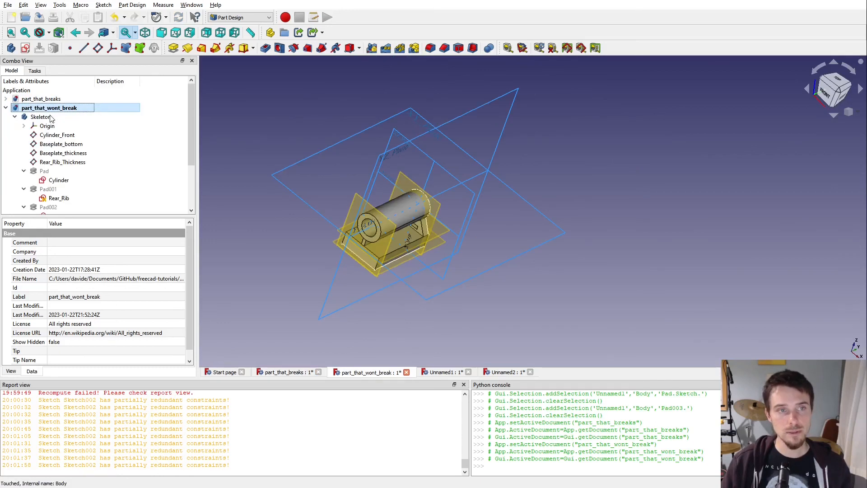
left_click(5, 108)
- In Unnamed2, show Cylinder_Sketch and the Bottom_Plate, Plate_Thickness and Baseplate_Front datum planes
left_click(6, 126)
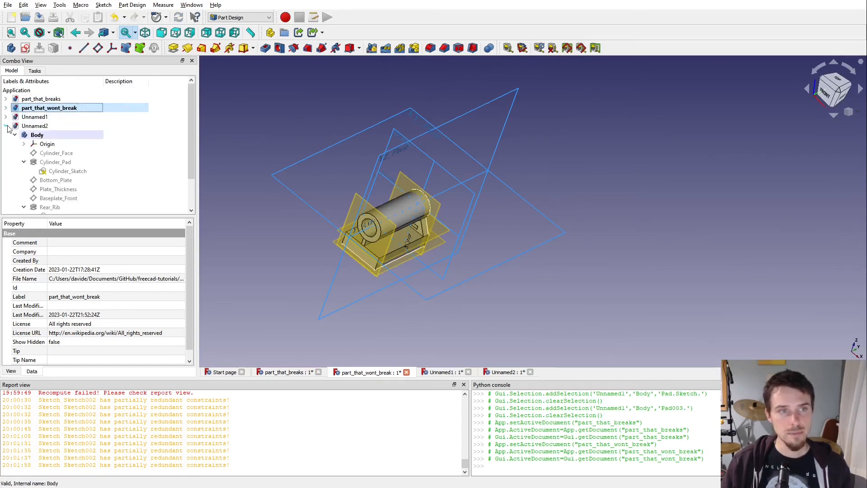
scroll(28, 135, "down", 1)
left_click(53, 146)
key("space")
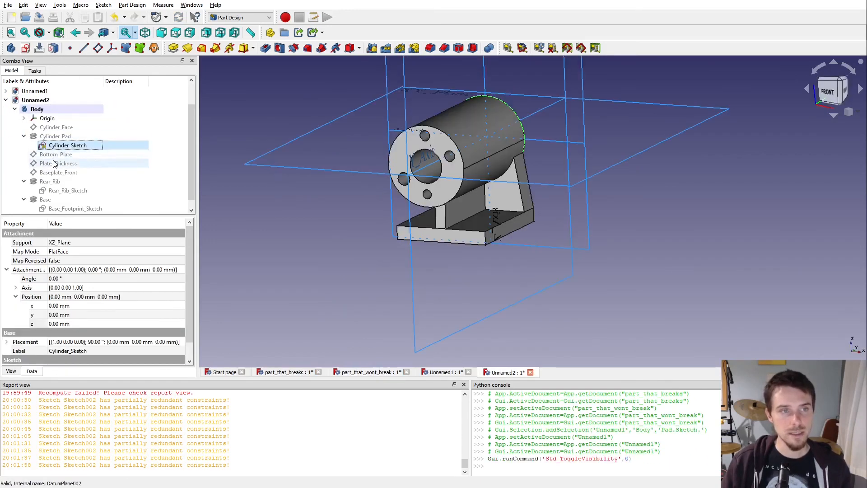
left_click(53, 155)
key("space")
left_click(54, 163)
key("space")
left_click(54, 173)
key("space")
- Show Rear_Rib_Sketch and Base_Footprint_Sketch, and hide the solid Pad003
left_click(55, 191)
key("space")
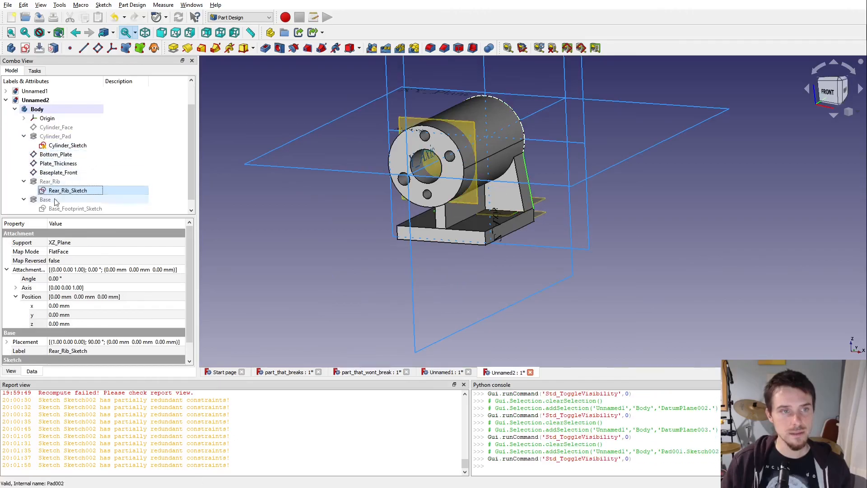
left_click(58, 209)
key("space")
scroll(58, 203, "down", 1)
left_click(53, 208)
key("space")
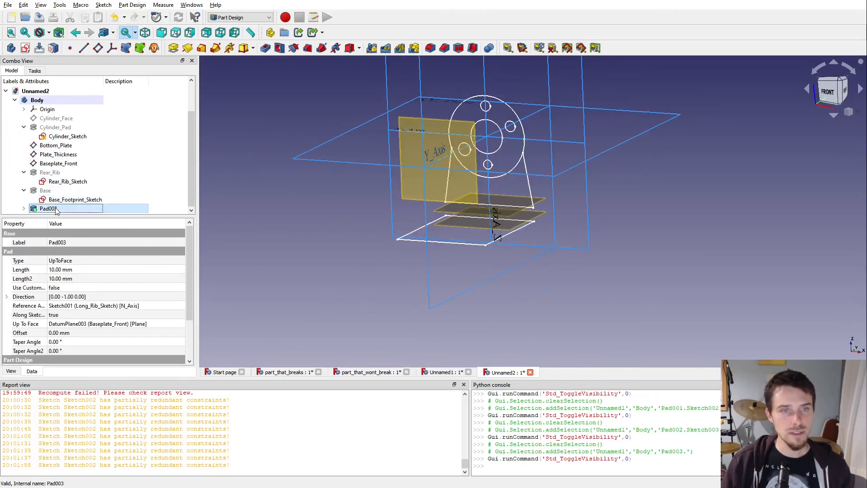
- Show the Cylinder_Face datum plane alongside the other planes and sketches, and collapse the Body's feature tree
left_click(211, 203)
middle_click_drag(532, 212, 426, 230)
left_click(48, 118)
key("space")
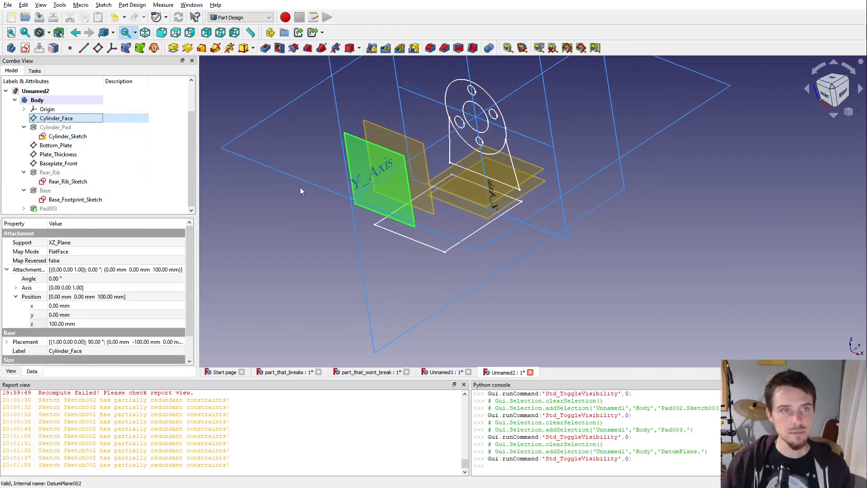
left_click(299, 192)
middle_click_drag(410, 180, 392, 151)
scroll(447, 151, "down", 1)
middle_click_drag(447, 150, 419, 189)
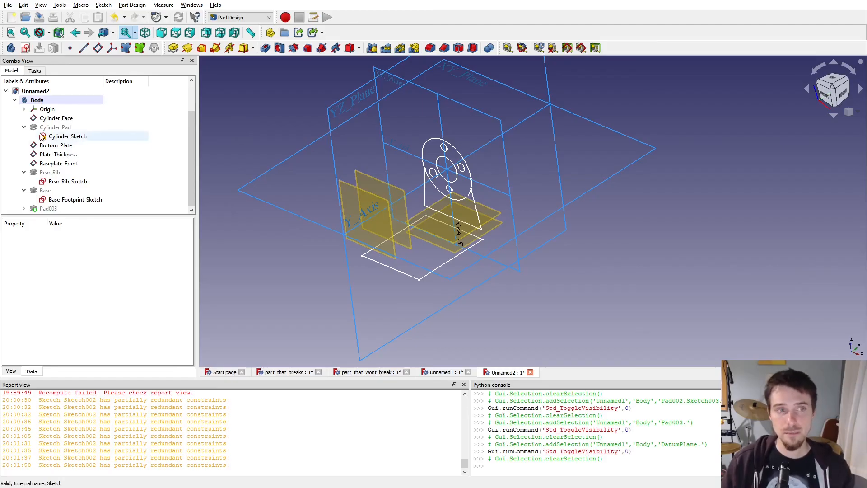
left_click(15, 100)
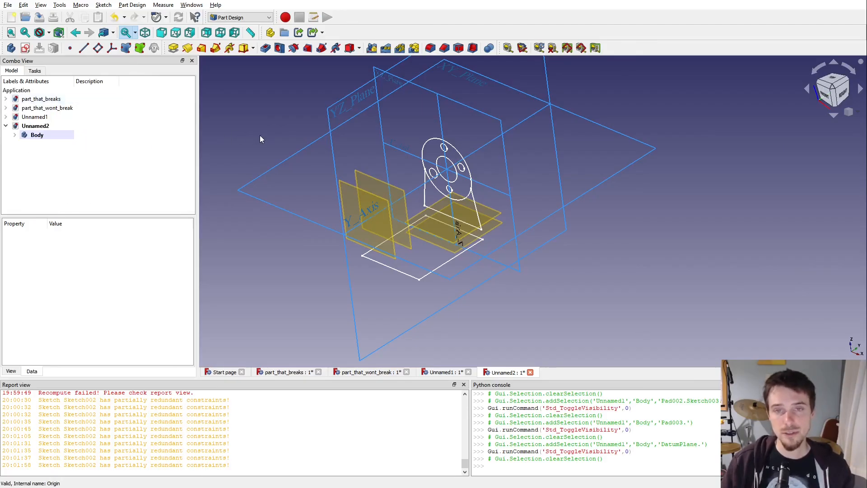